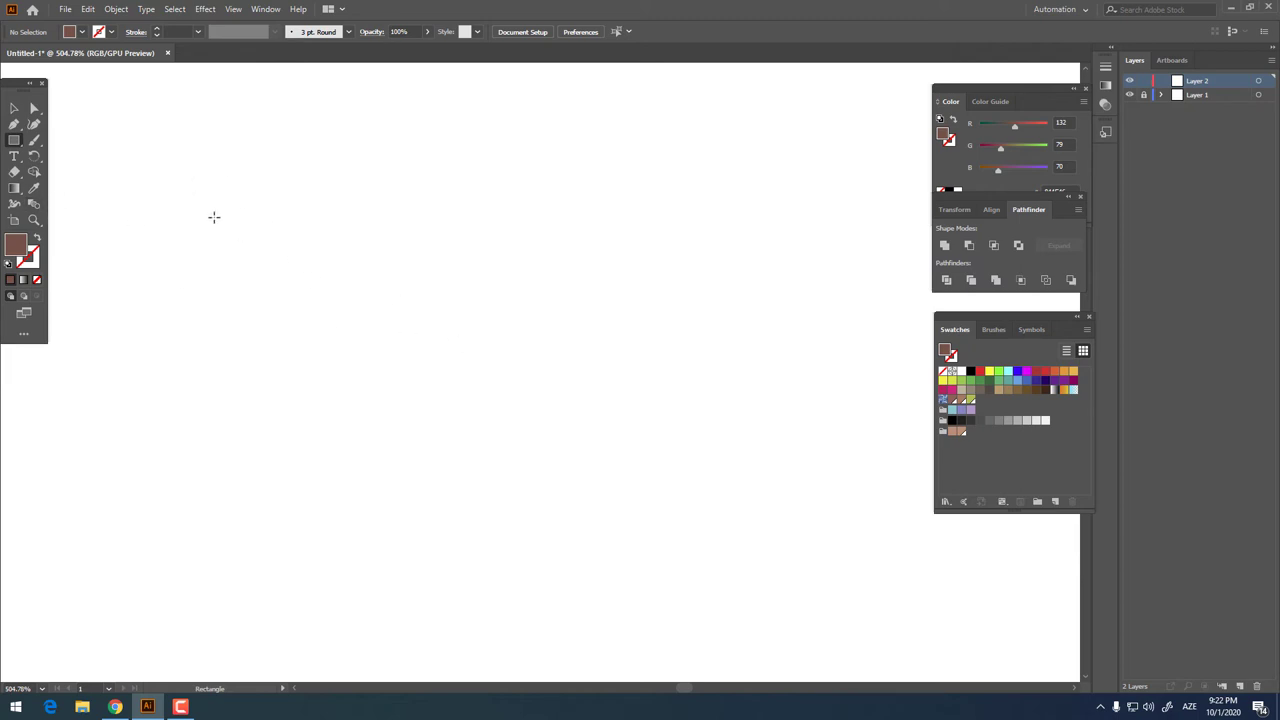
Draw a light grey (230) square for the wall and centre it on the artboard
{"action": "mouse_move", "coordinate": [213, 217]}
{"action": "left_mouse_down"}
{"action": "mouse_move", "coordinate": [520, 391]}
{"action": "mouse_move", "coordinate": [492, 455]}
{"action": "left_mouse_up"}
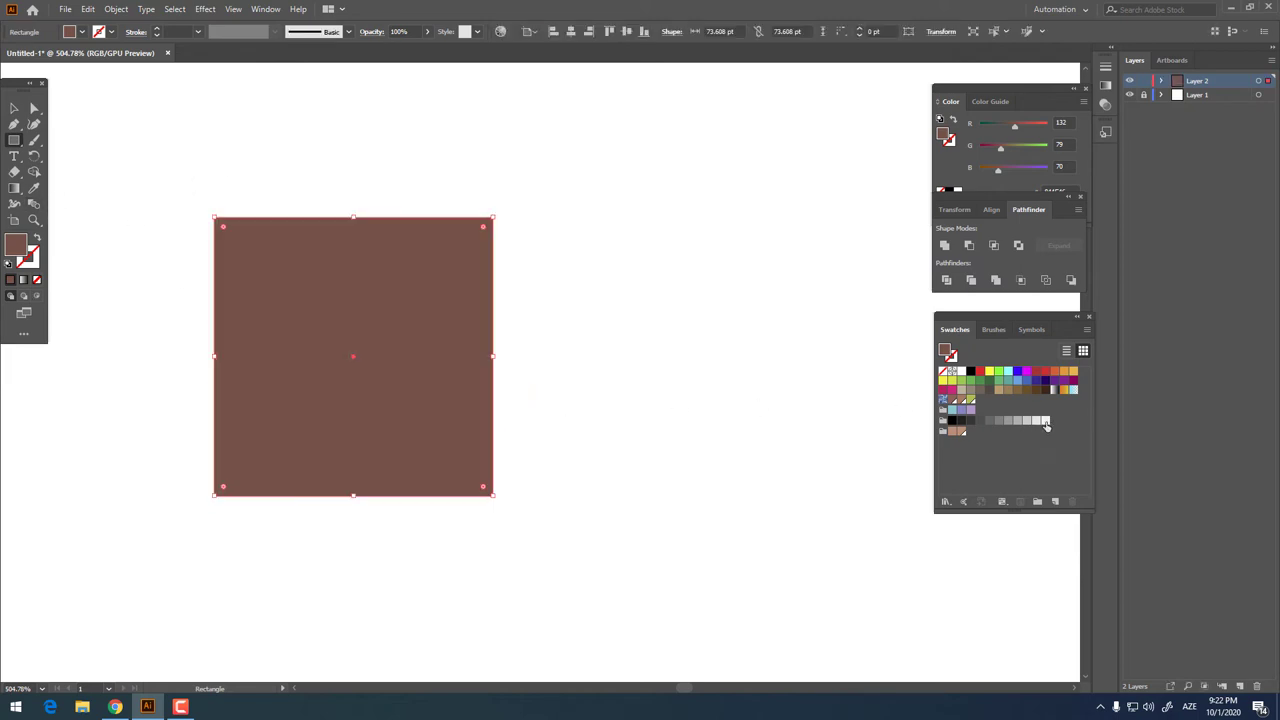
{"action": "left_click", "coordinate": [1045, 421]}
{"action": "left_click", "coordinate": [13, 110]}
{"action": "left_click", "coordinate": [570, 31]}
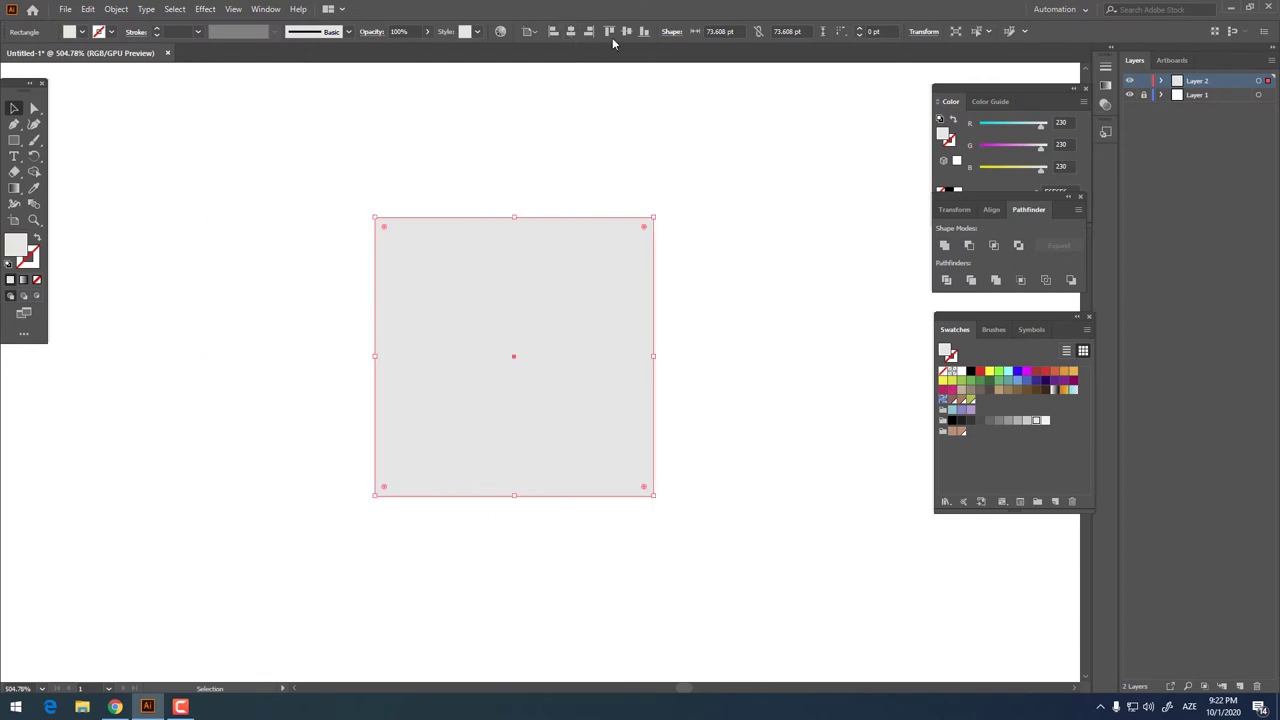
{"action": "left_click", "coordinate": [627, 31]}
{"action": "left_click", "coordinate": [725, 435]}
Paste a copy in front, move it left beside the original, and fill it darker grey (204)
{"action": "key", "text": "ctrl+z"}
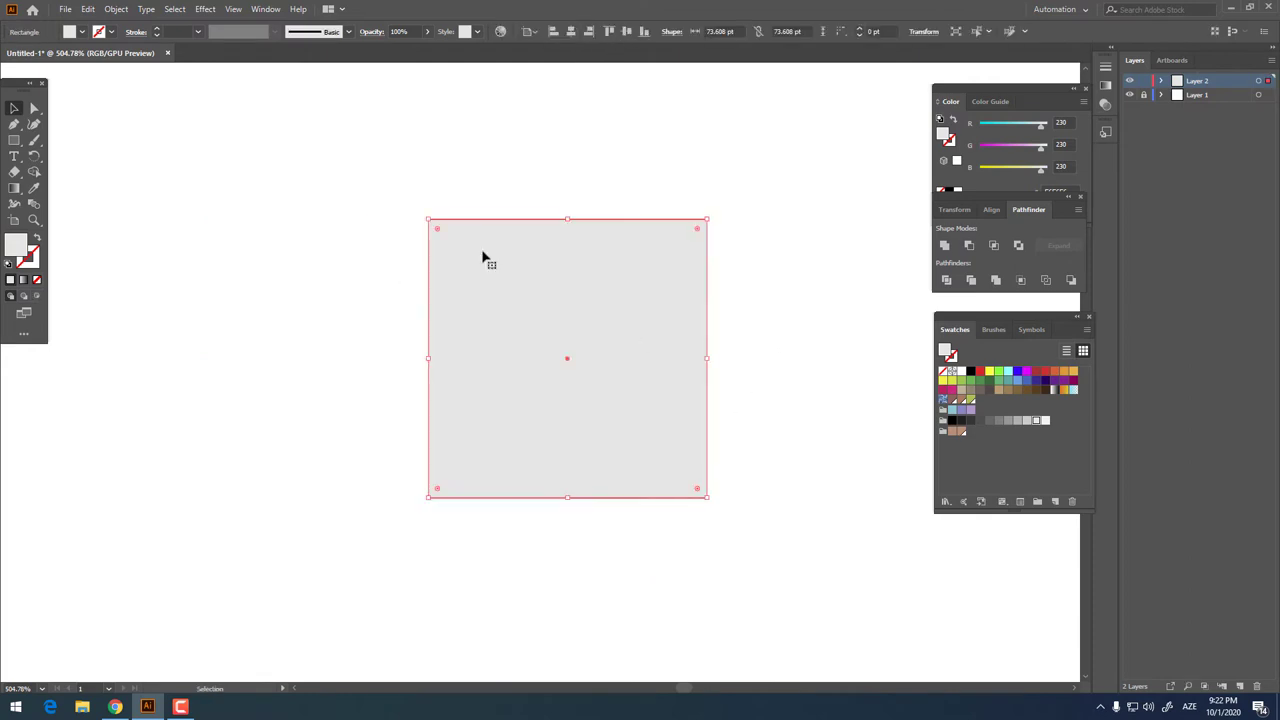
{"action": "left_click", "coordinate": [88, 9]}
{"action": "left_click", "coordinate": [88, 9]}
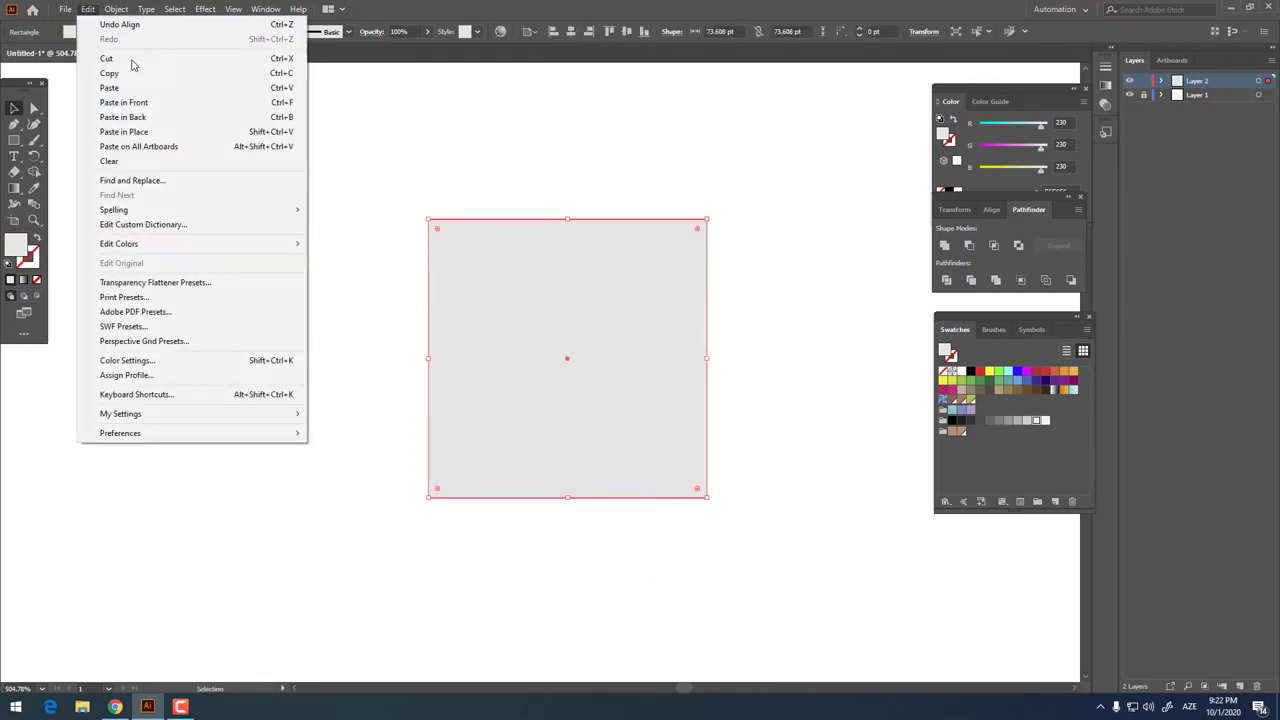
{"action": "left_click", "coordinate": [146, 102]}
{"action": "left_click_drag", "start_coordinate": [610, 370], "coordinate": [331, 366]}
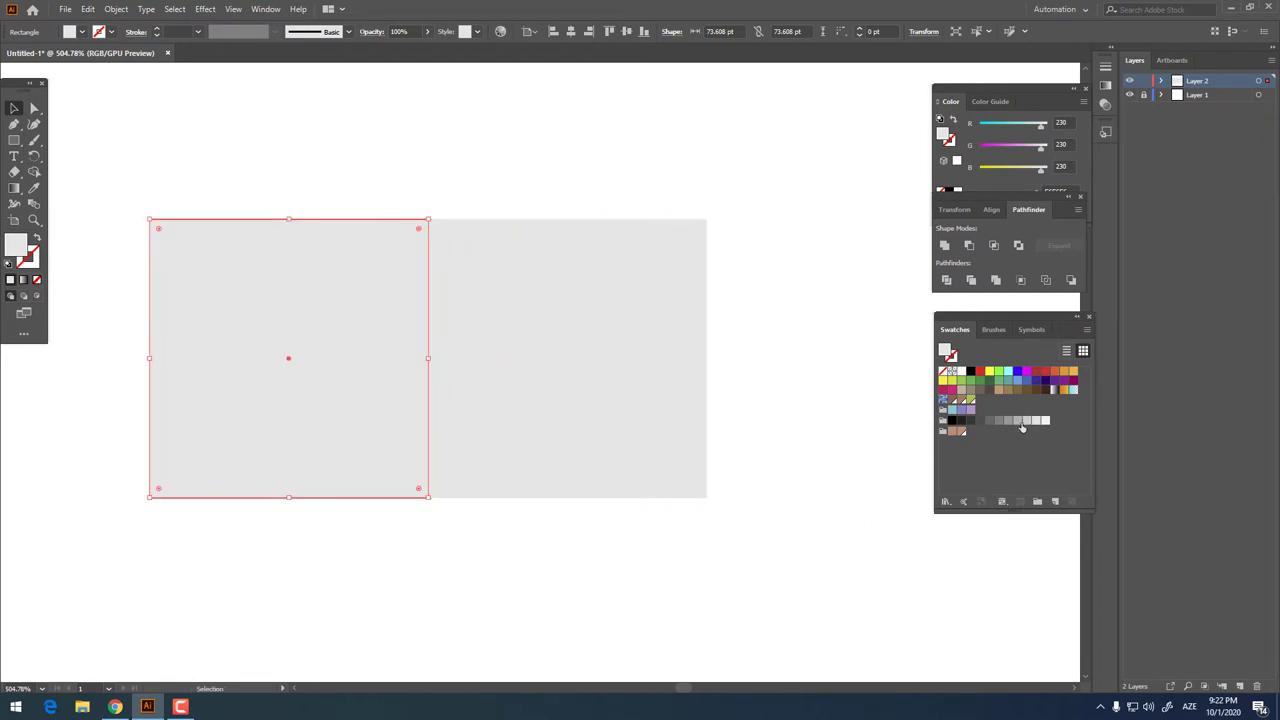
{"action": "left_click", "coordinate": [1018, 421]}
{"action": "left_click", "coordinate": [757, 545]}
{"action": "key", "text": "z"}
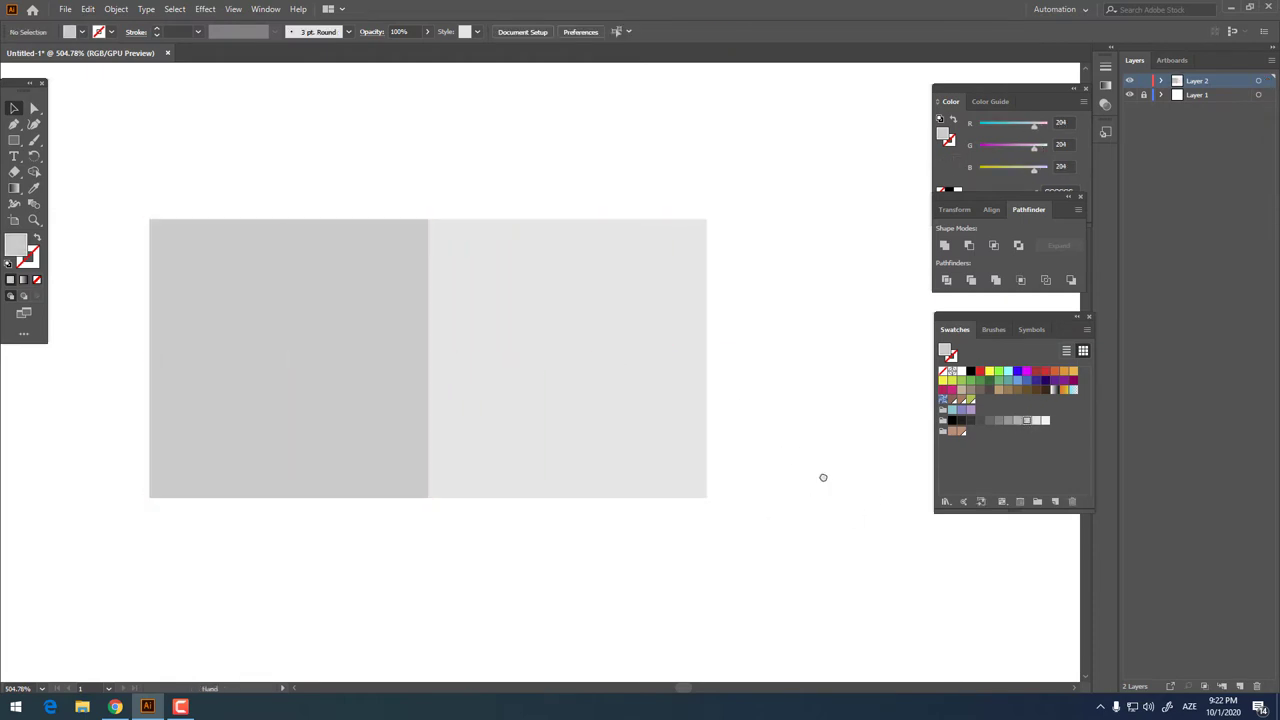
{"action": "left_click_drag", "start_coordinate": [823, 477], "coordinate": [430, 328]}
Add a midpoint anchor on the light grey square's top edge and drag it up into a peak
{"action": "left_click", "coordinate": [14, 124]}
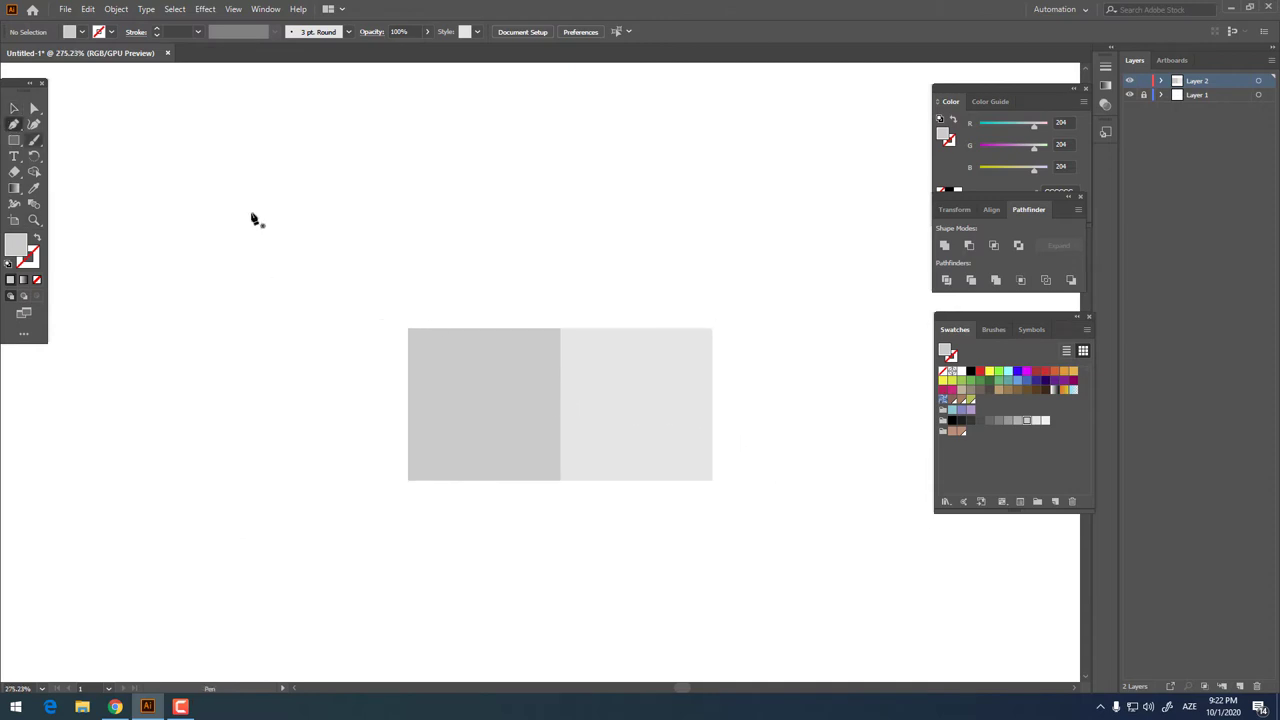
{"action": "left_click", "coordinate": [14, 108]}
{"action": "left_click", "coordinate": [603, 403]}
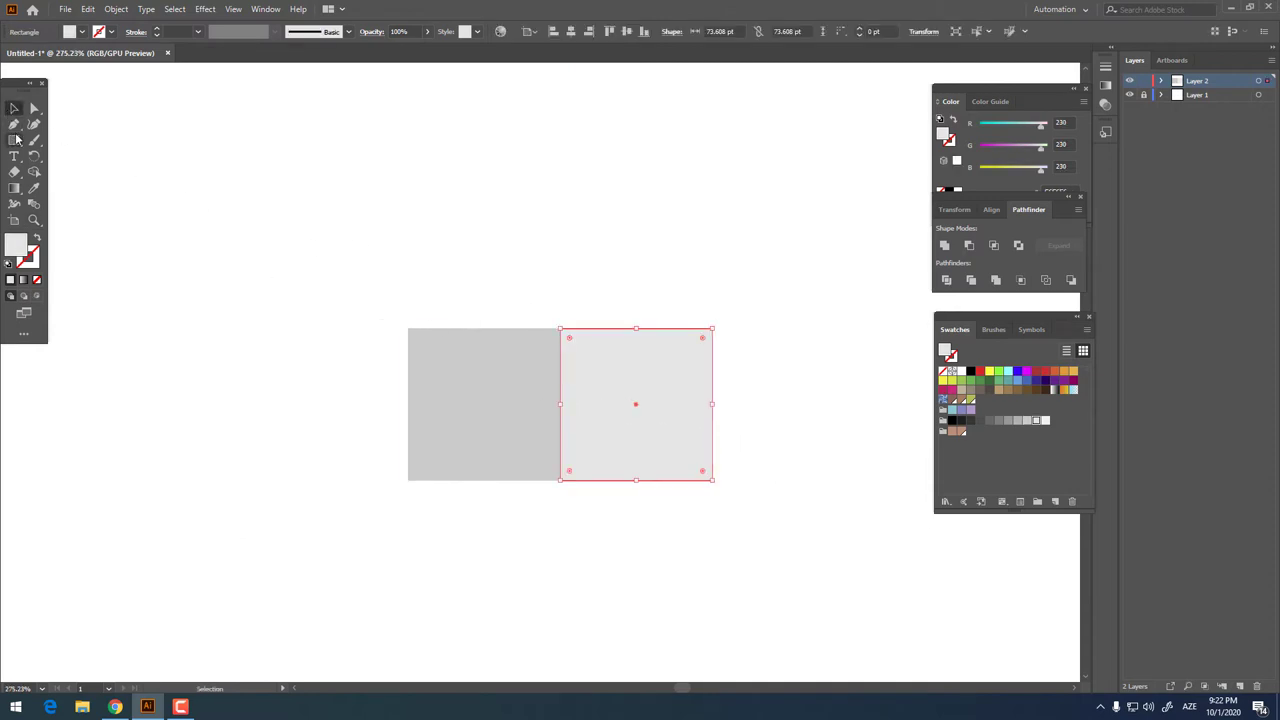
{"action": "left_click", "coordinate": [14, 124]}
{"action": "left_click", "coordinate": [633, 329]}
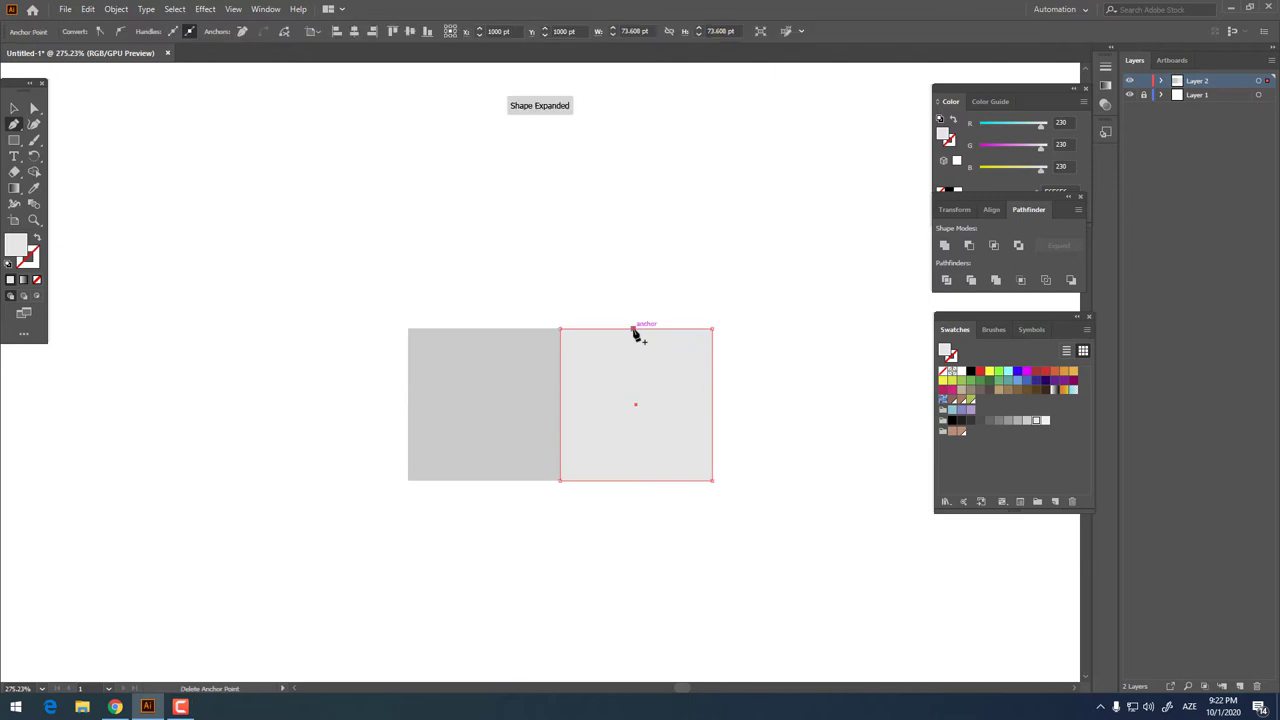
{"action": "left_click_drag", "start_coordinate": [633, 330], "coordinate": [636, 330]}
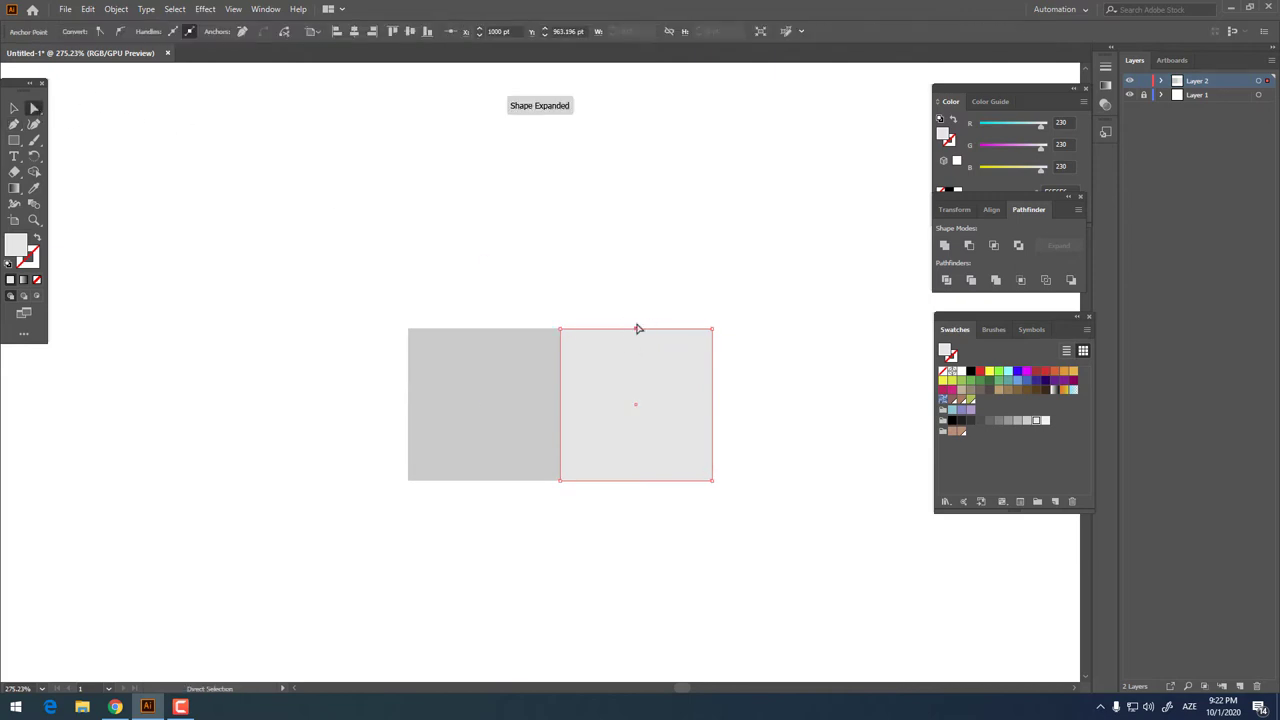
{"action": "left_click_drag", "start_coordinate": [636, 329], "coordinate": [636, 266]}
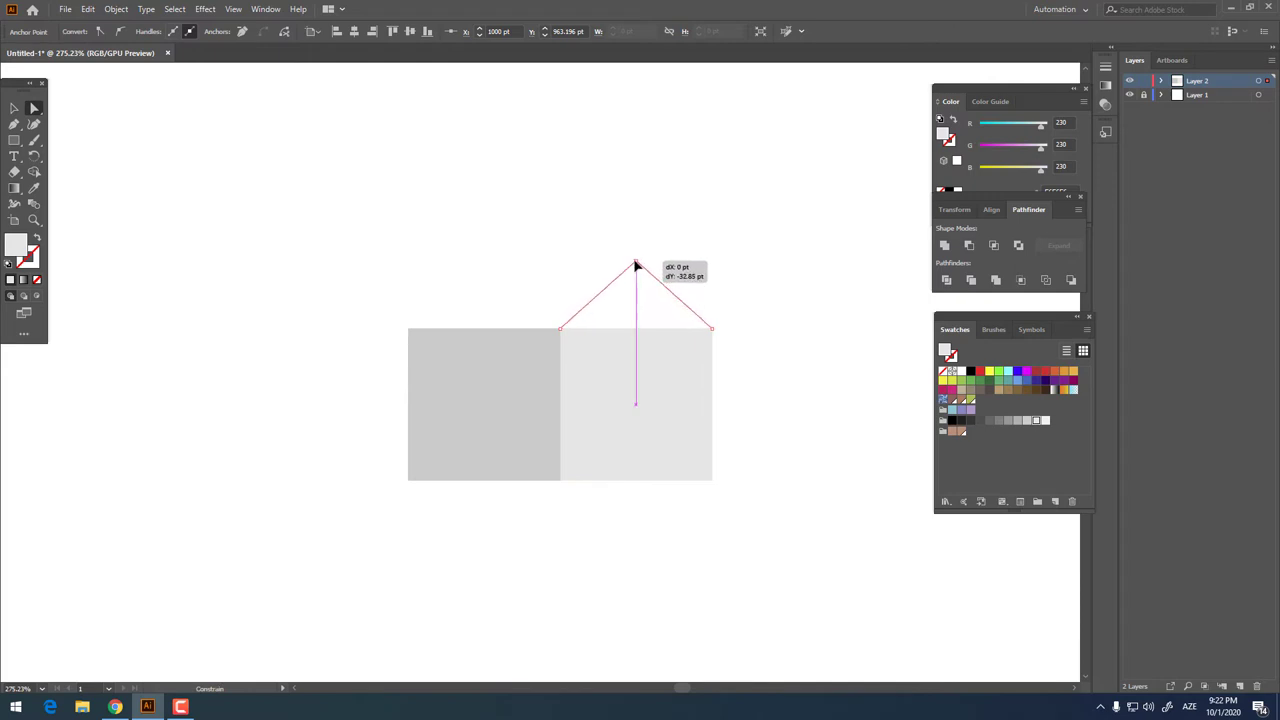
{"action": "left_click", "coordinate": [783, 354]}
{"action": "key", "text": "z"}
{"action": "left_click", "coordinate": [640, 343]}
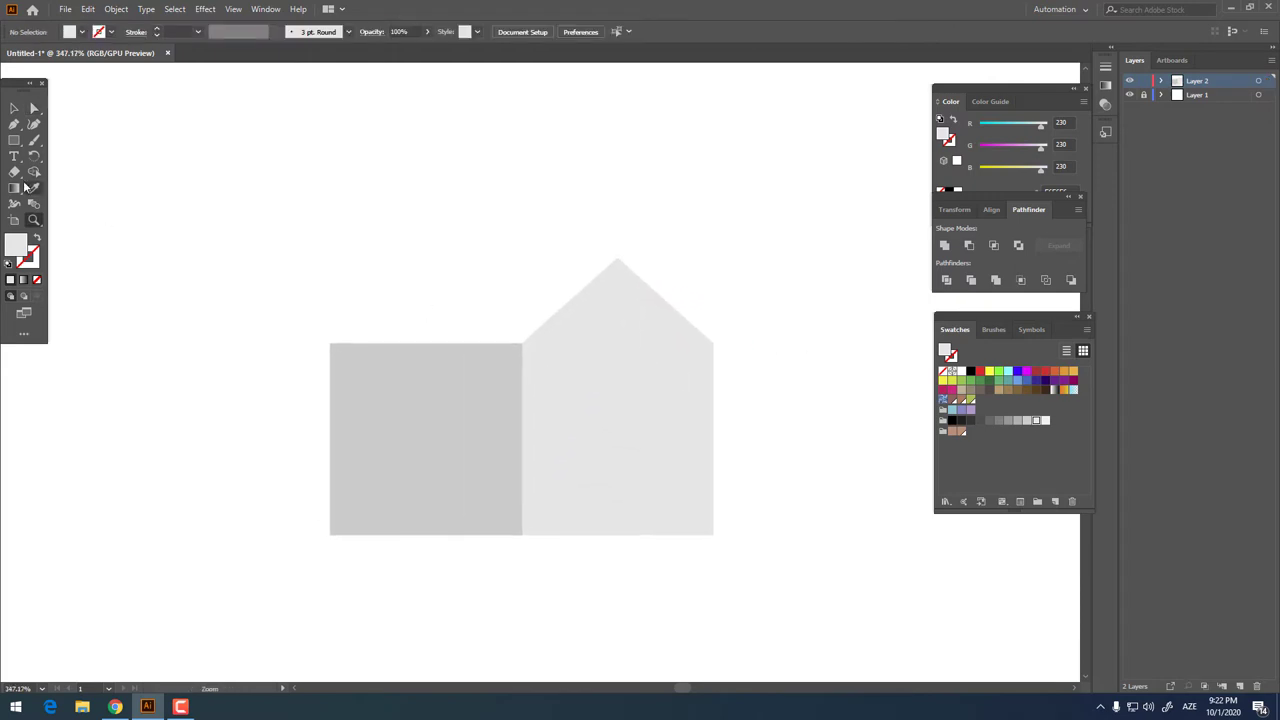
{"action": "left_click", "coordinate": [14, 142]}
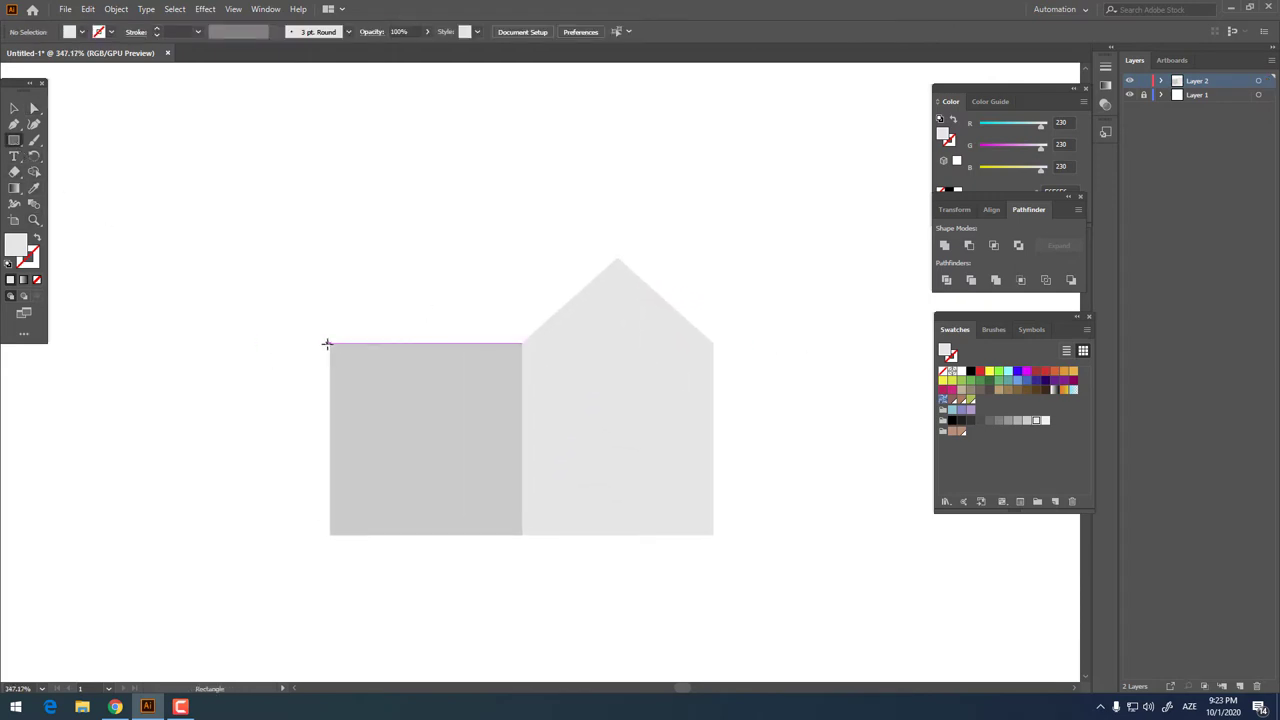
Draw a reddish-brown rectangle above the darker wall and slant its top edge toward the gable peak
{"action": "mouse_move", "coordinate": [330, 344]}
{"action": "left_mouse_down"}
{"action": "mouse_move", "coordinate": [519, 246]}
{"action": "mouse_move", "coordinate": [522, 258]}
{"action": "left_mouse_up"}
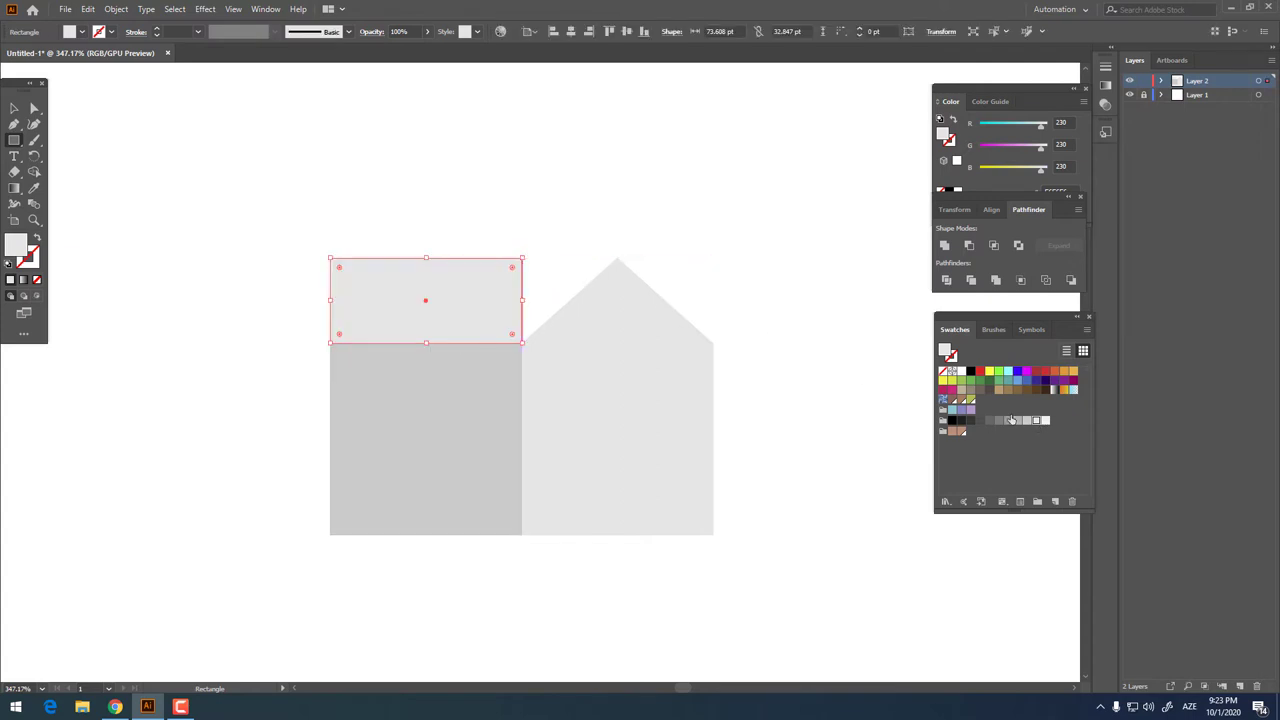
{"action": "left_click", "coordinate": [948, 400]}
{"action": "left_click", "coordinate": [33, 108]}
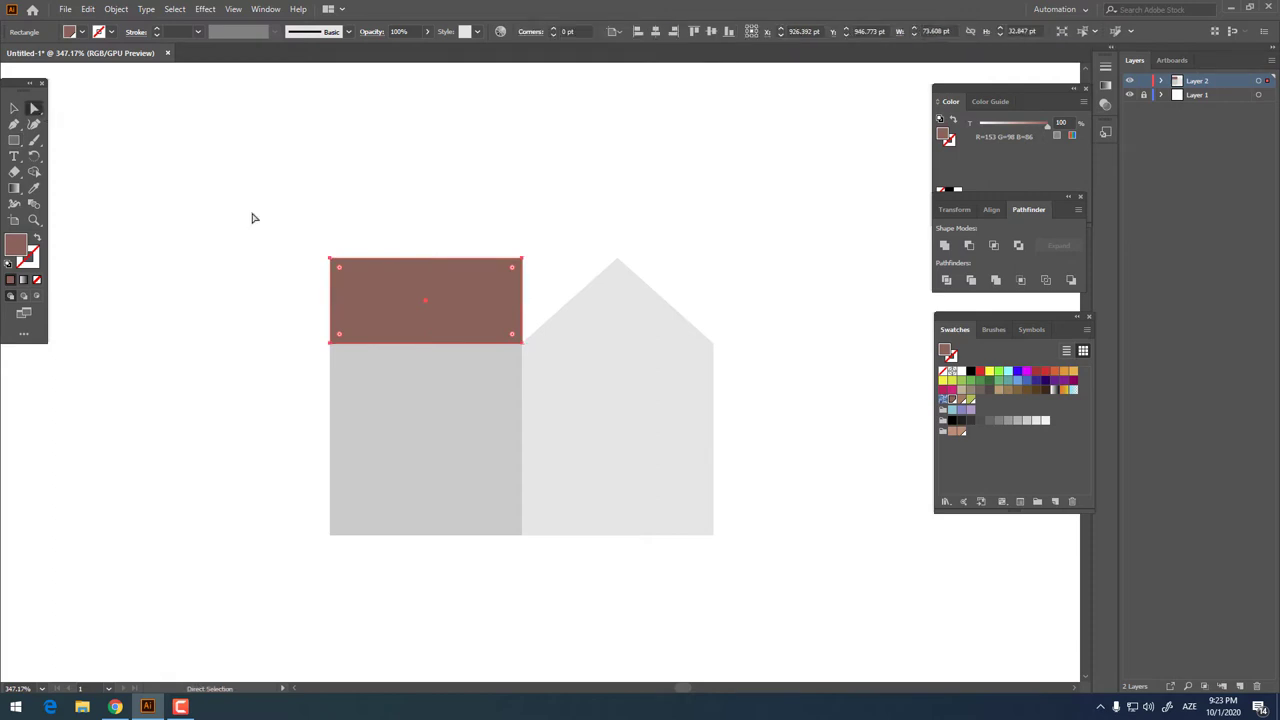
{"action": "left_click", "coordinate": [521, 258]}
{"action": "left_click_drag", "start_coordinate": [421, 258], "coordinate": [517, 266]}
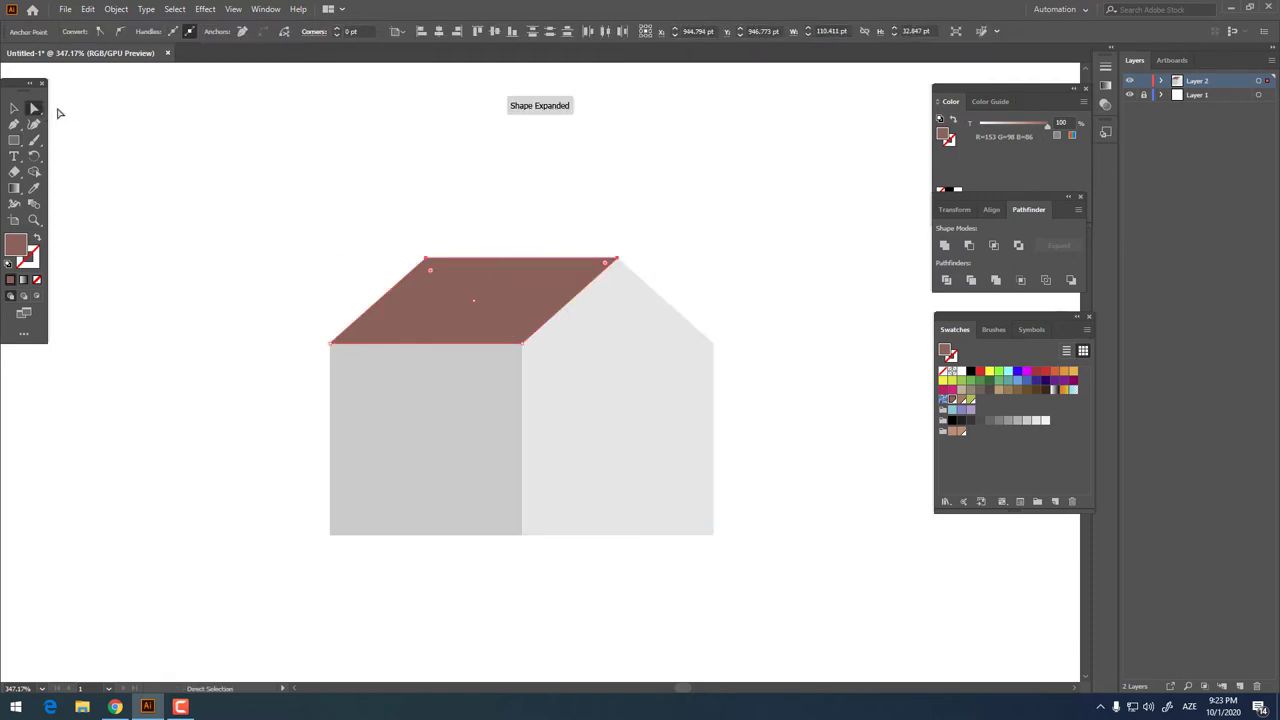
Enlarge the brown roof panel so it overhangs the walls
{"action": "left_click", "coordinate": [14, 109]}
{"action": "left_click_drag", "start_coordinate": [619, 344], "coordinate": [634, 349]}
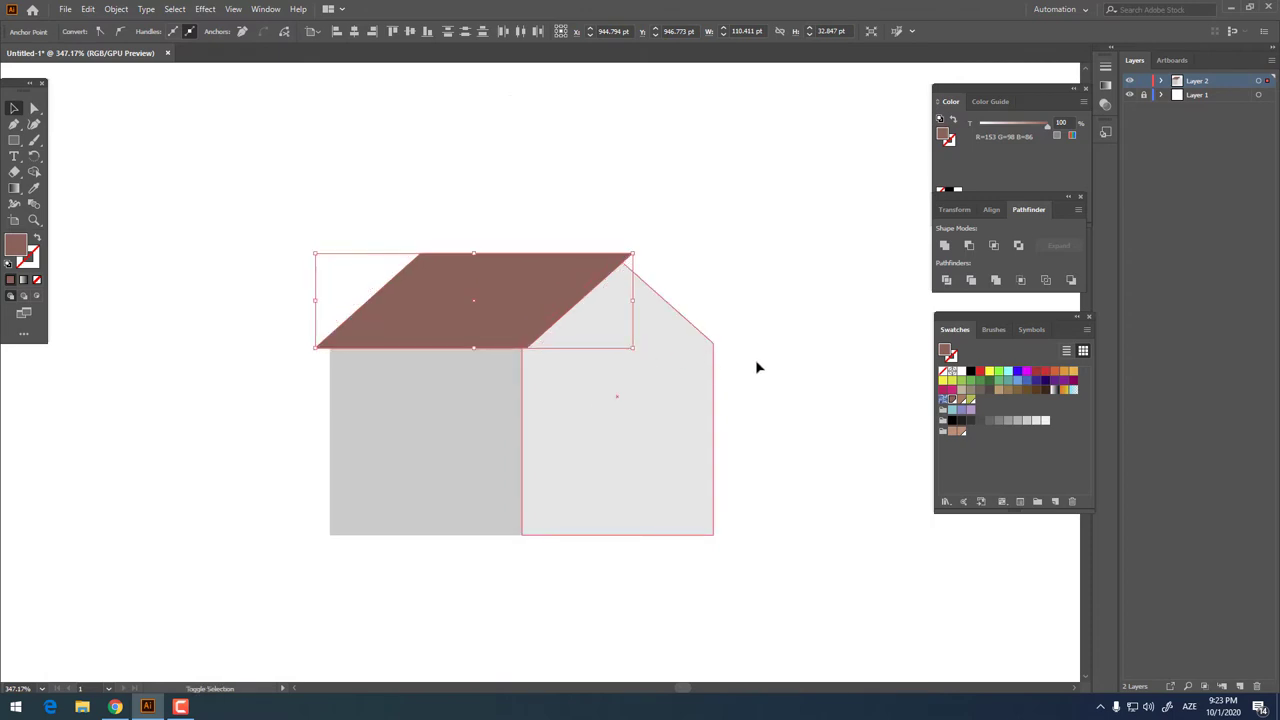
{"action": "left_click", "coordinate": [757, 366]}
{"action": "scroll", "coordinate": [674, 351], "scroll_direction": "up", "scroll_amount": 3}
{"action": "left_click", "coordinate": [15, 141]}
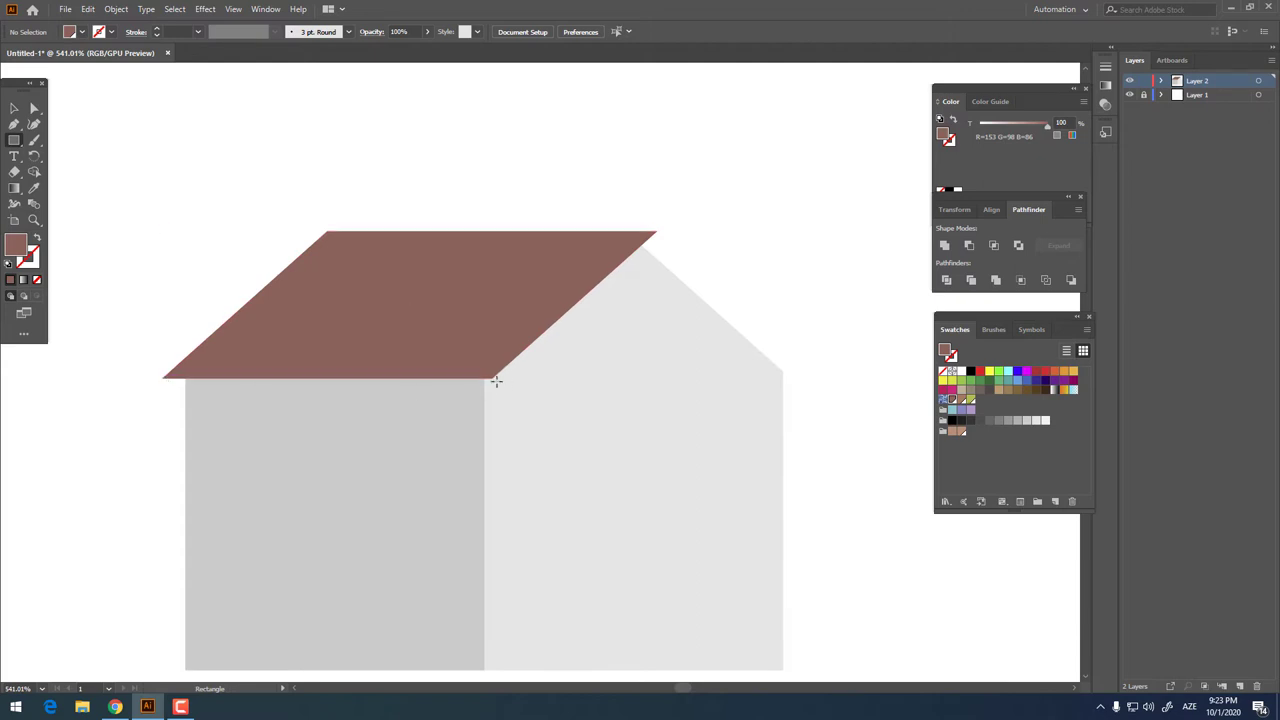
Add tan trim strips along the roof's bottom edge and up its left slope to the peak
{"action": "mouse_move", "coordinate": [492, 379]}
{"action": "left_mouse_down"}
{"action": "mouse_move", "coordinate": [144, 412]}
{"action": "mouse_move", "coordinate": [162, 403]}
{"action": "left_mouse_up"}
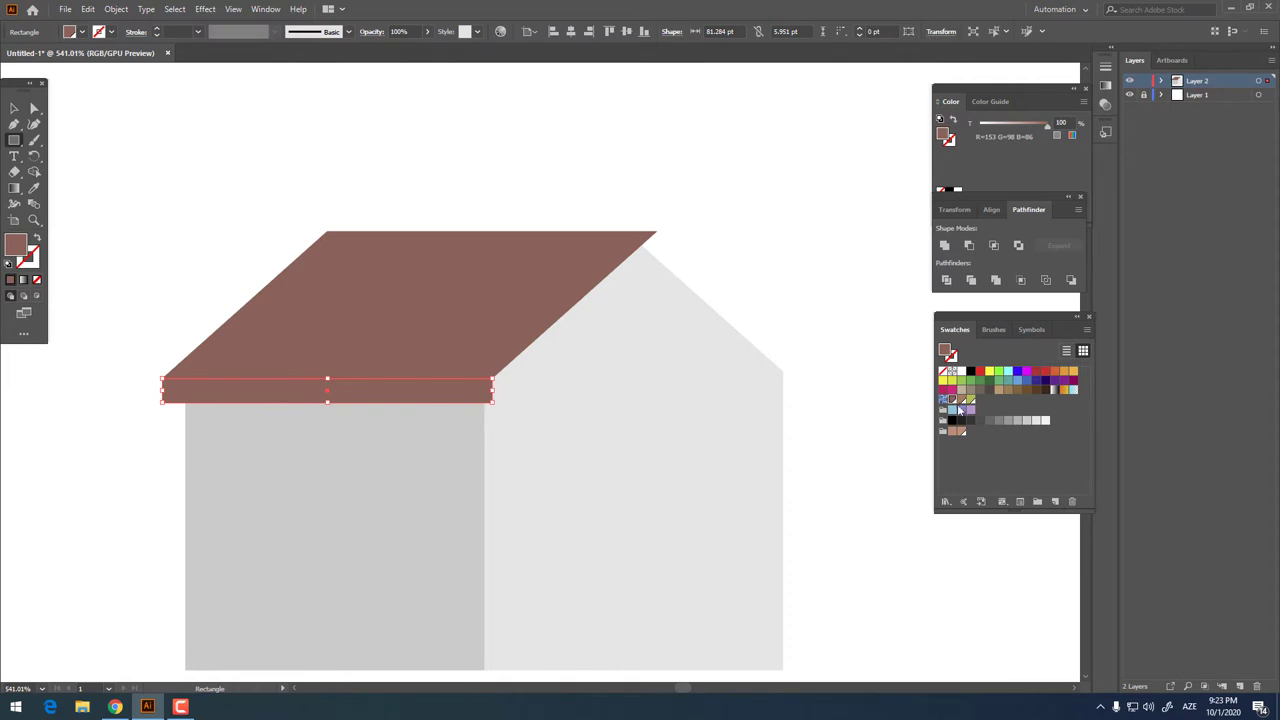
{"action": "left_click", "coordinate": [961, 398]}
{"action": "left_click", "coordinate": [15, 108]}
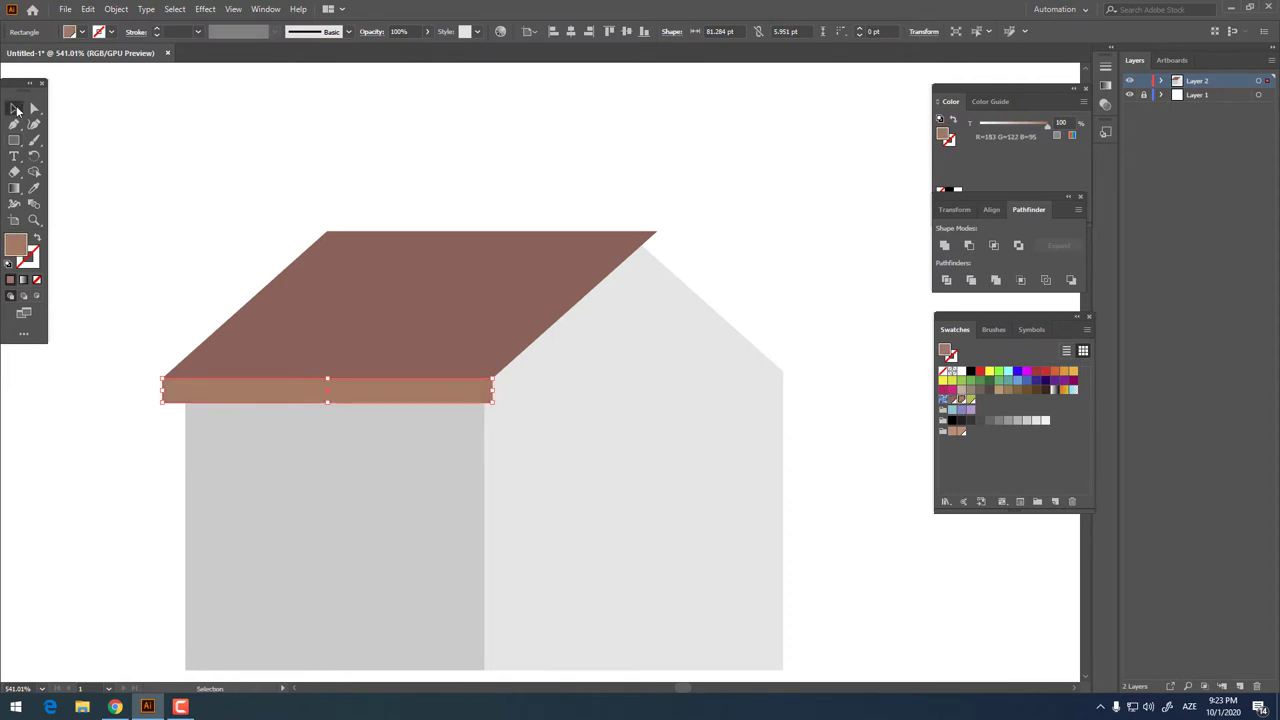
{"action": "left_click", "coordinate": [89, 12]}
{"action": "left_click", "coordinate": [88, 10]}
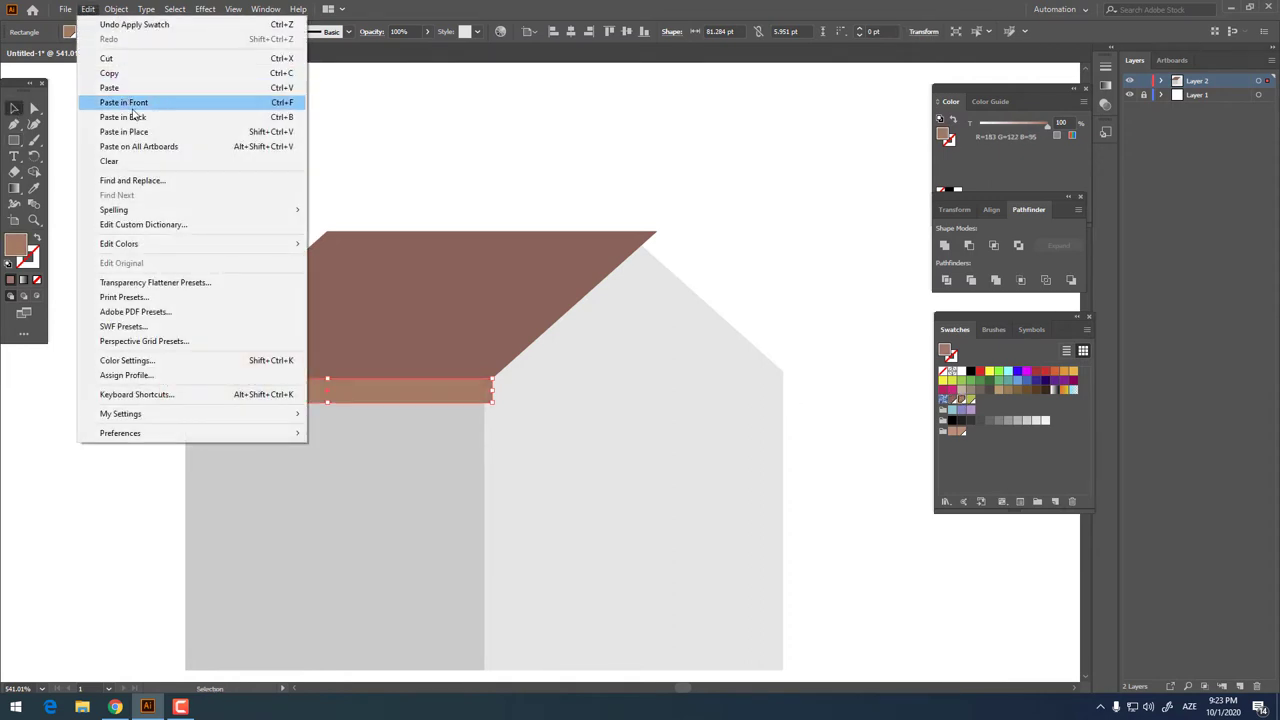
{"action": "left_click", "coordinate": [132, 106]}
{"action": "left_click_drag", "start_coordinate": [437, 397], "coordinate": [737, 426]}
{"action": "left_click", "coordinate": [35, 110]}
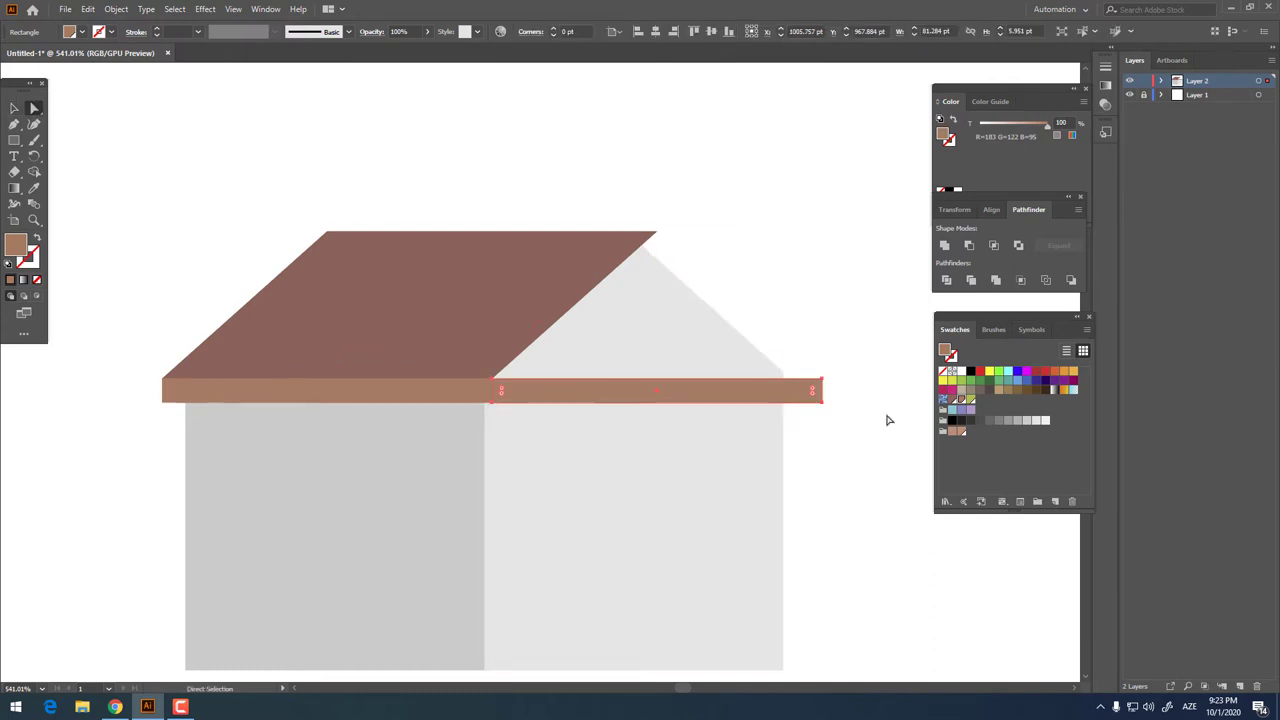
{"action": "left_click_drag", "start_coordinate": [821, 379], "coordinate": [655, 237]}
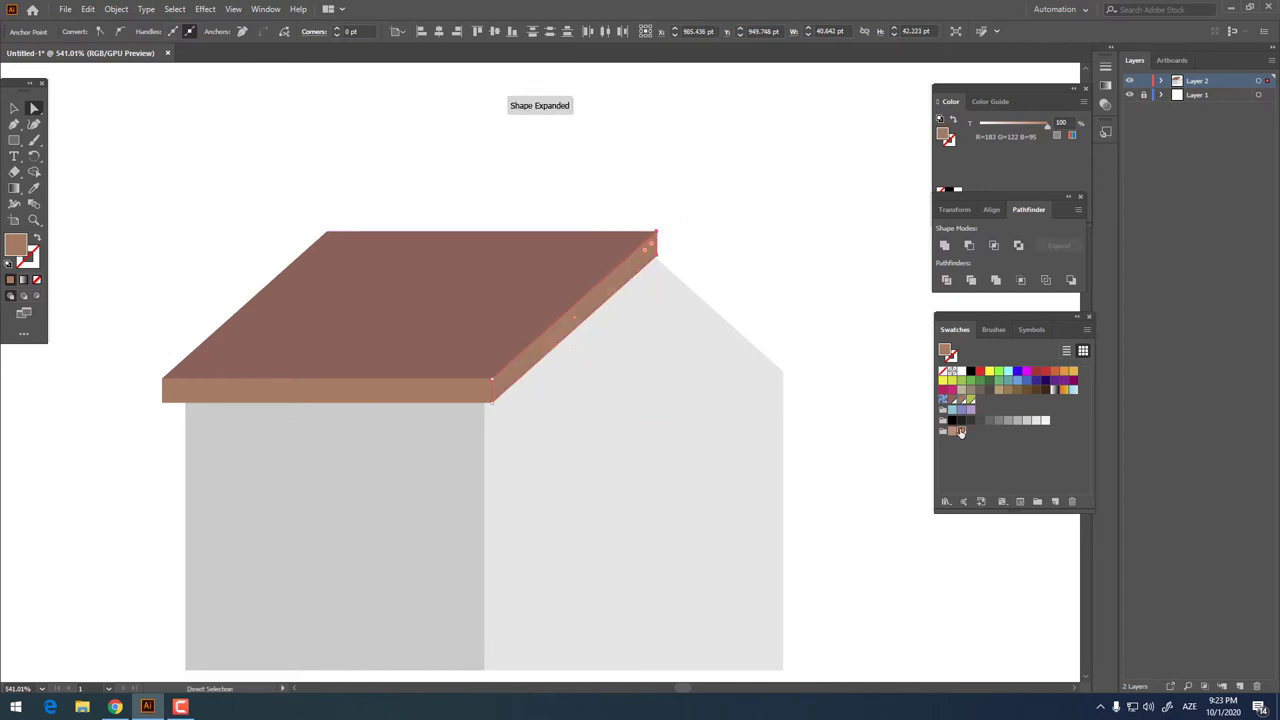
{"action": "left_click", "coordinate": [960, 432]}
Place a reflected copy of the slanted trim along the gable's right slope
{"action": "left_click", "coordinate": [13, 110]}
{"action": "left_click", "coordinate": [88, 9]}
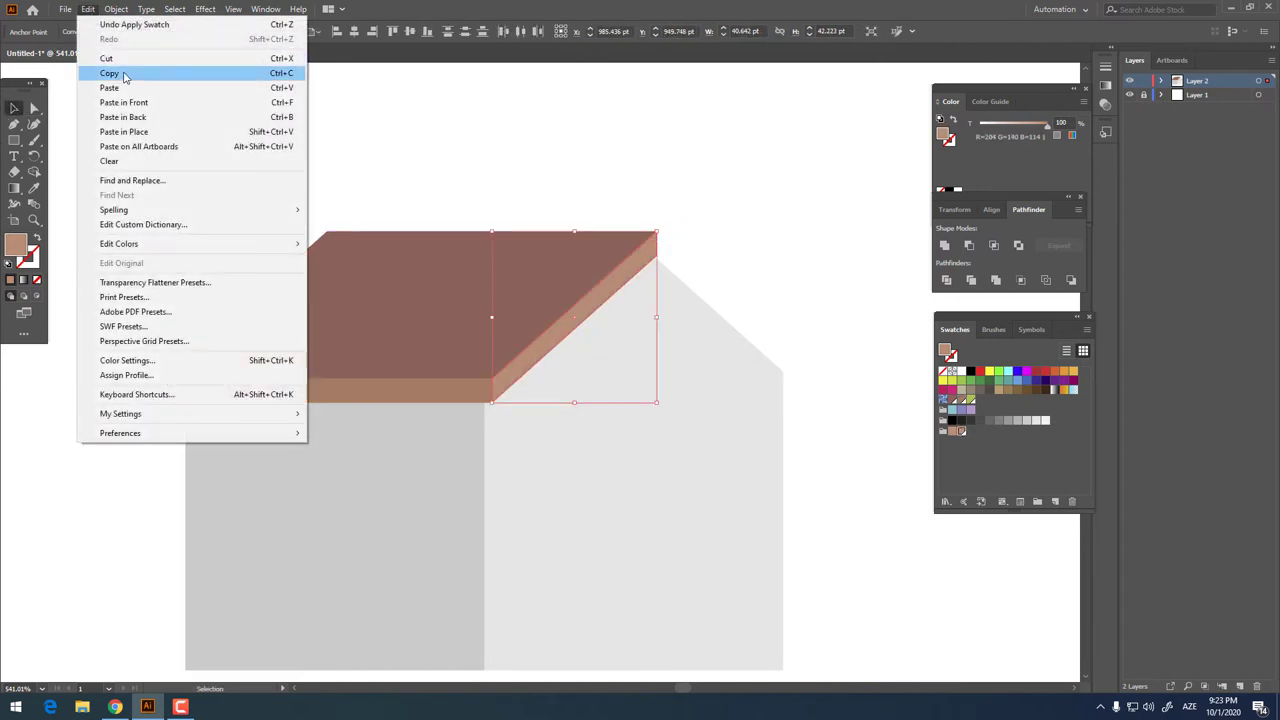
{"action": "left_click", "coordinate": [126, 73]}
{"action": "left_click", "coordinate": [88, 9]}
{"action": "left_click", "coordinate": [145, 104]}
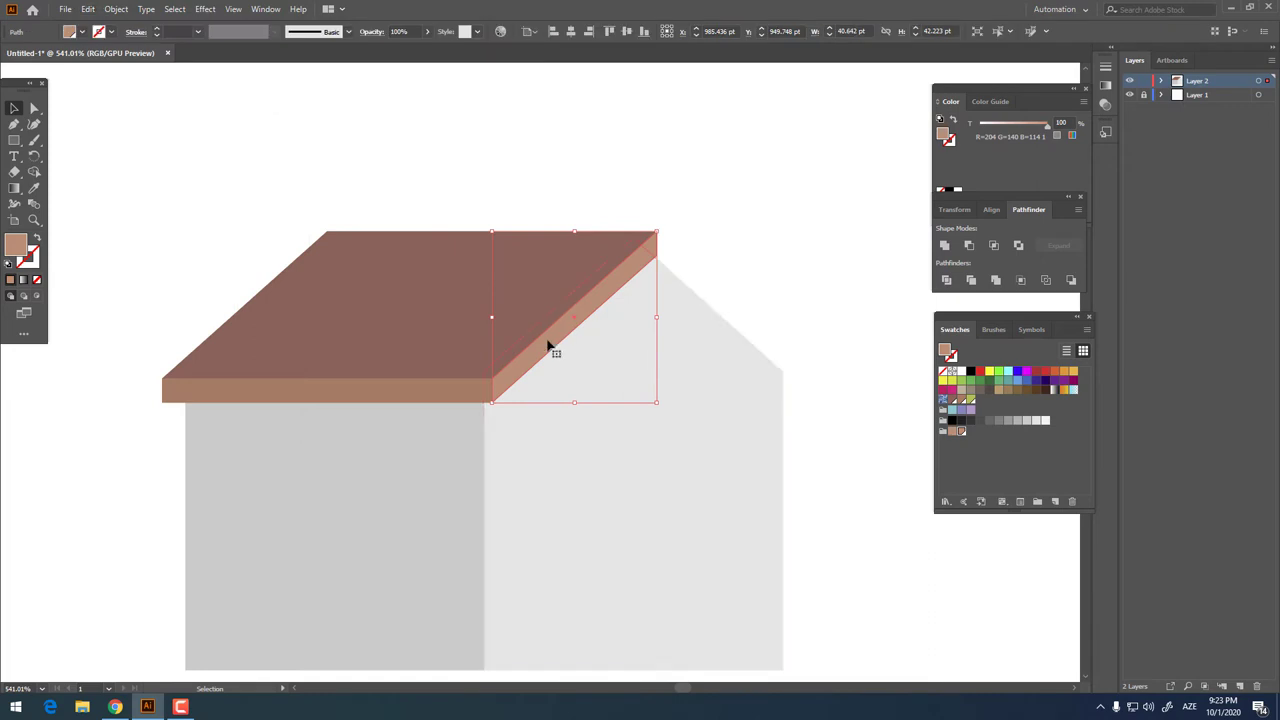
{"action": "left_click_drag", "start_coordinate": [549, 346], "coordinate": [749, 346]}
{"action": "right_click", "coordinate": [747, 351]}
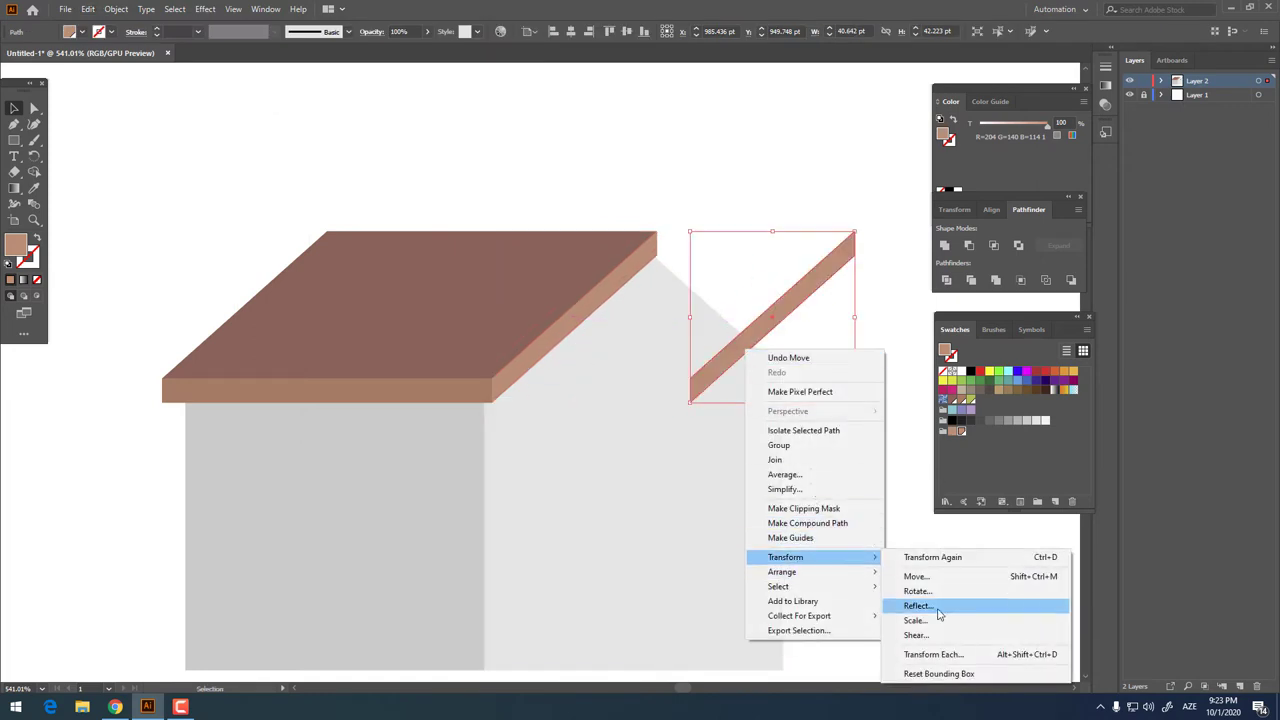
{"action": "left_click", "coordinate": [912, 604]}
{"action": "left_click", "coordinate": [606, 411]}
{"action": "left_click_drag", "start_coordinate": [734, 309], "coordinate": [685, 313]}
{"action": "left_click", "coordinate": [880, 530]}
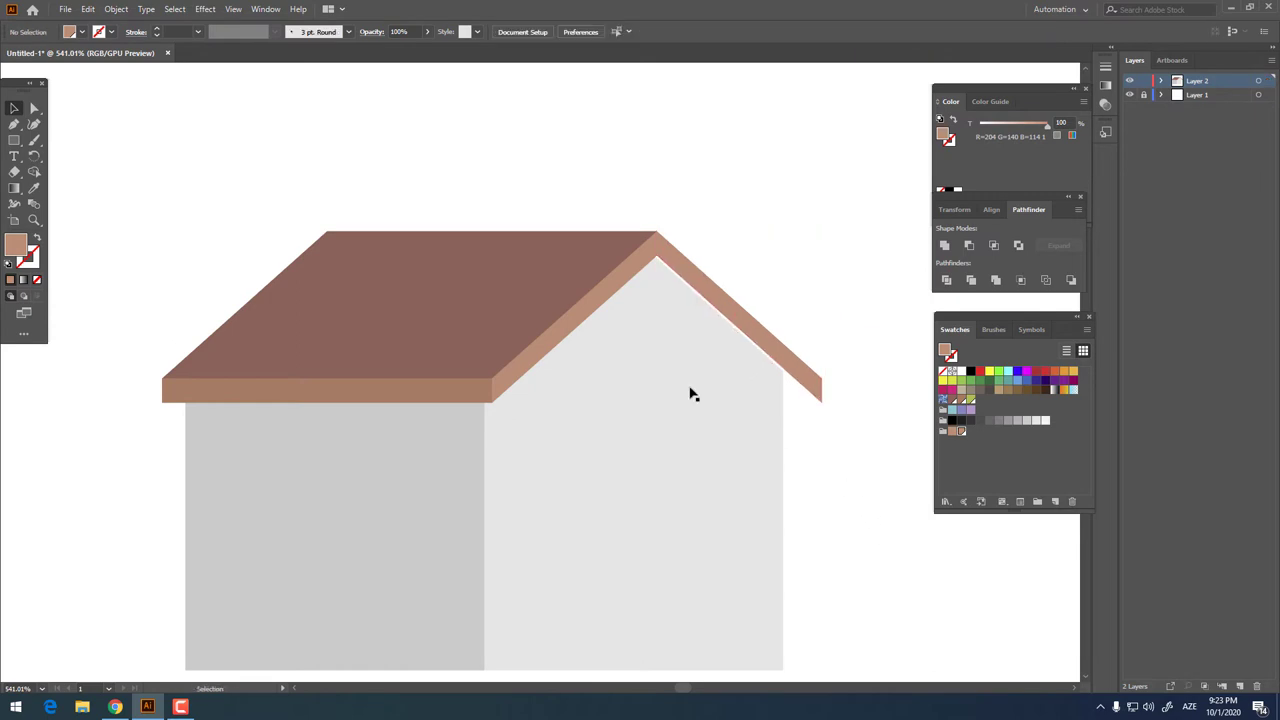
{"action": "left_click", "coordinate": [538, 272]}
{"action": "left_click", "coordinate": [88, 9]}
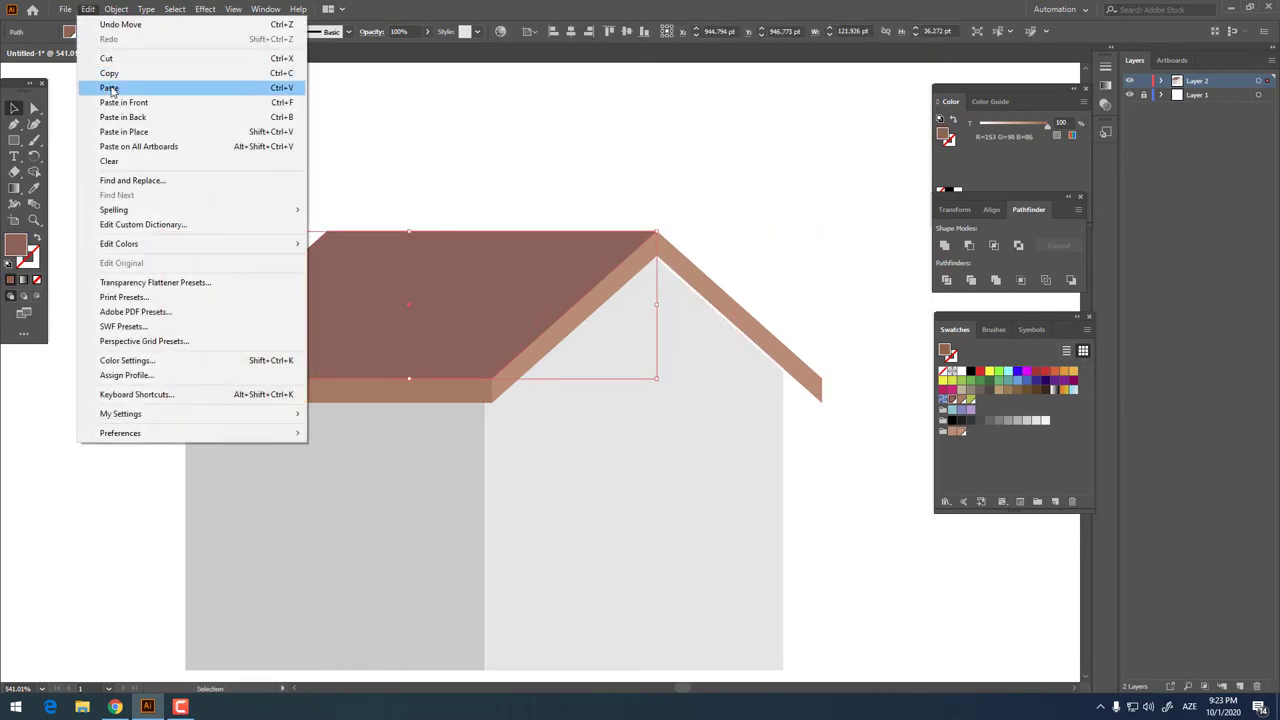
Paste a copy of the left roof face, reflect it vertically, and position it over the right slope
{"action": "left_click", "coordinate": [109, 73]}
{"action": "left_click", "coordinate": [88, 9]}
{"action": "left_click", "coordinate": [128, 102]}
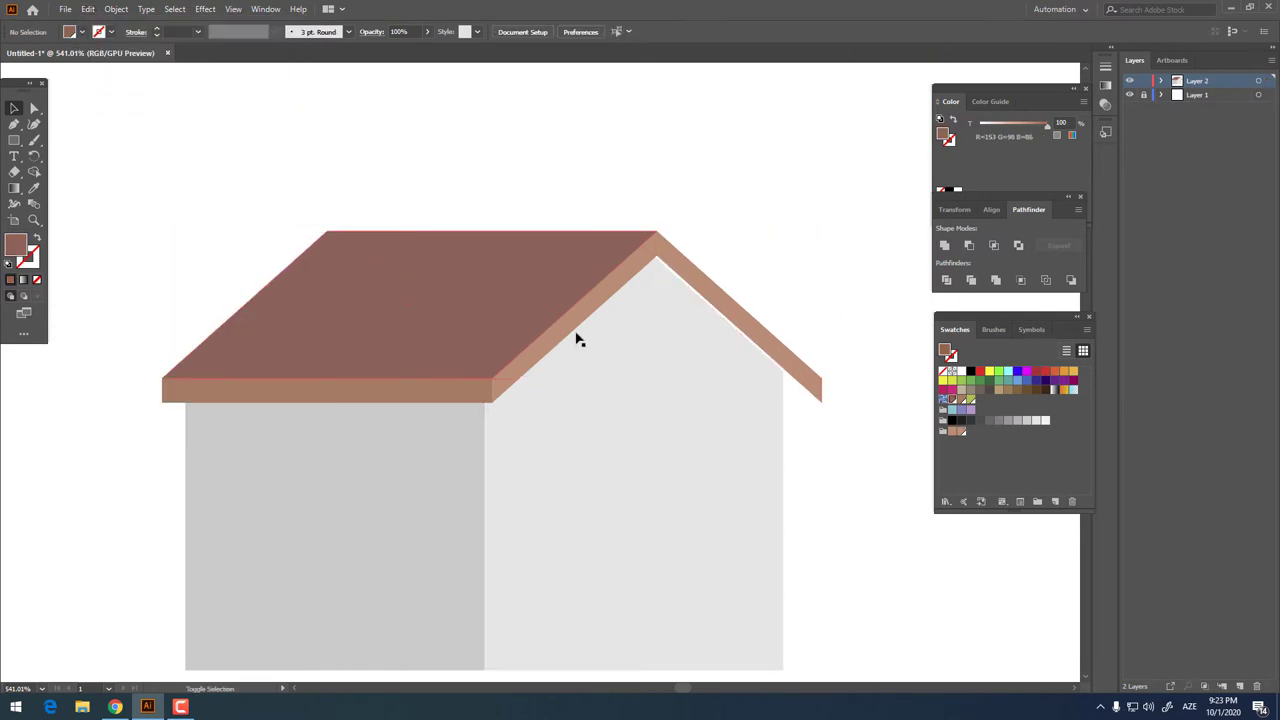
{"action": "left_click_drag", "start_coordinate": [603, 337], "coordinate": [667, 316]}
{"action": "right_click", "coordinate": [667, 316]}
{"action": "mouse_move", "coordinate": [707, 522]}
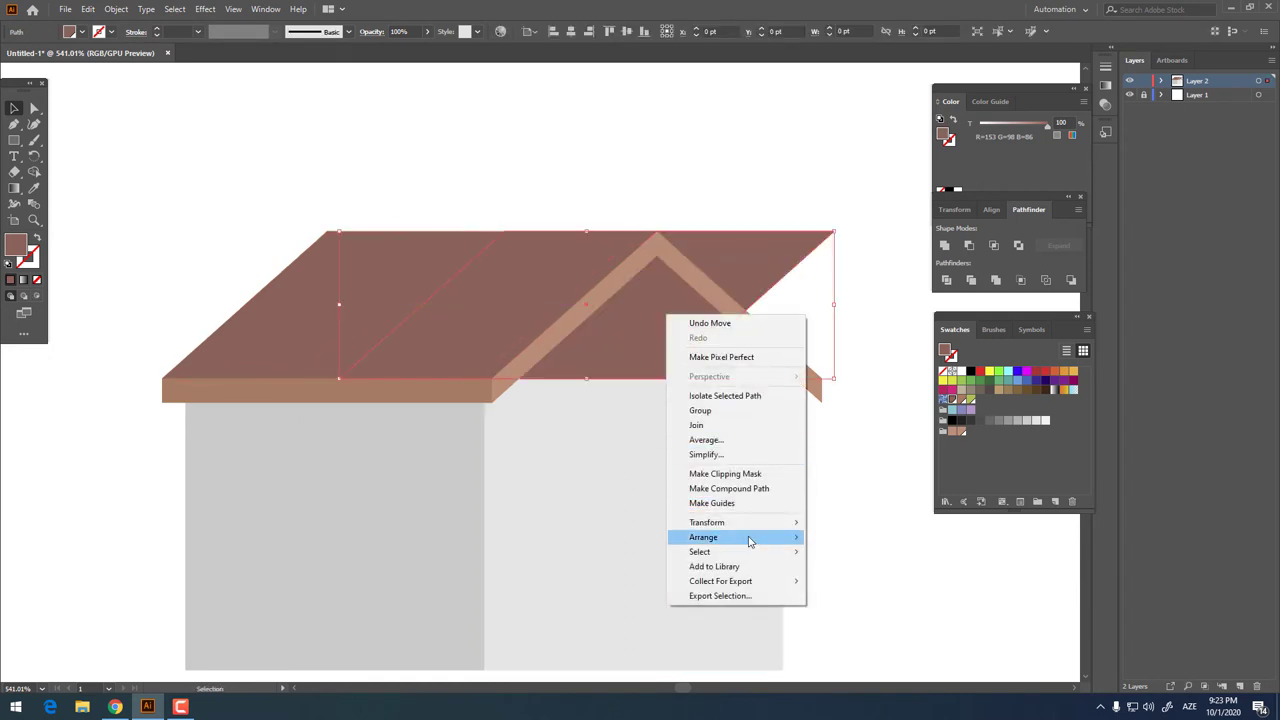
{"action": "left_click", "coordinate": [867, 570]}
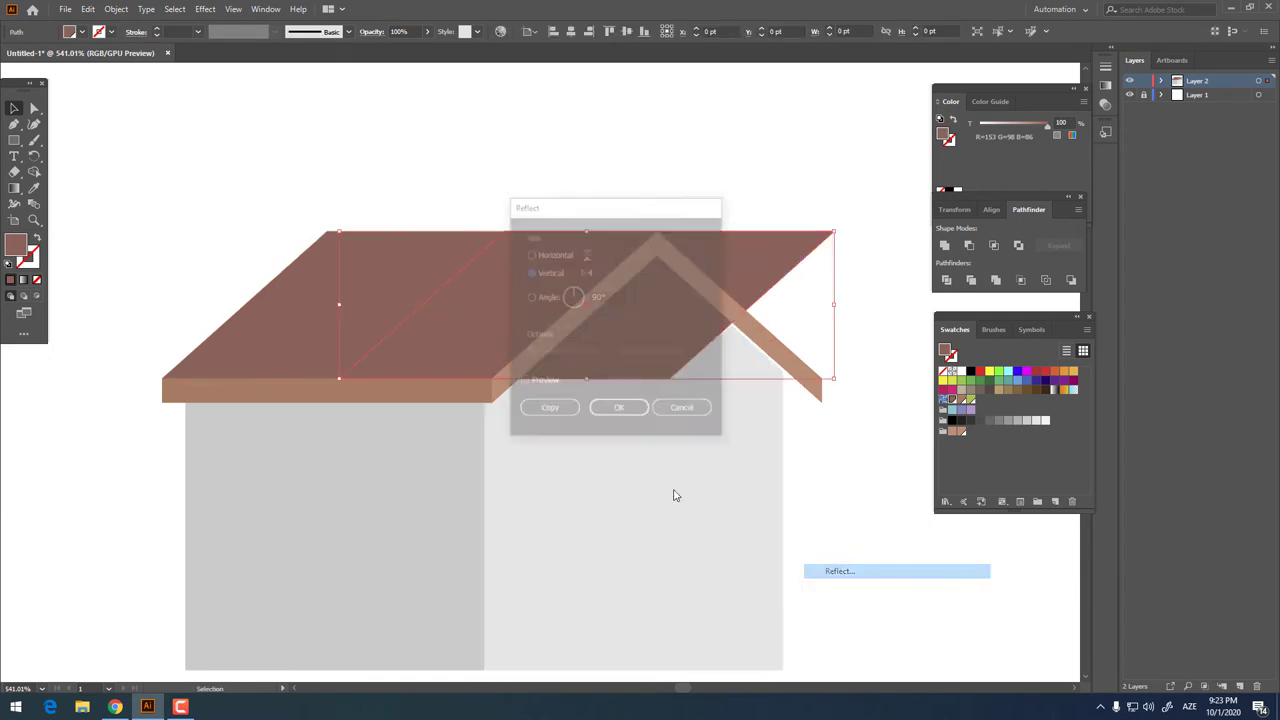
{"action": "left_click", "coordinate": [623, 409]}
{"action": "key", "text": "ctrl+shift+a"}
{"action": "left_click_drag", "start_coordinate": [728, 357], "coordinate": [715, 383]}
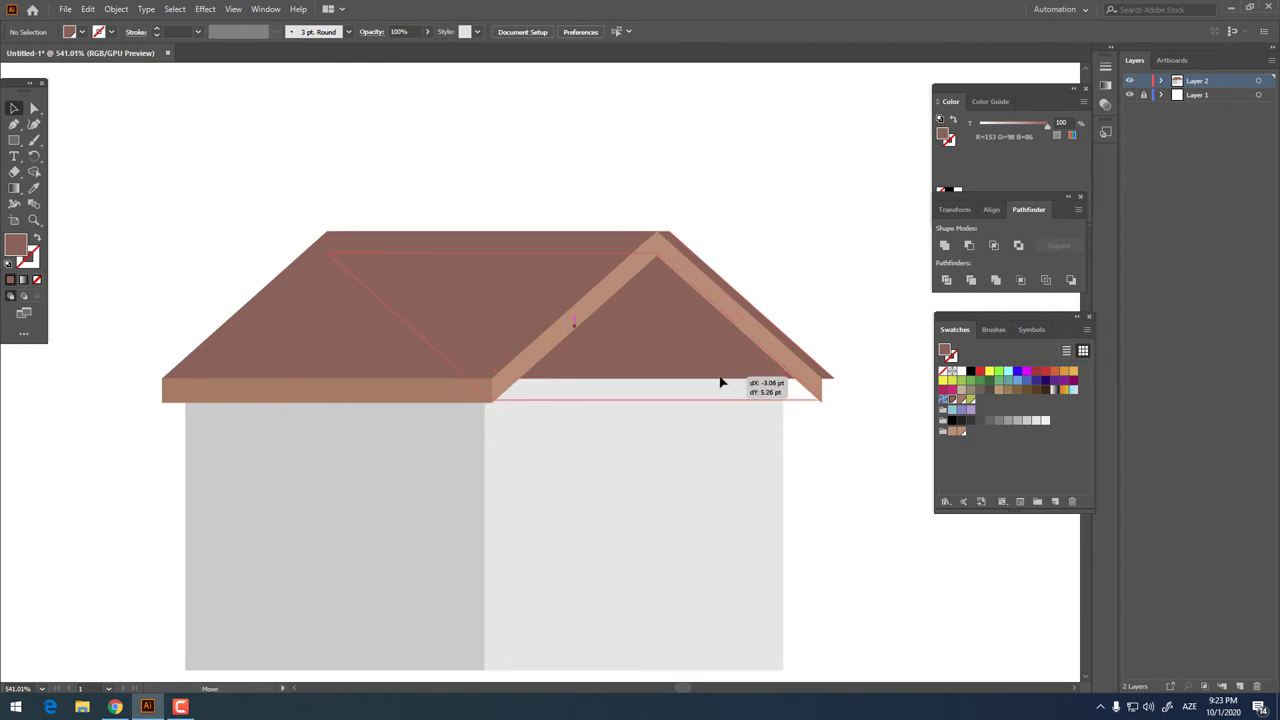
{"action": "left_click_drag", "start_coordinate": [715, 383], "coordinate": [718, 379]}
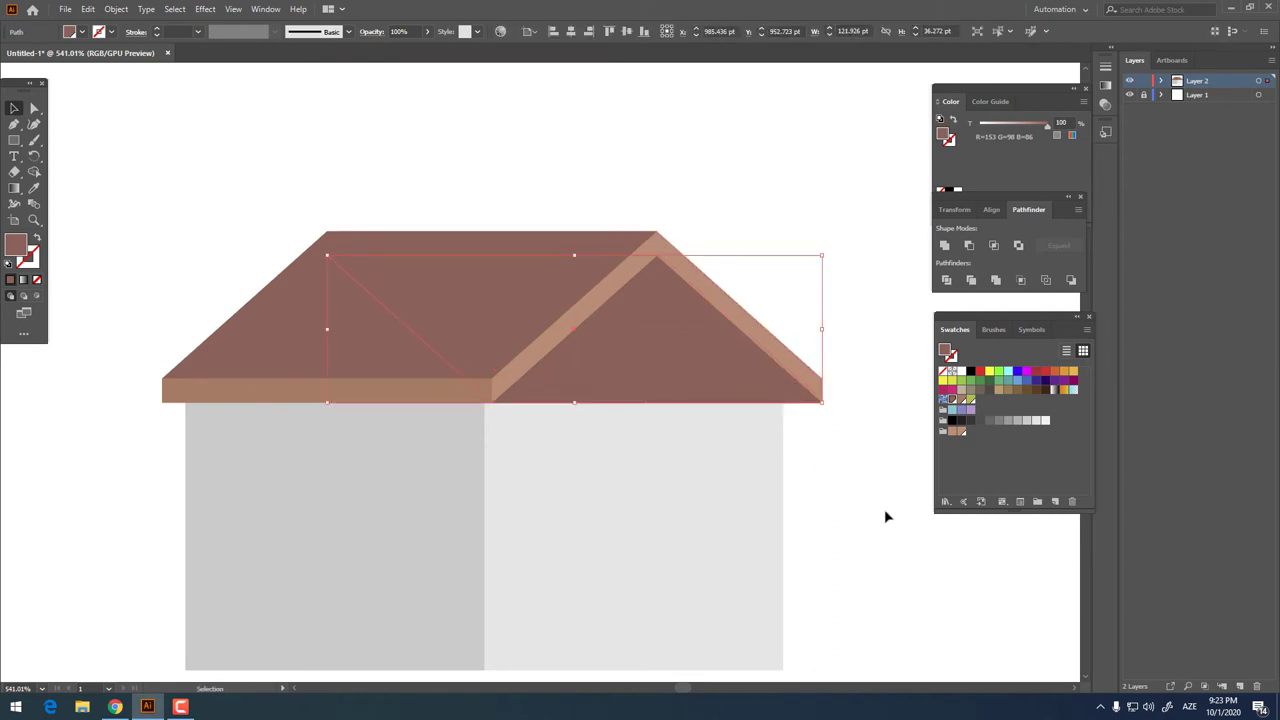
Recolour the mirrored roof face darker brown (#844F46) and send it to the back
{"action": "double_click", "coordinate": [14, 245]}
{"action": "left_click_drag", "start_coordinate": [497, 304], "coordinate": [500, 313]}
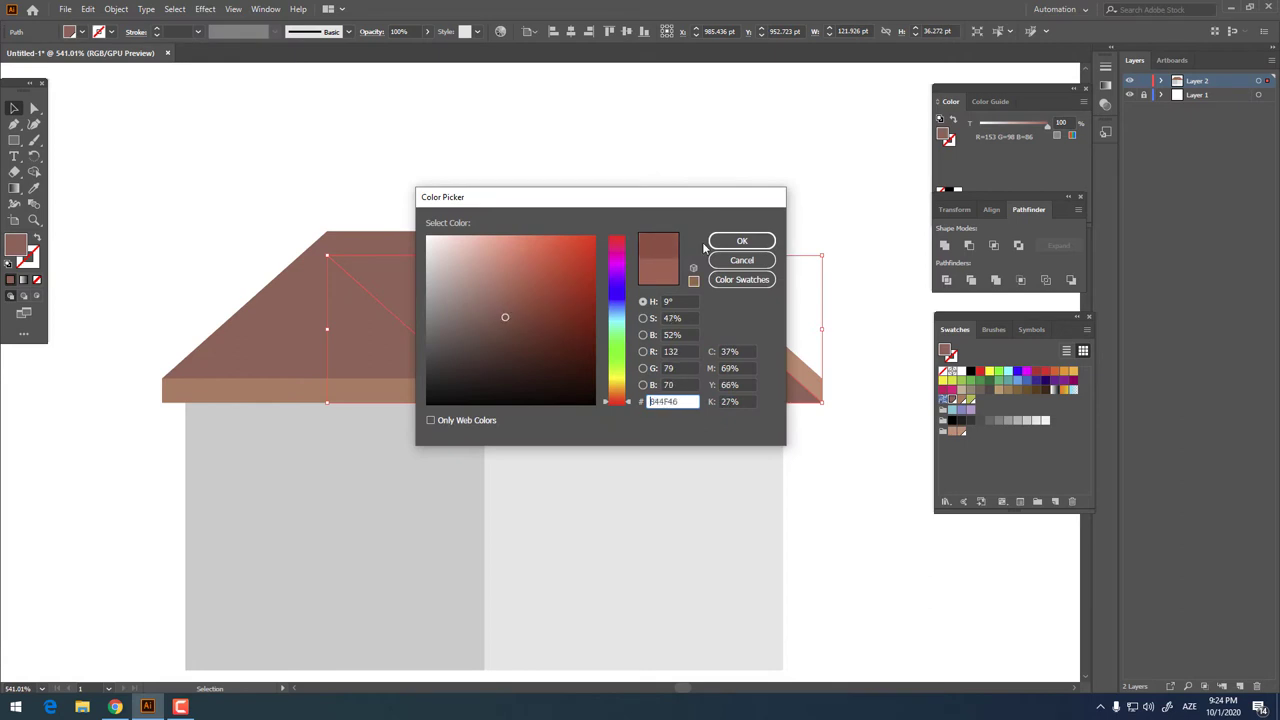
{"action": "left_click", "coordinate": [741, 241]}
{"action": "right_click", "coordinate": [652, 358]}
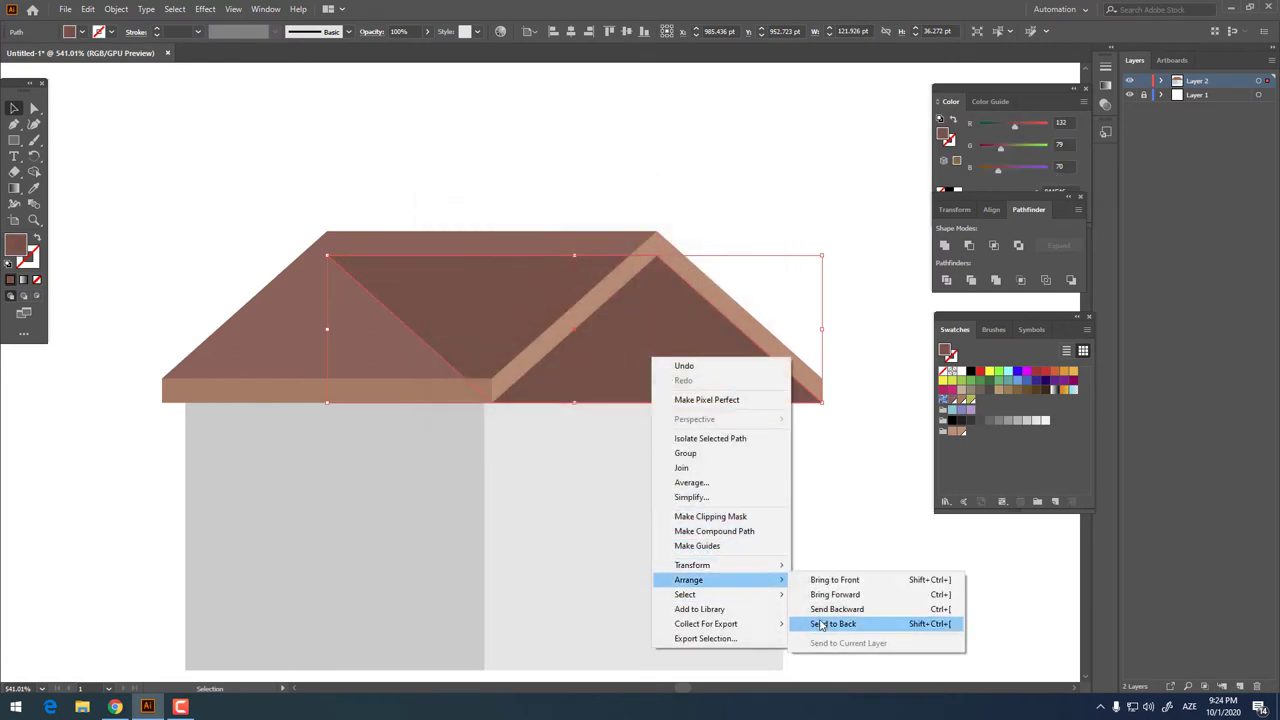
{"action": "left_click", "coordinate": [820, 624]}
{"action": "left_click", "coordinate": [843, 529]}
{"action": "key", "text": "z"}
{"action": "left_click_drag", "start_coordinate": [700, 366], "coordinate": [669, 368]}
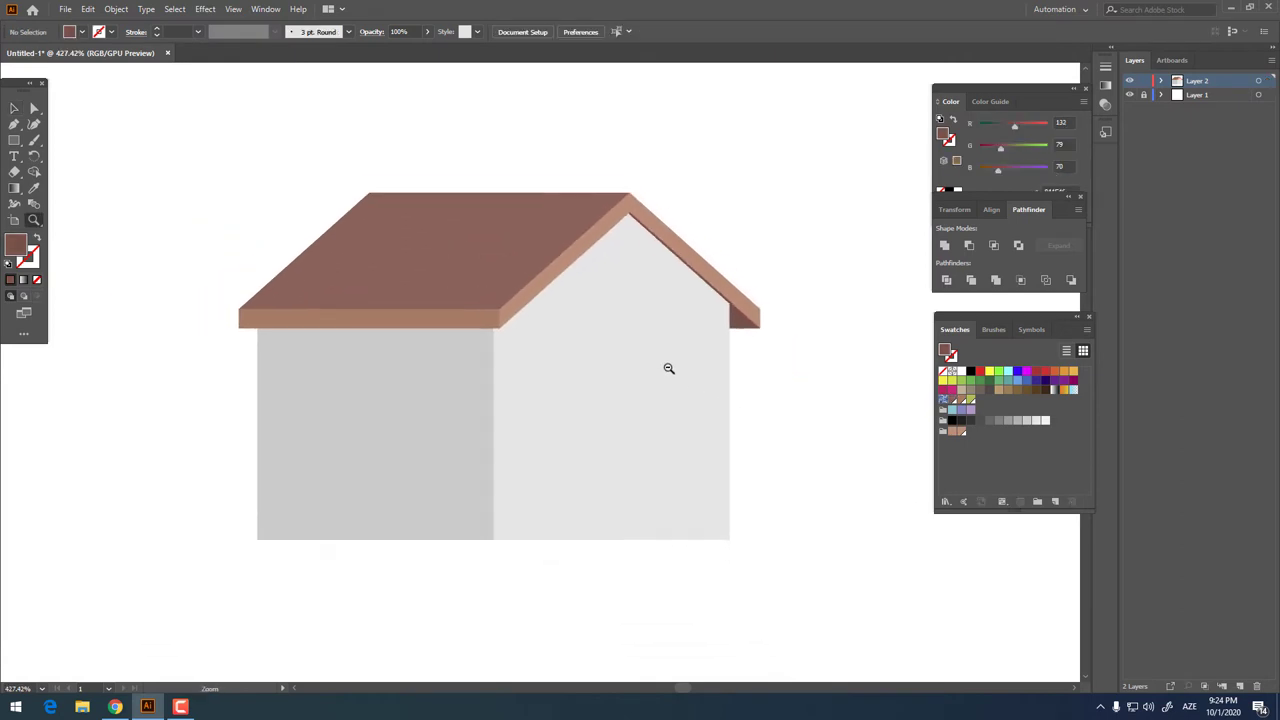
{"action": "left_click", "coordinate": [14, 108]}
Select both wall shapes together and nudge them two steps left under the roof
{"action": "left_click", "coordinate": [705, 381]}
{"action": "left_click_drag", "start_coordinate": [730, 369], "coordinate": [706, 369]}
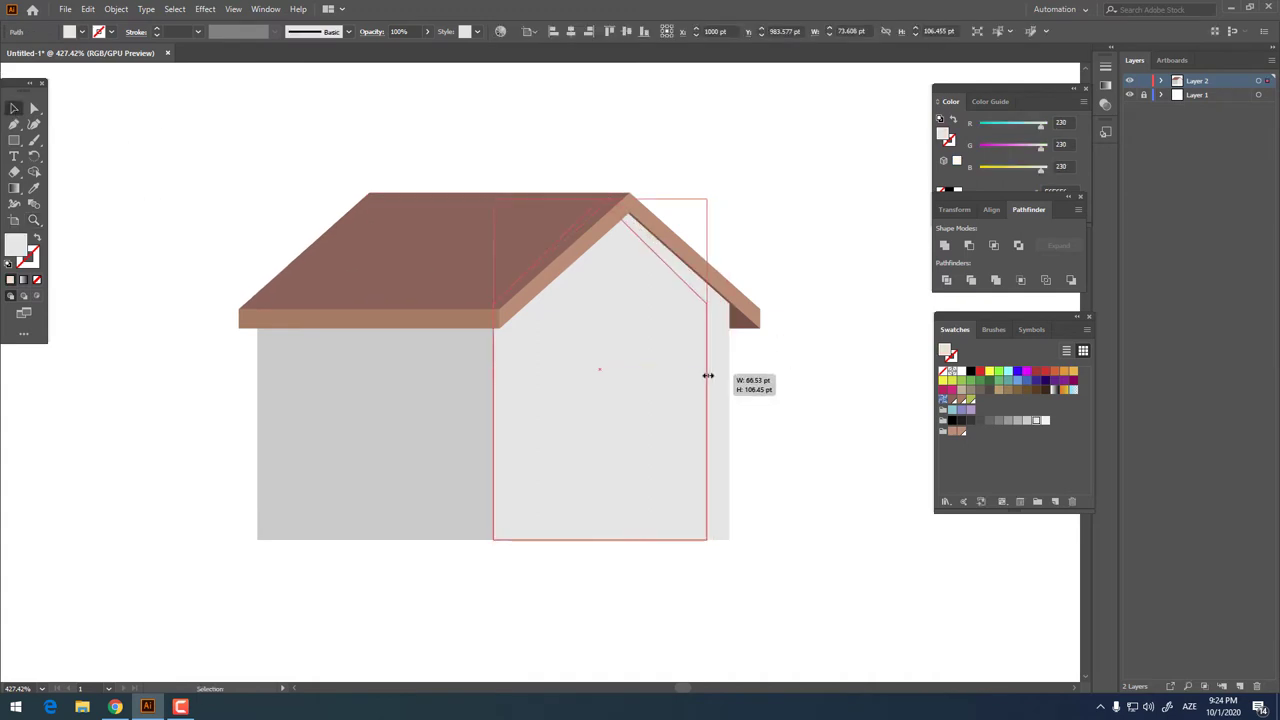
{"action": "left_click", "coordinate": [830, 495]}
{"action": "key", "text": "ctrl+z"}
{"action": "left_click", "coordinate": [700, 560]}
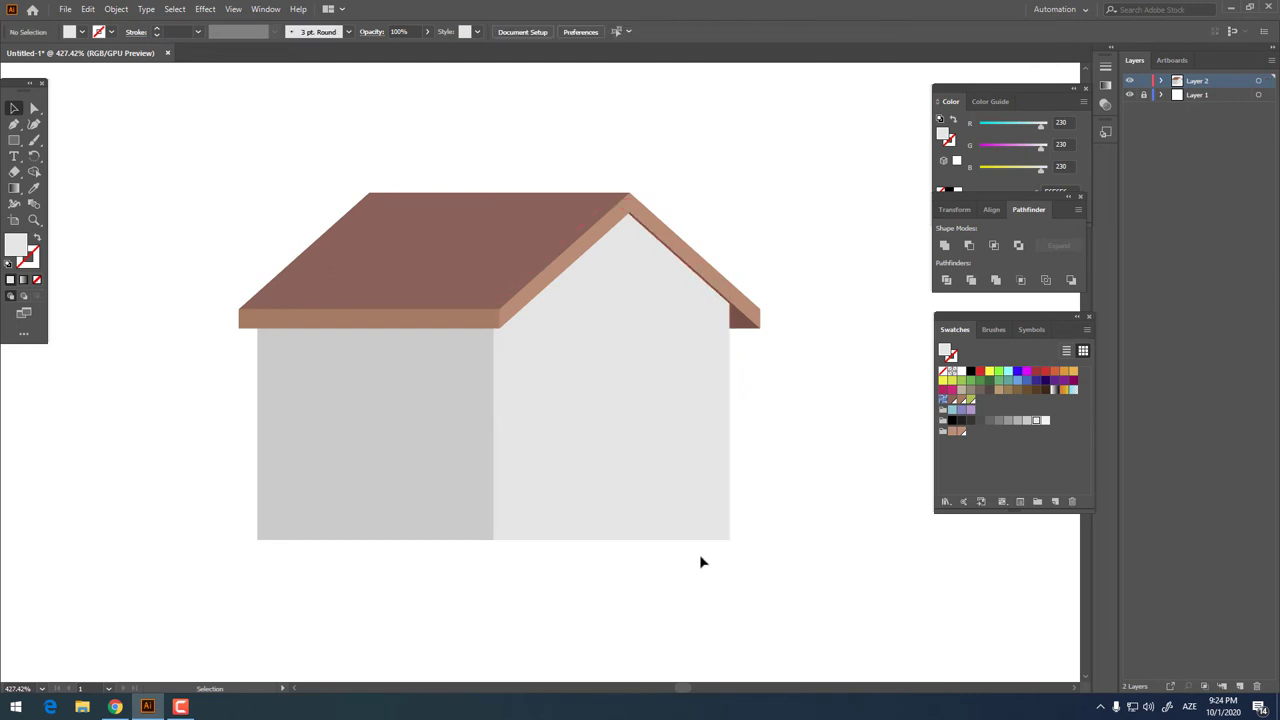
{"action": "left_click", "coordinate": [457, 454]}
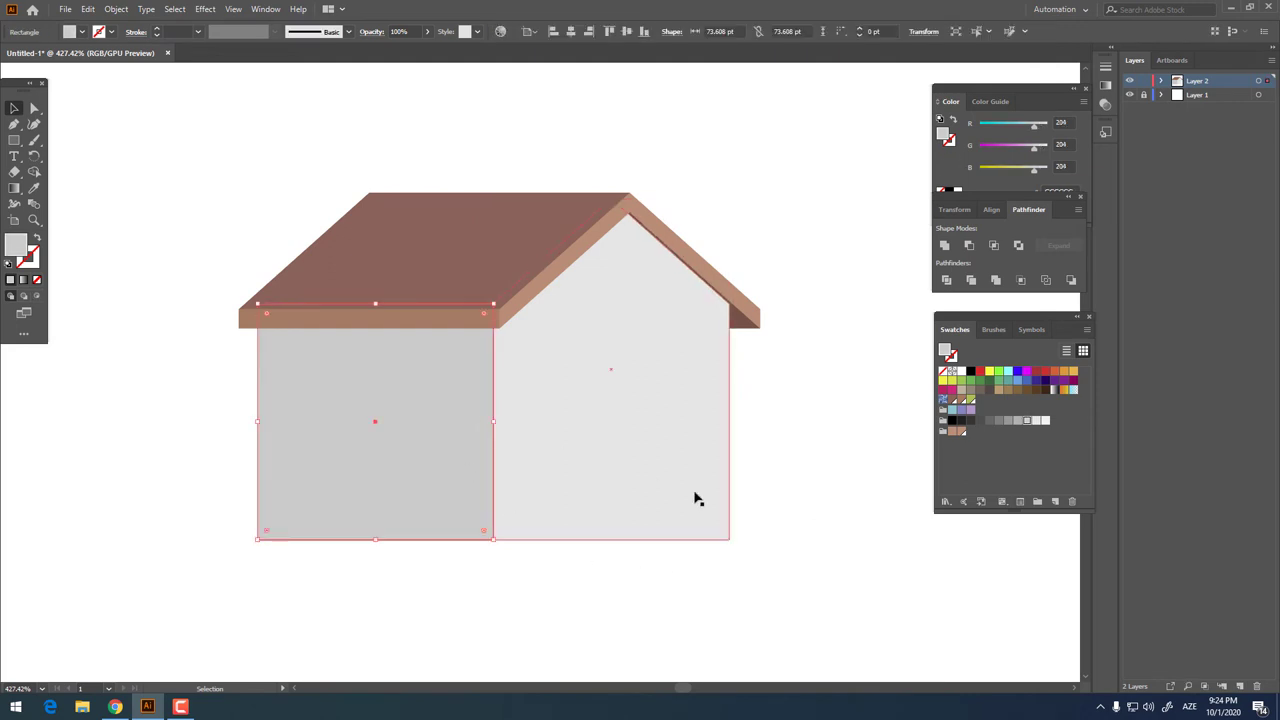
{"action": "left_click_drag", "start_coordinate": [697, 600], "coordinate": [455, 489]}
{"action": "key", "text": "Left"}
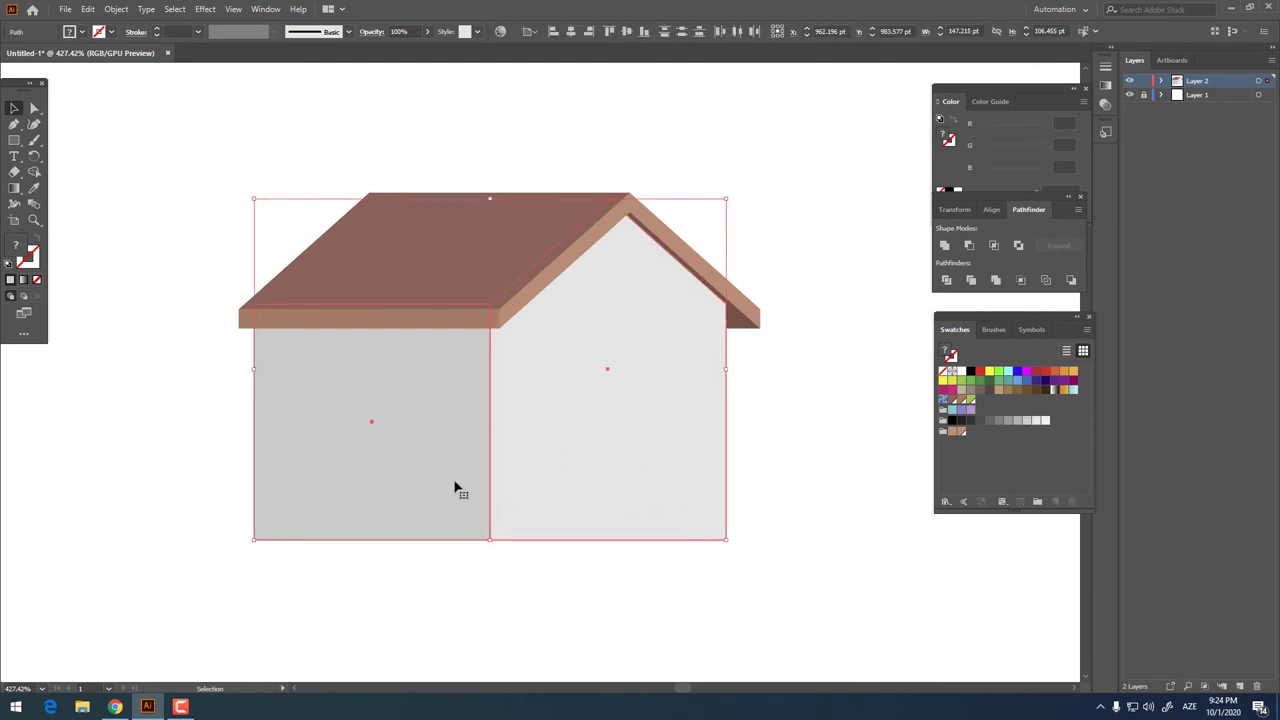
{"action": "key", "text": "Left"}
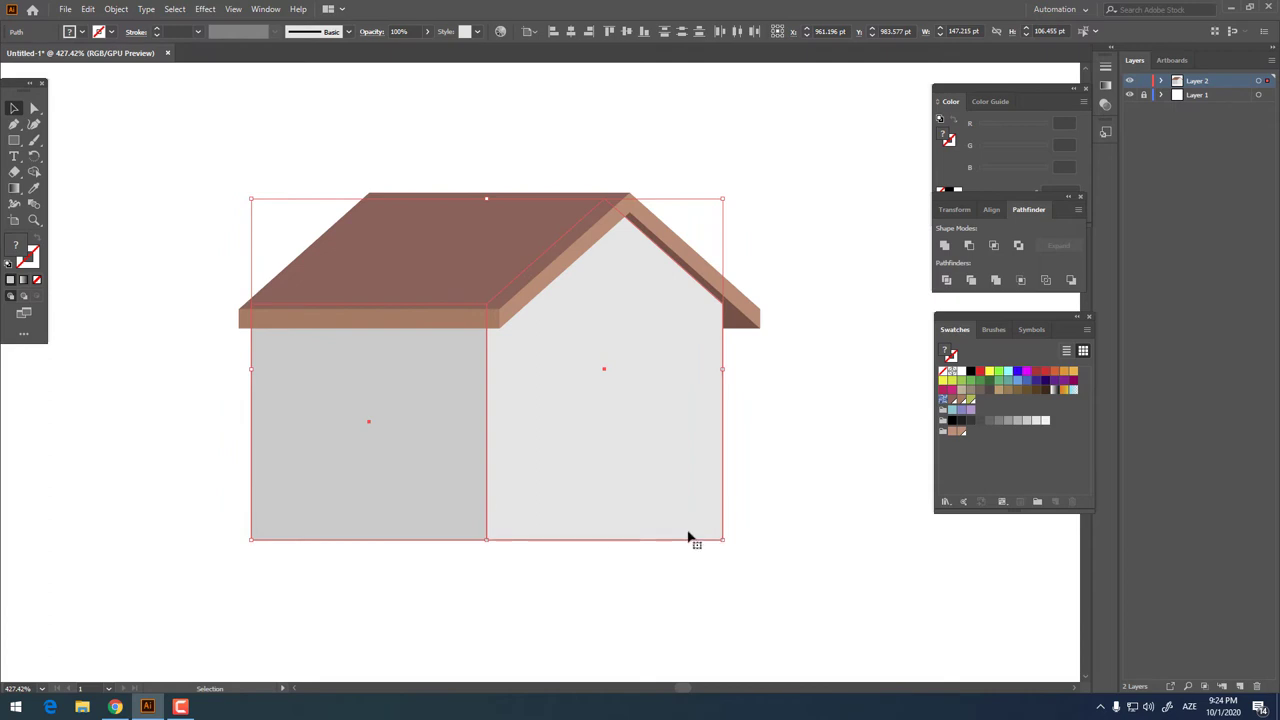
{"action": "left_click", "coordinate": [873, 418]}
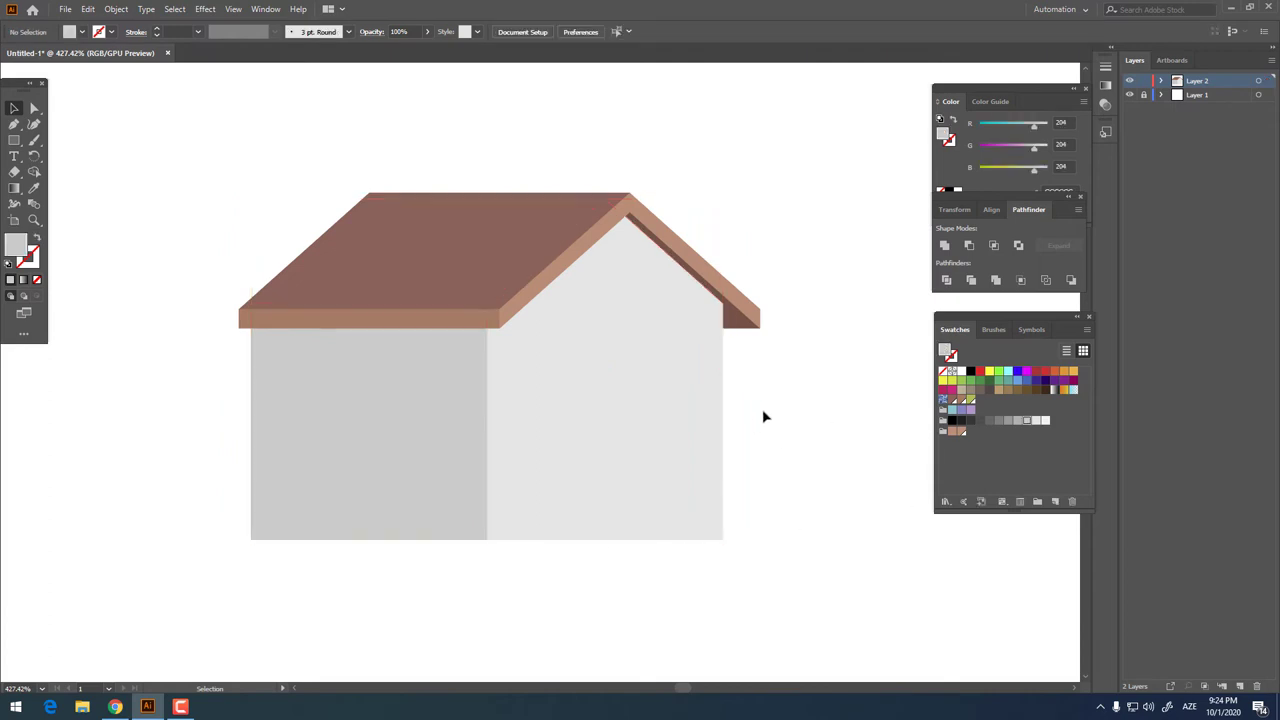
{"action": "left_click_drag", "start_coordinate": [733, 393], "coordinate": [745, 402]}
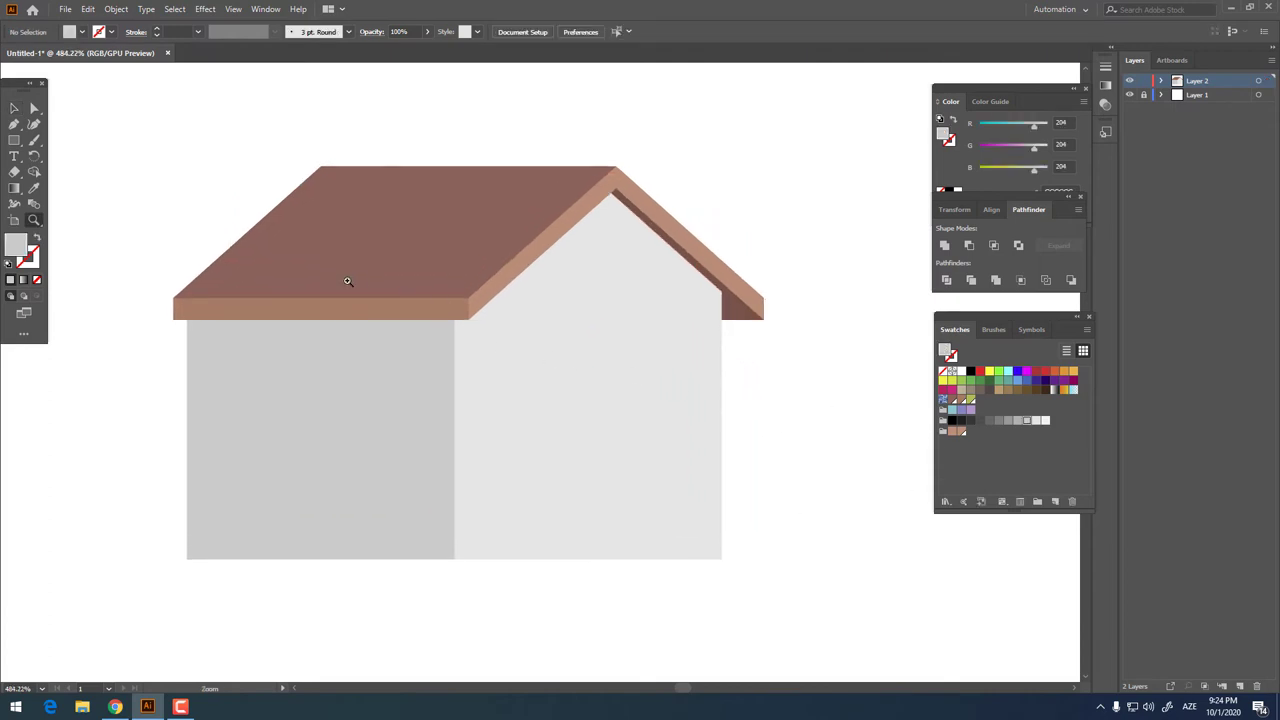
Add a darker grey strip along the left wall's top and a tall door in the roof's brown
{"action": "left_click", "coordinate": [14, 141]}
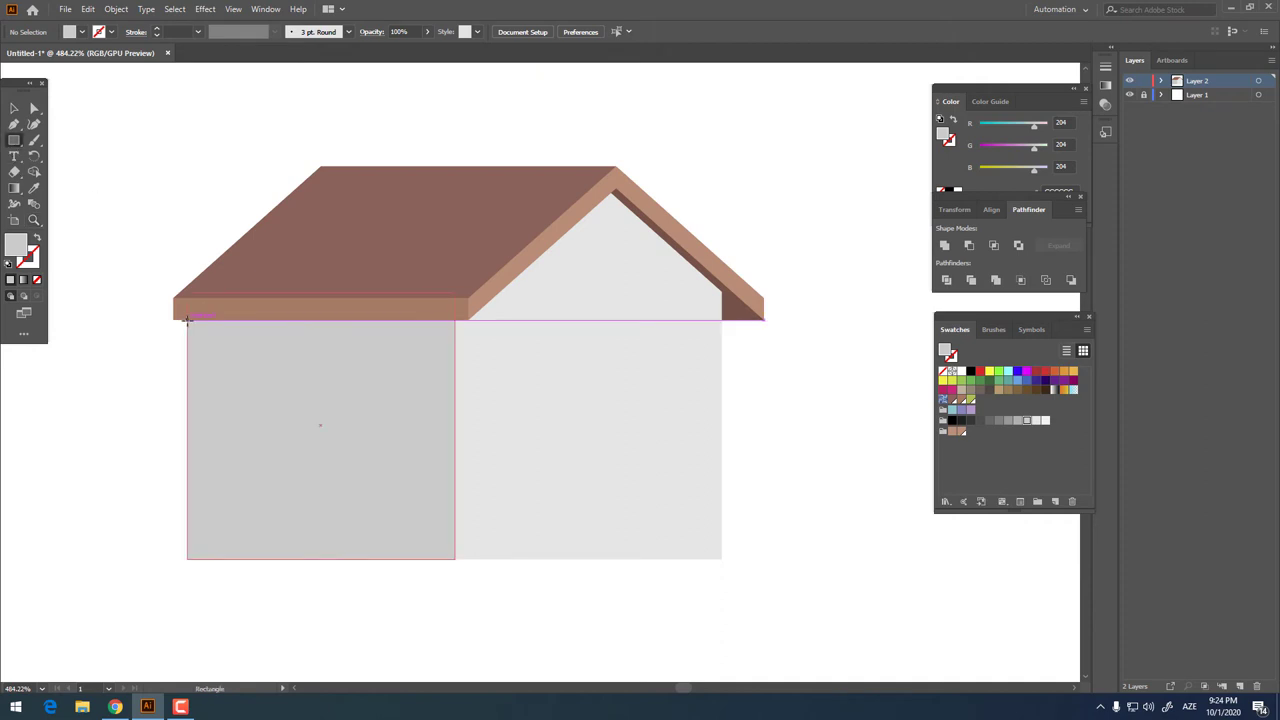
{"action": "mouse_move", "coordinate": [187, 320]}
{"action": "left_mouse_down"}
{"action": "mouse_move", "coordinate": [389, 377]}
{"action": "mouse_move", "coordinate": [455, 347]}
{"action": "left_mouse_up"}
{"action": "left_click", "coordinate": [1018, 421]}
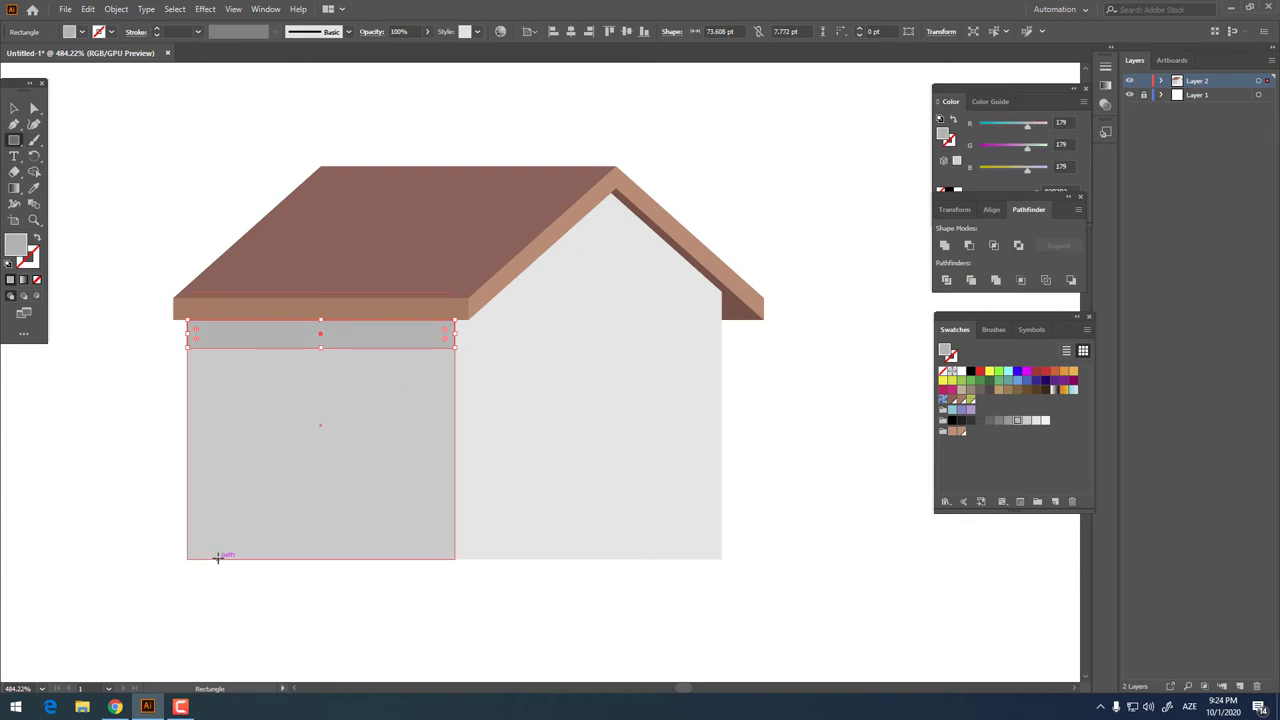
{"action": "left_click_drag", "start_coordinate": [219, 557], "coordinate": [285, 369]}
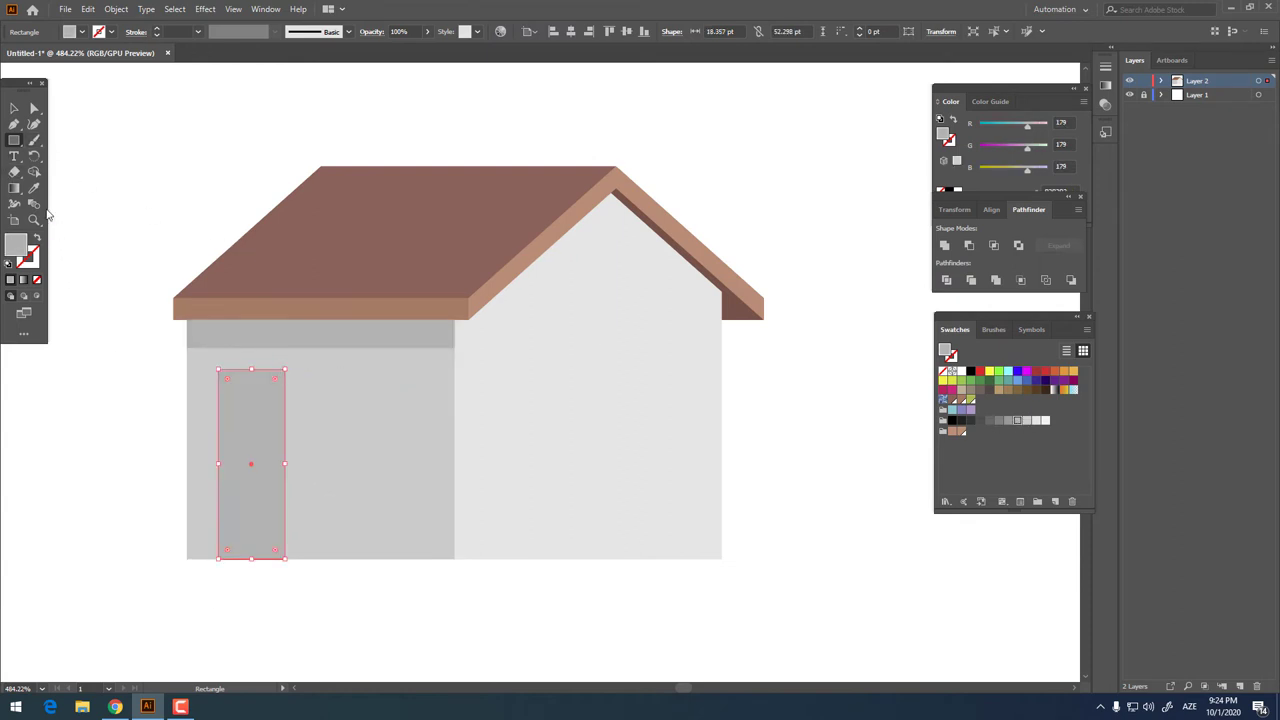
{"action": "left_click", "coordinate": [33, 188]}
{"action": "left_click", "coordinate": [737, 297]}
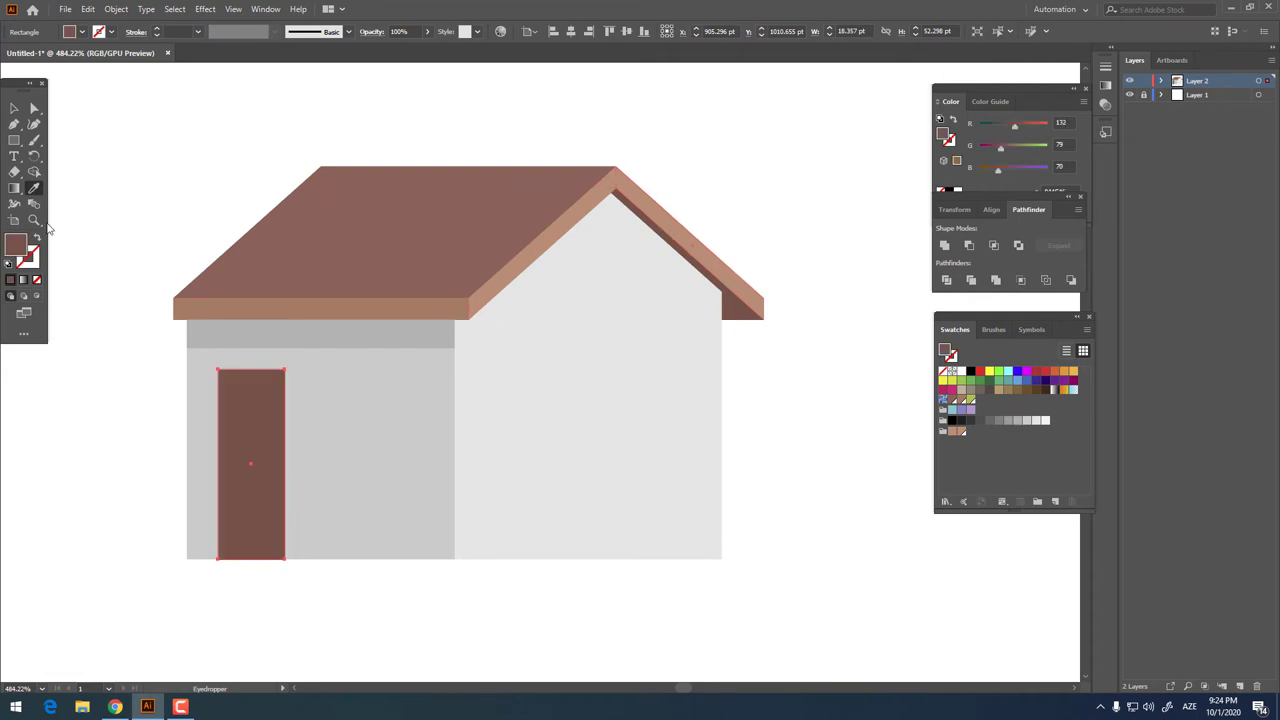
Draw a small window beside the door on the left wall
{"action": "left_click", "coordinate": [14, 141]}
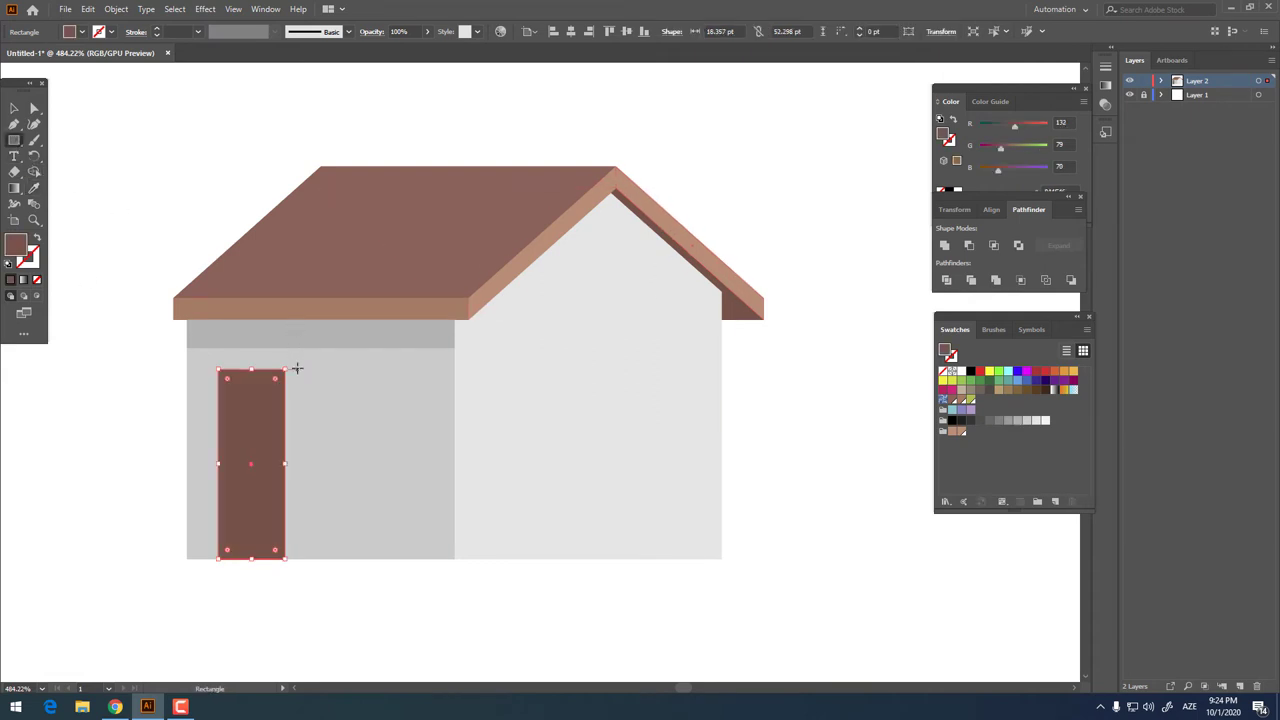
{"action": "left_click_drag", "start_coordinate": [356, 404], "coordinate": [358, 463]}
{"action": "left_click", "coordinate": [14, 108]}
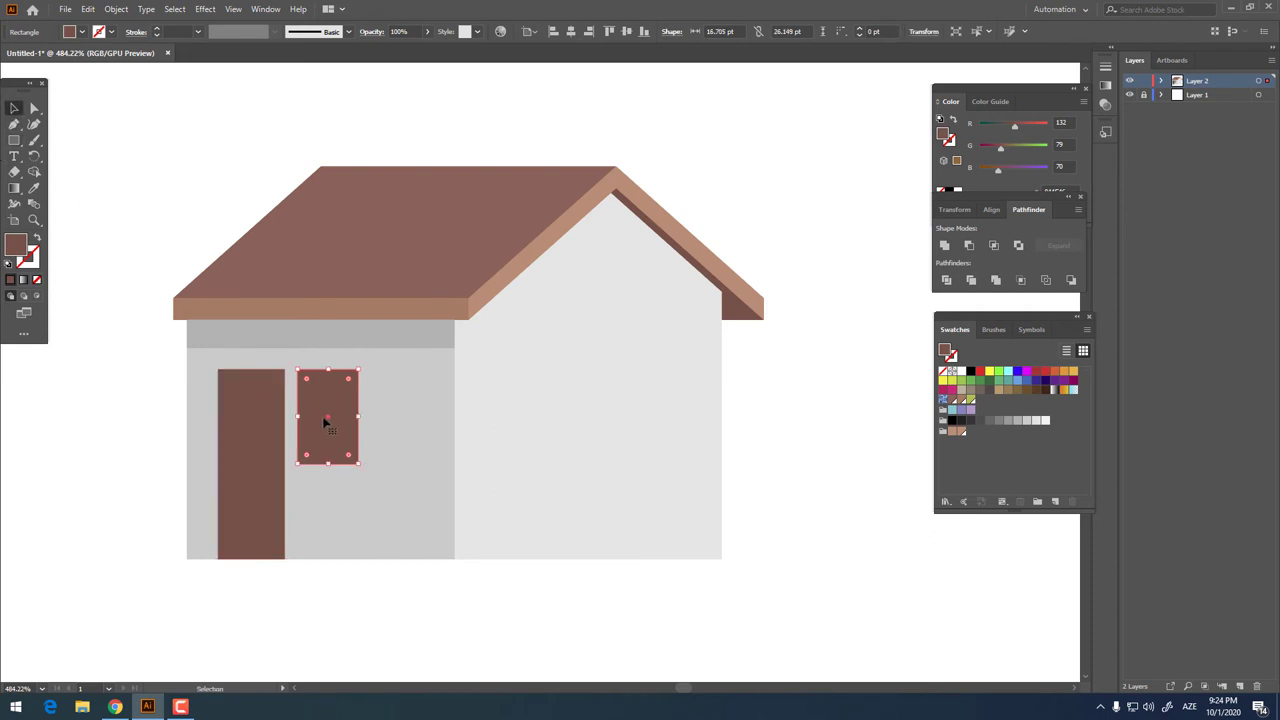
{"action": "left_click_drag", "start_coordinate": [325, 423], "coordinate": [334, 423]}
{"action": "left_click", "coordinate": [371, 608]}
{"action": "left_click", "coordinate": [349, 458]}
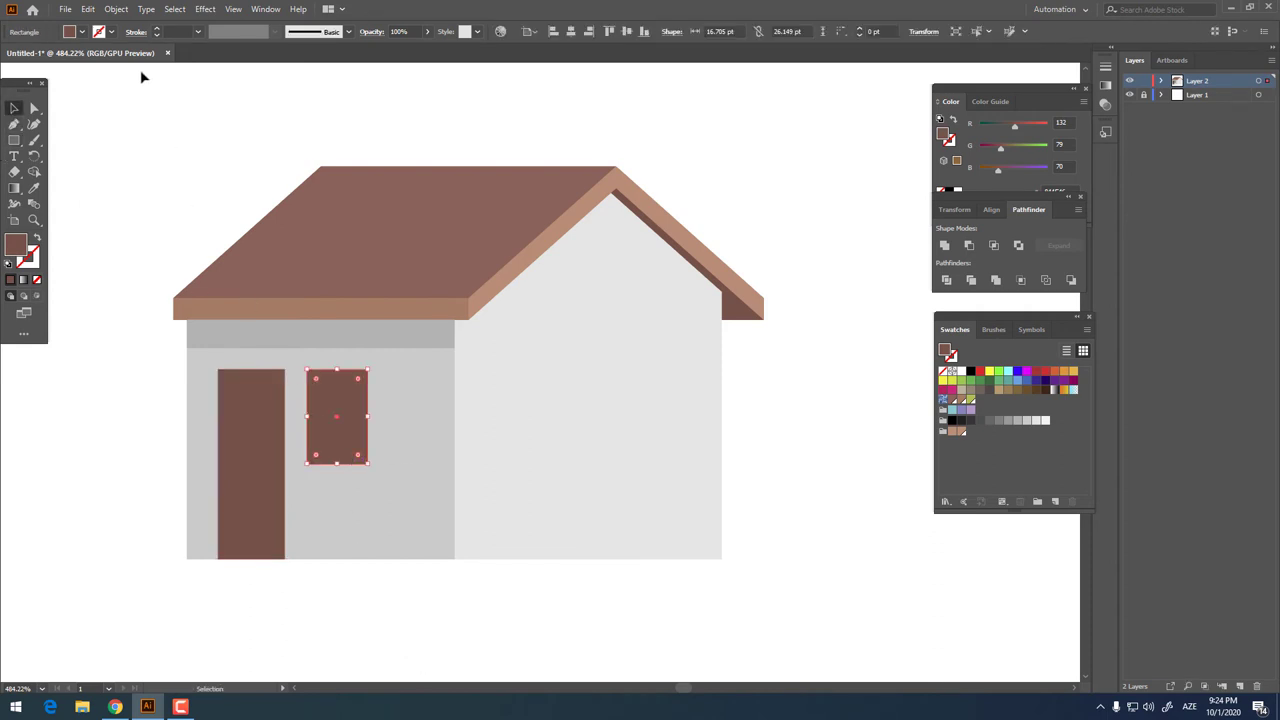
Copy the window onto the right wall and fill it light grey
{"action": "left_click", "coordinate": [87, 9]}
{"action": "left_click", "coordinate": [110, 73]}
{"action": "left_click", "coordinate": [87, 9]}
{"action": "left_click", "coordinate": [124, 102]}
{"action": "left_click_drag", "start_coordinate": [351, 435], "coordinate": [613, 481]}
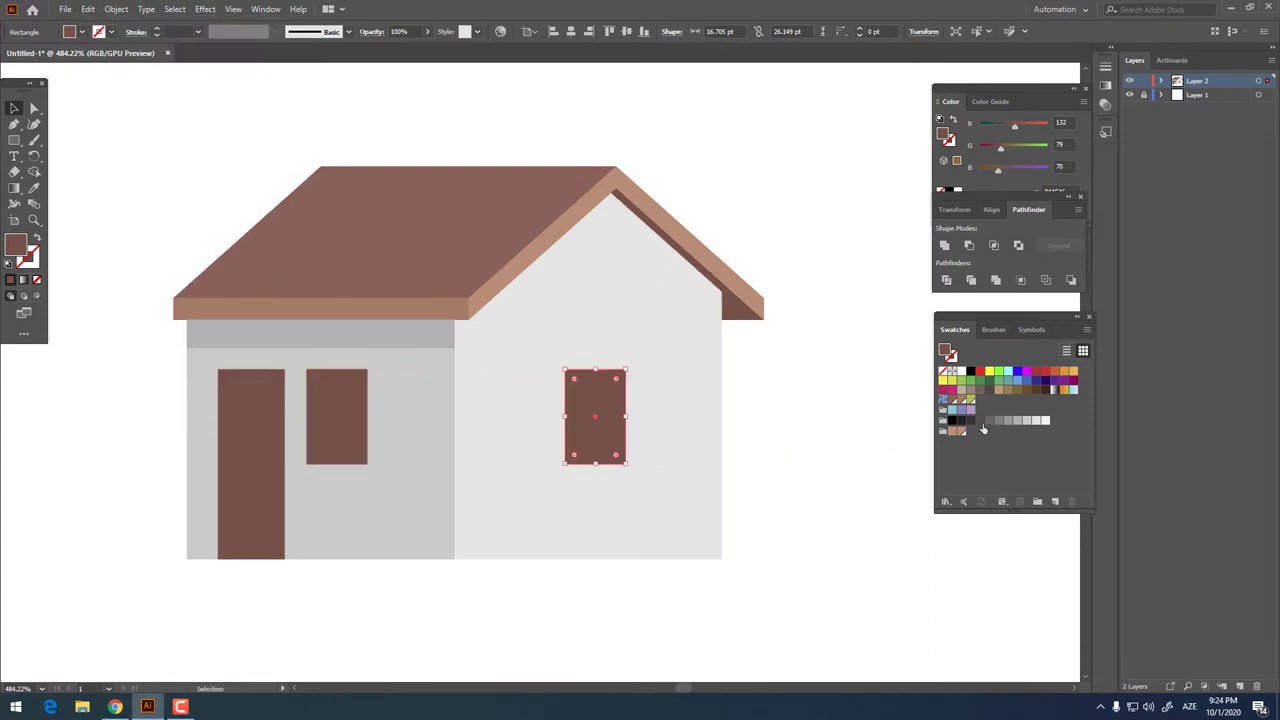
{"action": "left_click", "coordinate": [1019, 425]}
{"action": "left_click", "coordinate": [766, 466]}
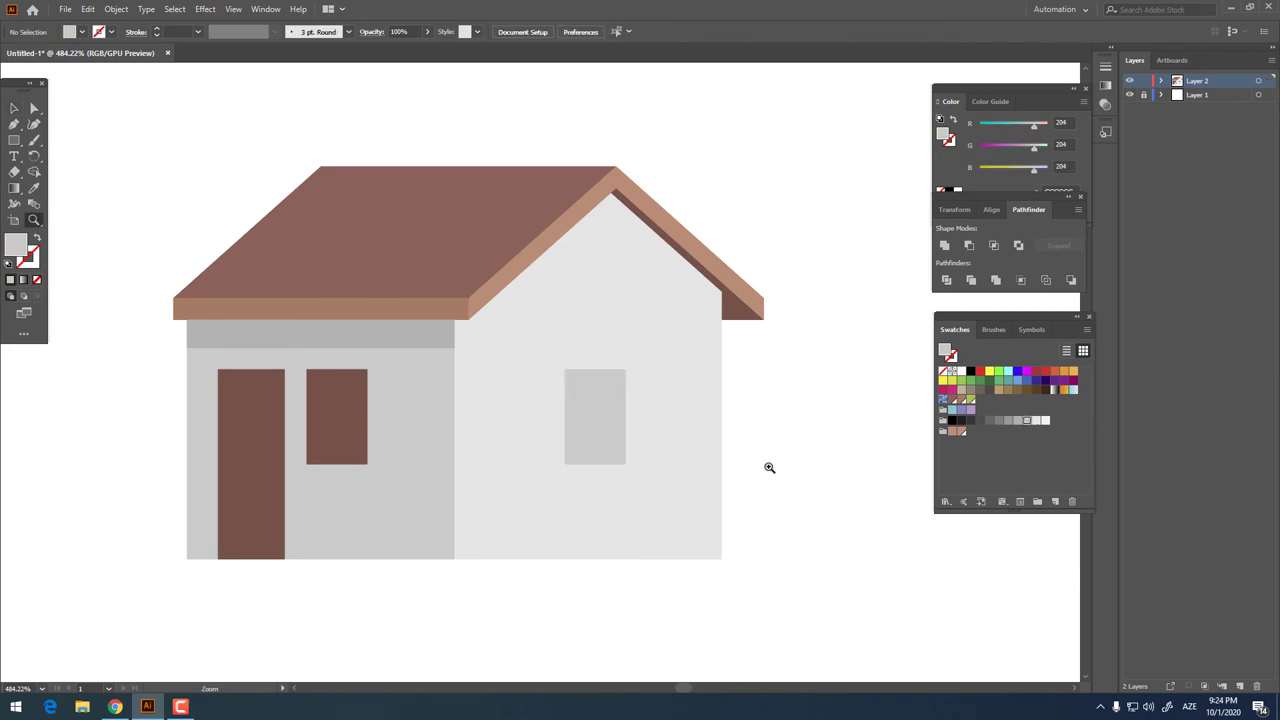
Draw a chimney rectangle above the roof
{"action": "key", "text": "z"}
{"action": "mouse_move", "coordinate": [766, 466]}
{"action": "left_mouse_down"}
{"action": "mouse_move", "coordinate": [503, 470]}
{"action": "mouse_move", "coordinate": [423, 440]}
{"action": "left_mouse_up"}
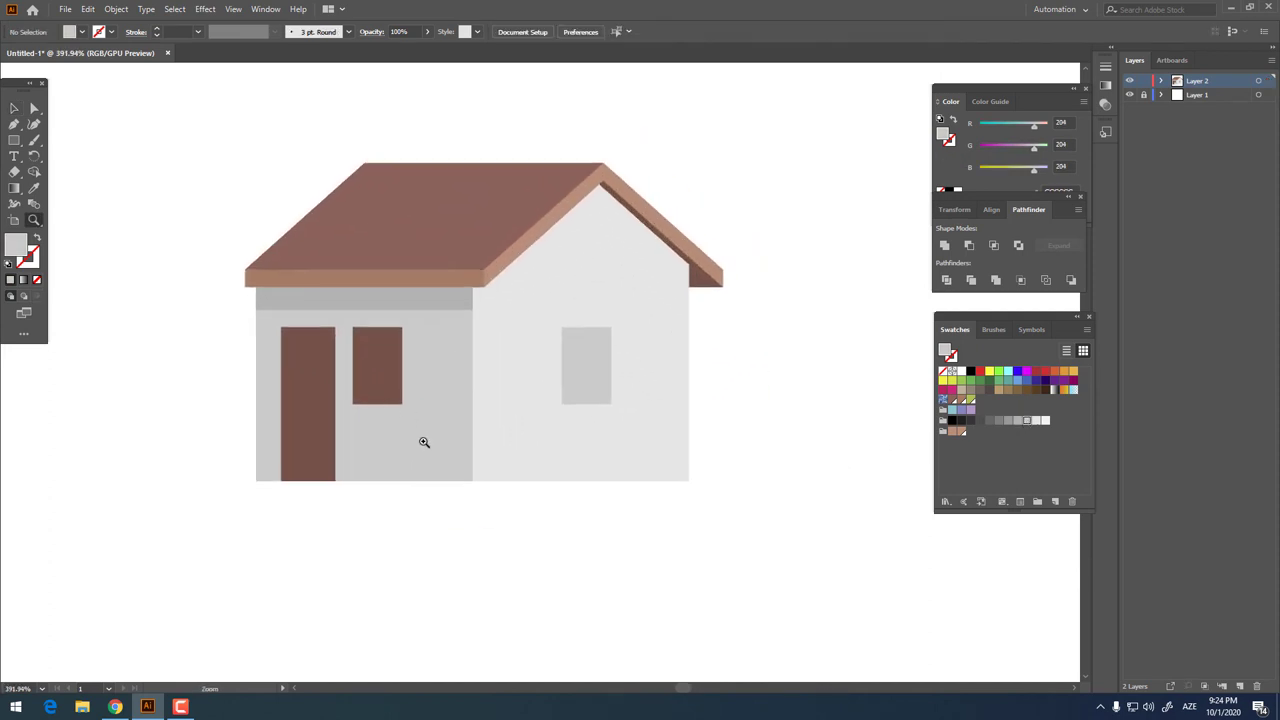
{"action": "key", "text": "z"}
{"action": "left_click_drag", "start_coordinate": [537, 400], "coordinate": [402, 425]}
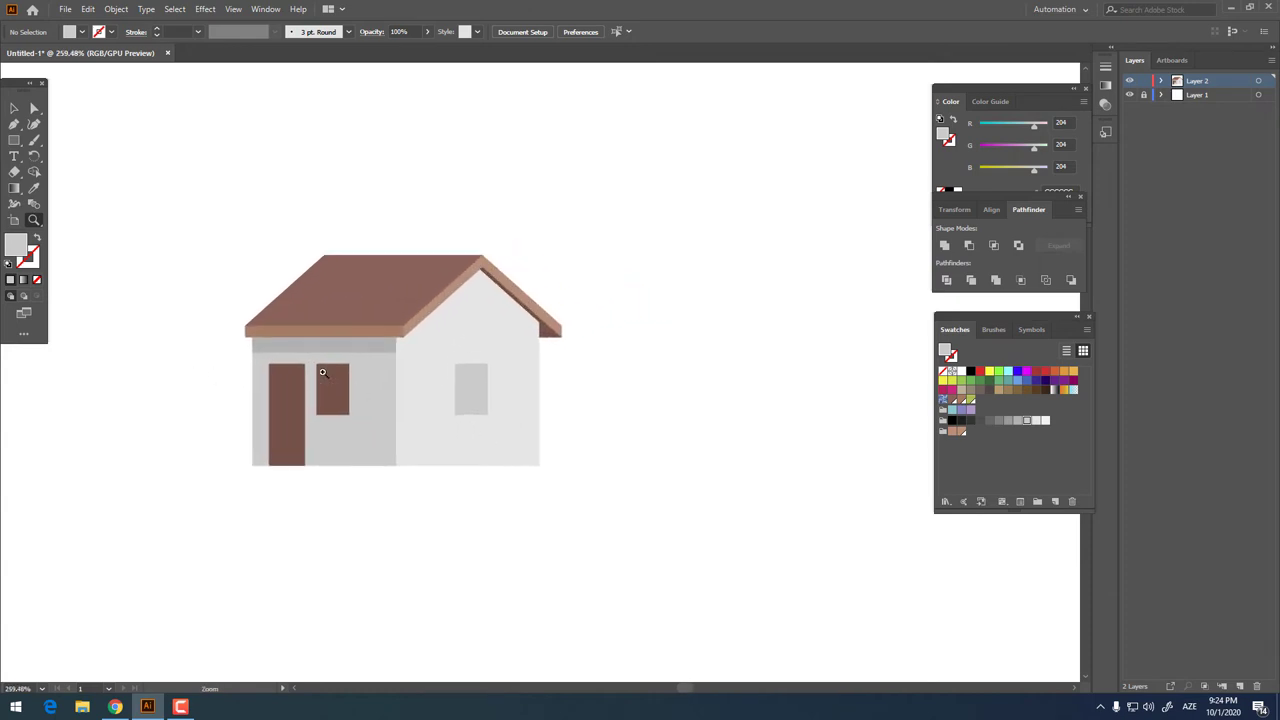
{"action": "left_click_drag", "start_coordinate": [402, 425], "coordinate": [371, 380]}
{"action": "key", "text": "m"}
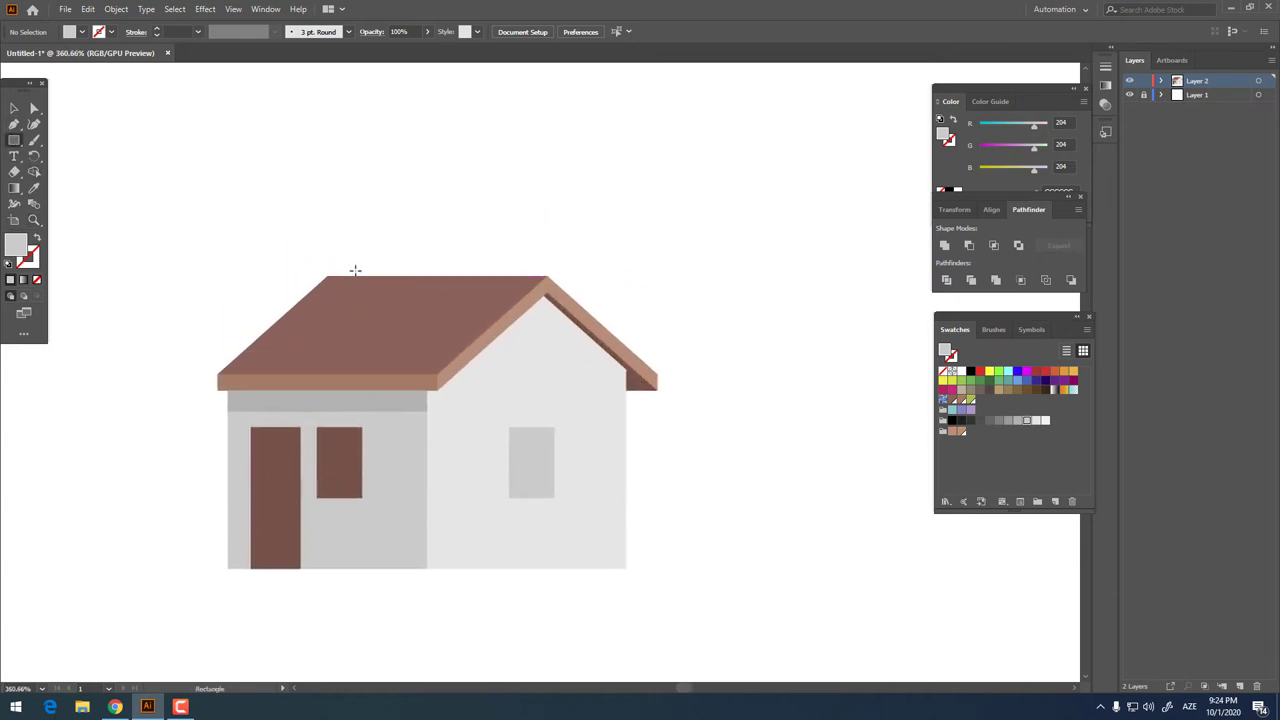
{"action": "left_click_drag", "start_coordinate": [354, 274], "coordinate": [413, 235]}
{"action": "scroll", "coordinate": [390, 225], "scroll_direction": "up", "scroll_amount": 3}
Fill the chimney rectangle with a muted brown chosen in the Color Picker
{"action": "left_click", "coordinate": [14, 108]}
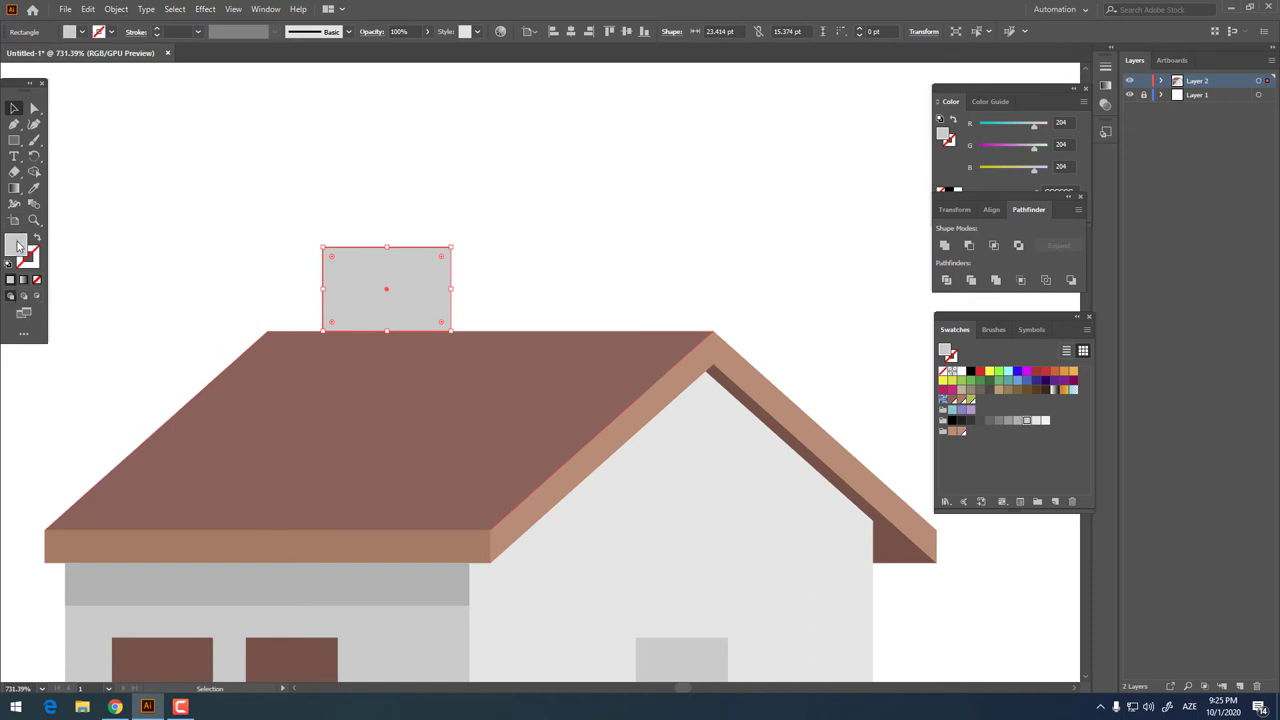
{"action": "left_click", "coordinate": [955, 401]}
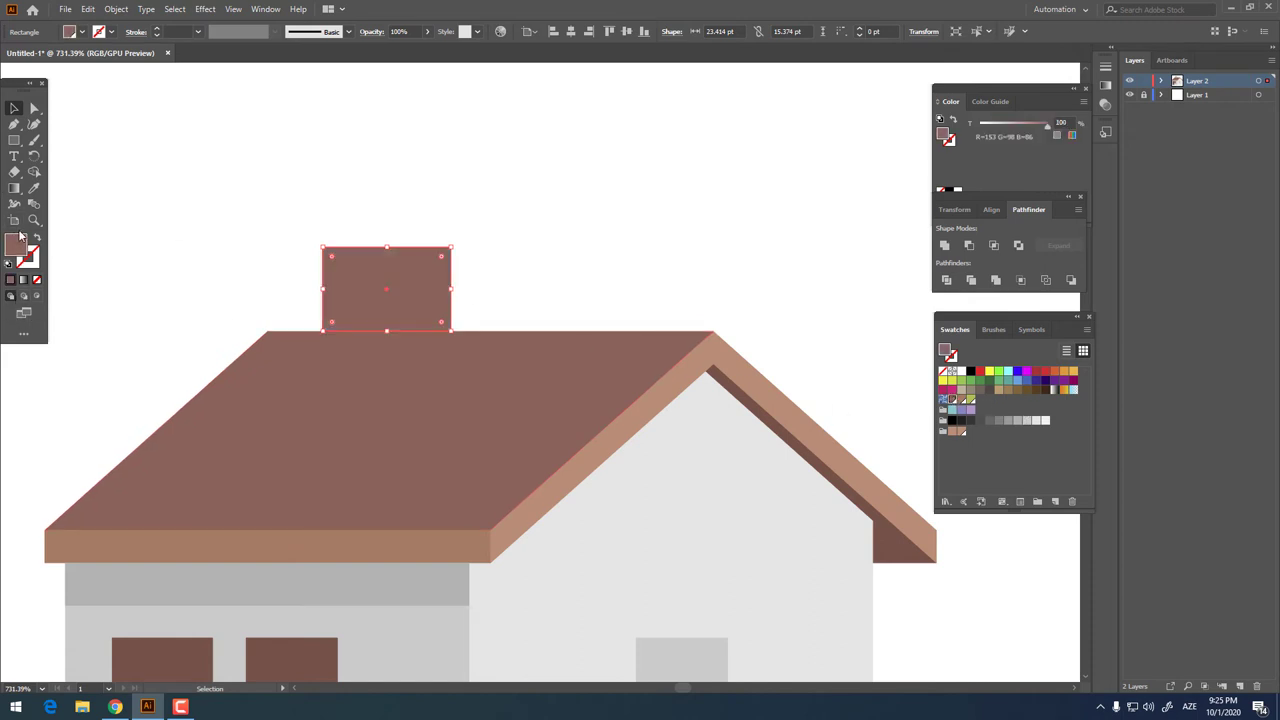
{"action": "double_click", "coordinate": [15, 243]}
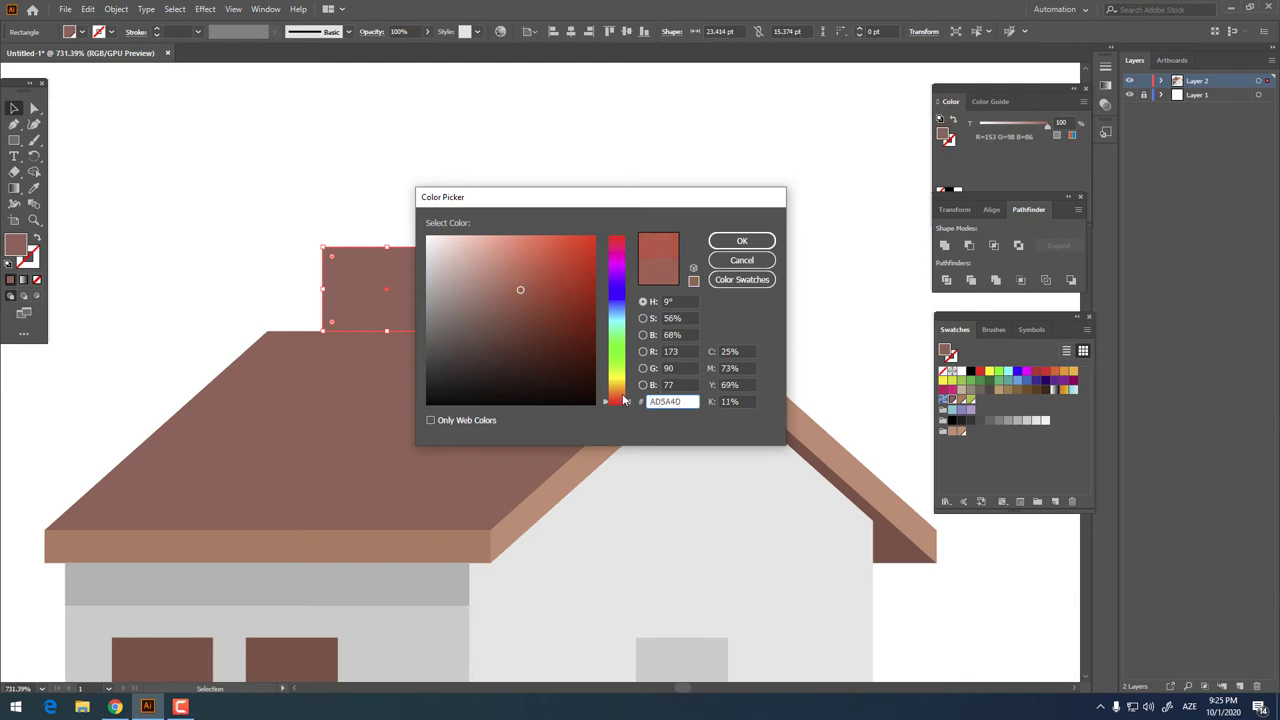
{"action": "left_click_drag", "start_coordinate": [624, 398], "coordinate": [622, 402]}
{"action": "left_click", "coordinate": [513, 302]}
{"action": "left_click", "coordinate": [731, 238]}
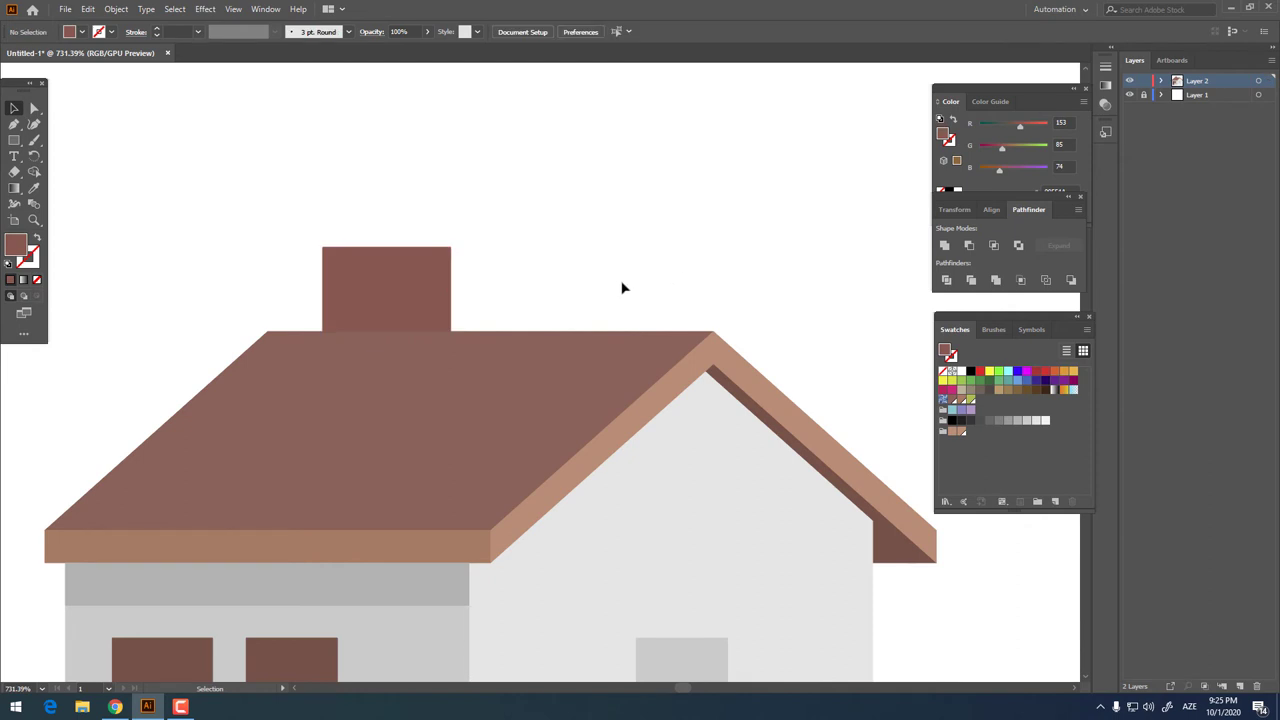
Copy the chimney, paste it in front, and give the copy a darker brown fill
{"action": "left_click", "coordinate": [88, 9]}
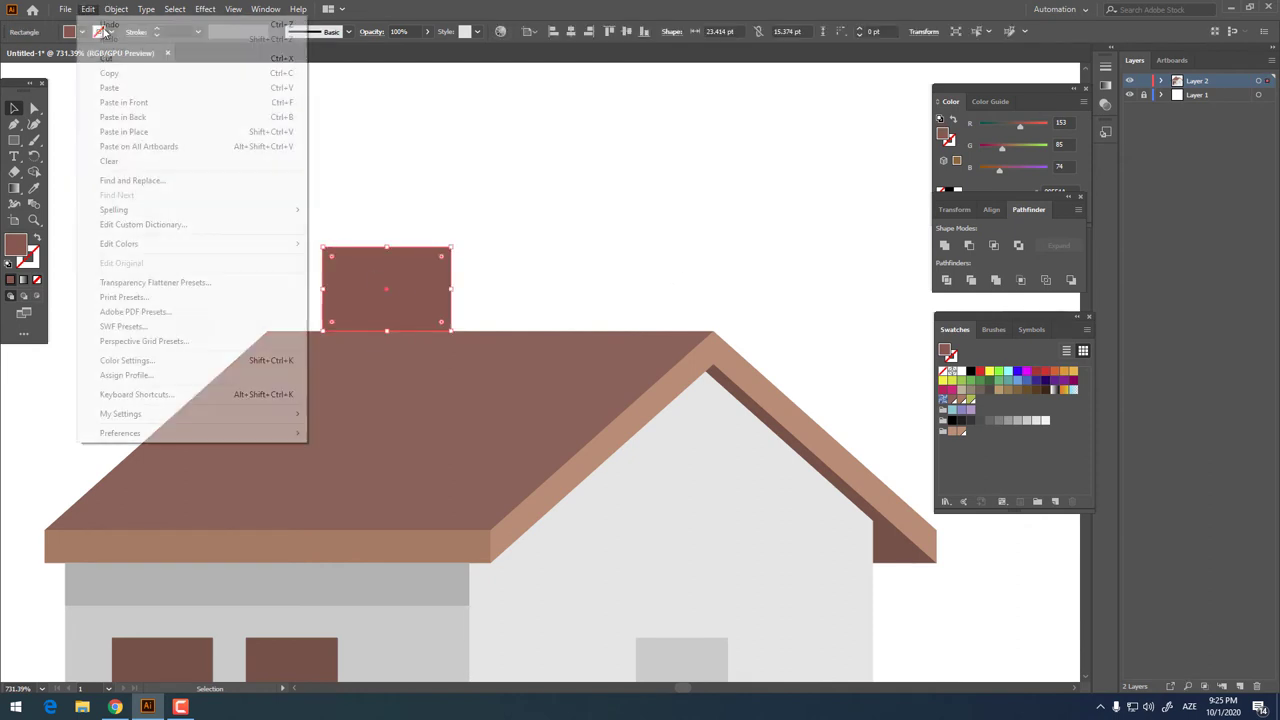
{"action": "left_click", "coordinate": [140, 73]}
{"action": "left_click", "coordinate": [88, 9]}
{"action": "left_click", "coordinate": [124, 102]}
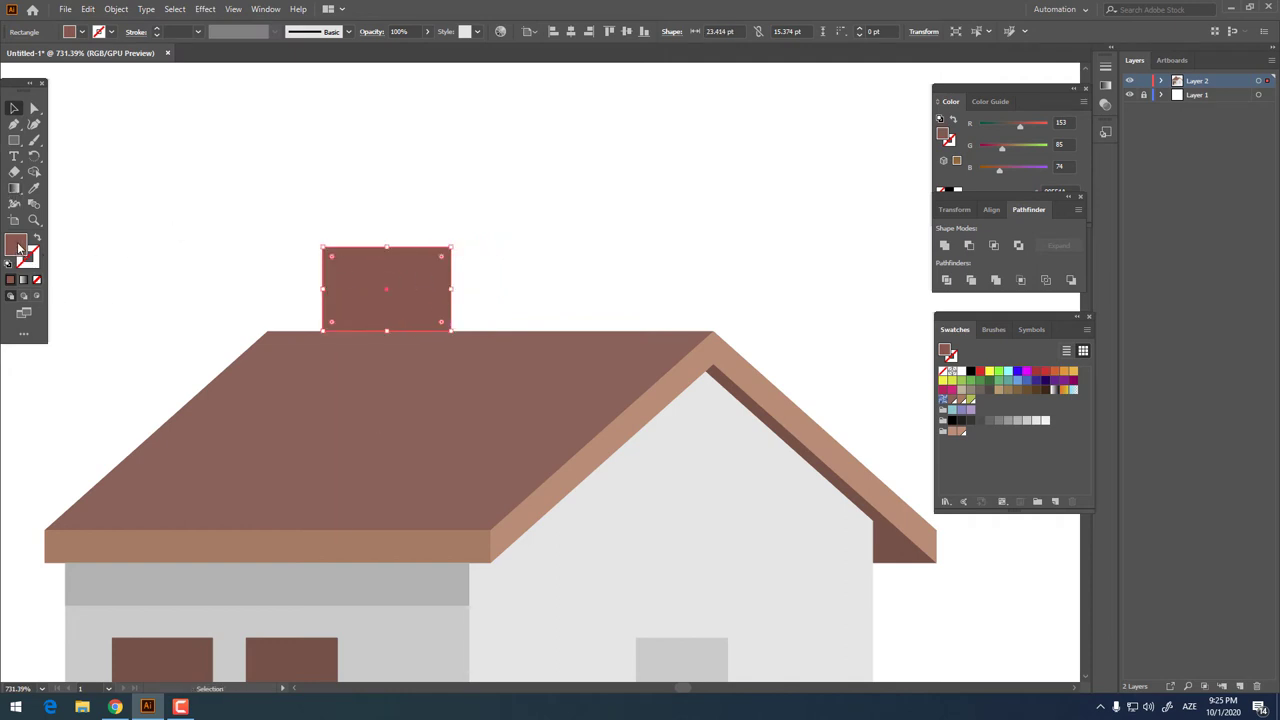
{"action": "double_click", "coordinate": [17, 247]}
{"action": "left_click", "coordinate": [522, 314]}
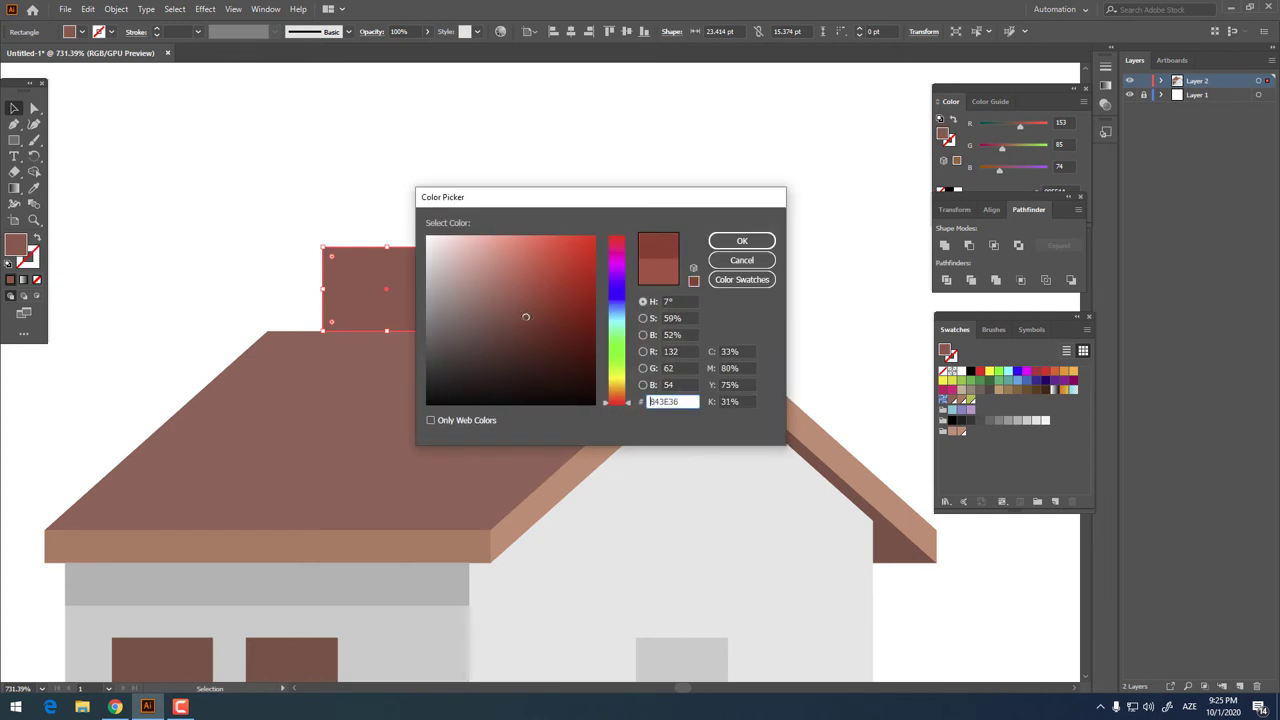
{"action": "left_click", "coordinate": [742, 241]}
Group the two brown chimney halves together
{"action": "key", "text": "ctrl+0"}
{"action": "left_click_drag", "start_coordinate": [495, 285], "coordinate": [698, 319]}
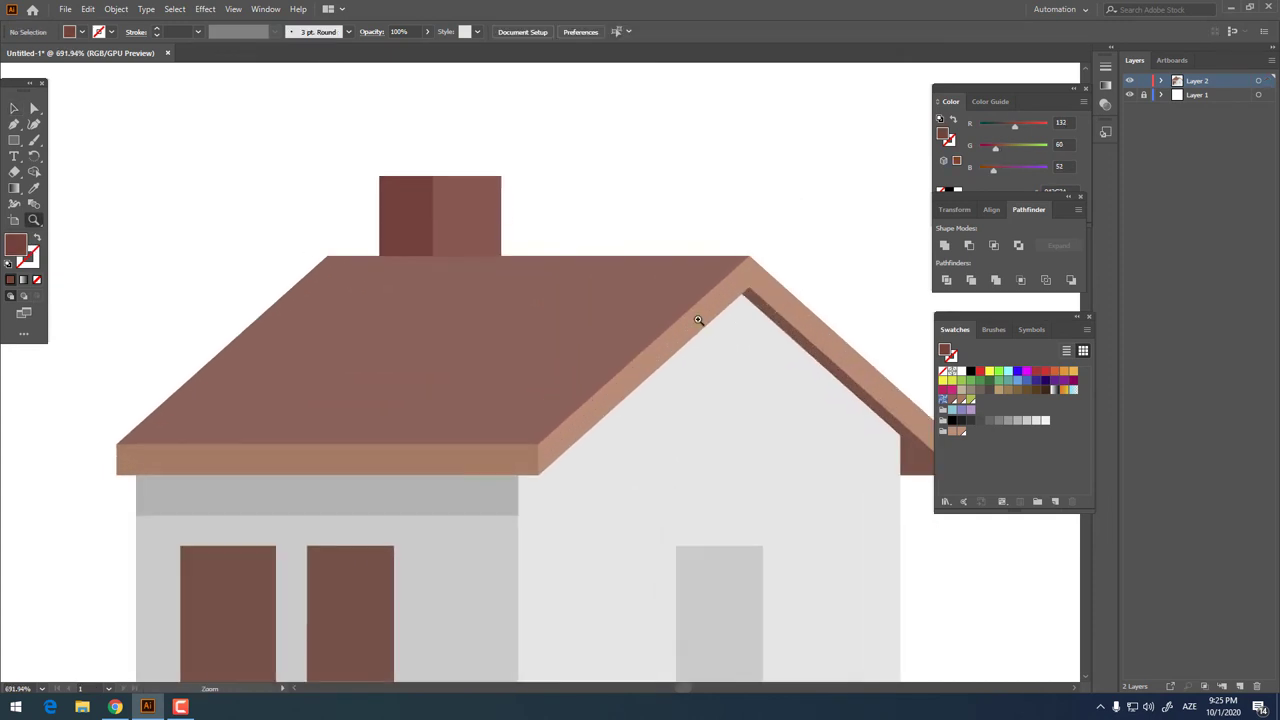
{"action": "left_click", "coordinate": [14, 107]}
{"action": "left_click", "coordinate": [474, 203]}
{"action": "left_click", "coordinate": [405, 215], "text": "shift"}
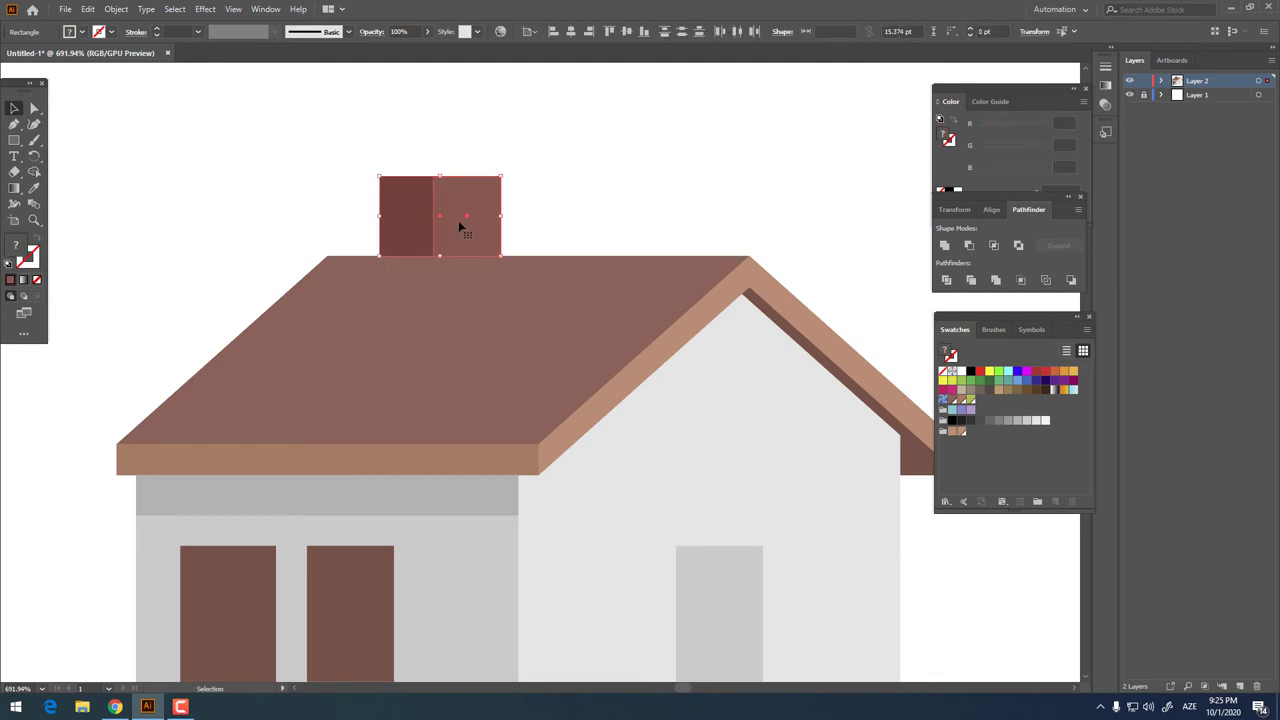
{"action": "right_click", "coordinate": [459, 222]}
{"action": "left_click", "coordinate": [493, 302]}
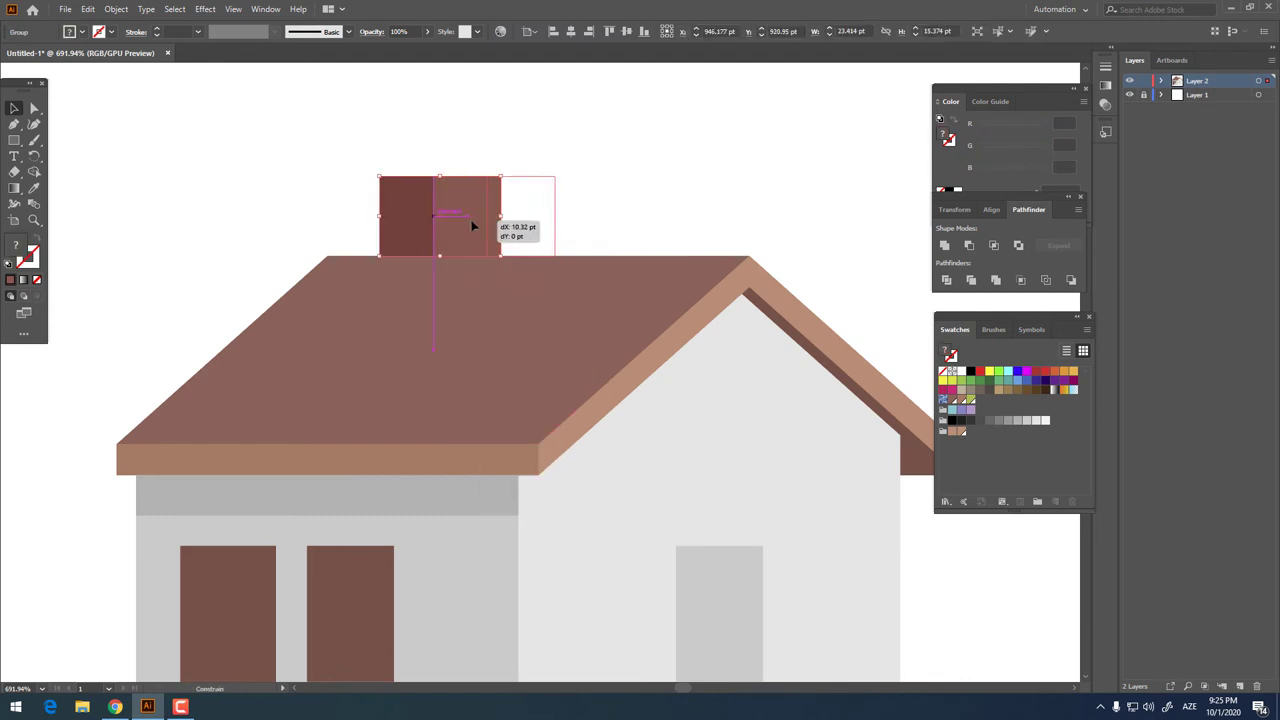
Move the chimney group right along the roof and check its placement
{"action": "left_click_drag", "start_coordinate": [473, 224], "coordinate": [527, 226]}
{"action": "key", "text": "ctrl+shift+a"}
{"action": "key", "text": "z"}
{"action": "left_click", "coordinate": [527, 226], "text": "alt"}
{"action": "left_click_drag", "start_coordinate": [310, 208], "coordinate": [687, 425]}
{"action": "left_click", "coordinate": [14, 107]}
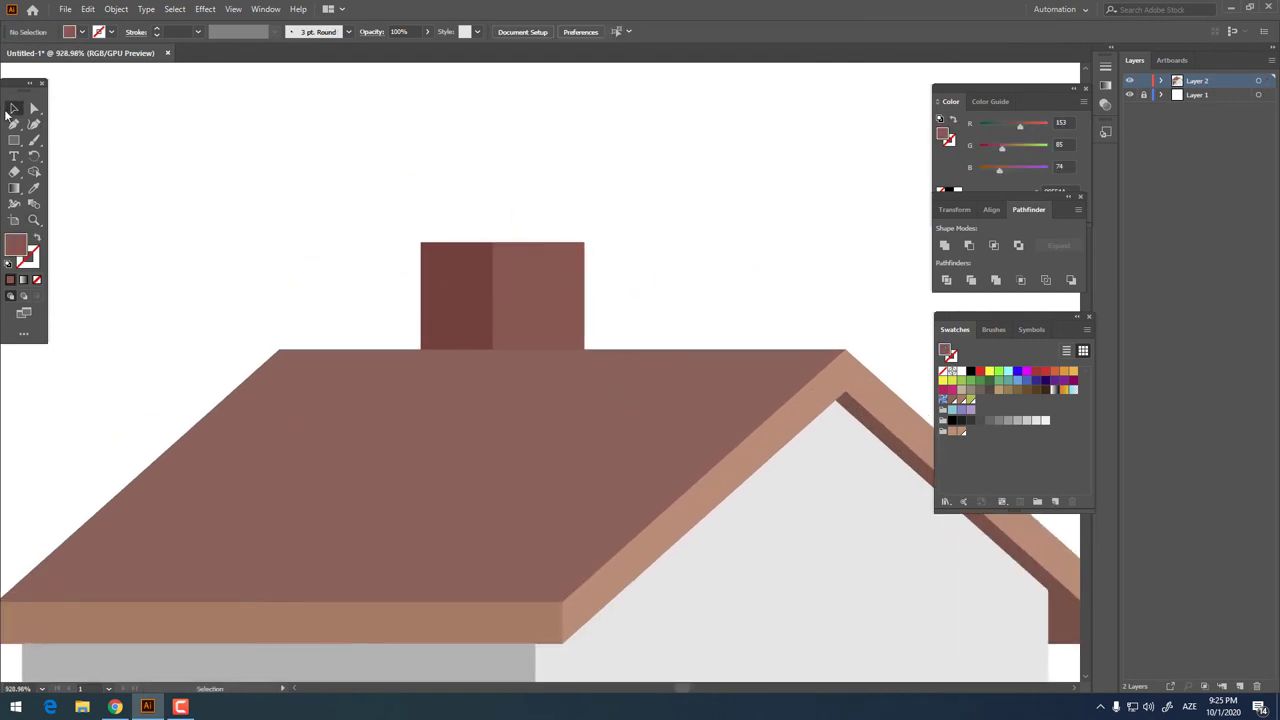
{"action": "left_click", "coordinate": [573, 254]}
{"action": "key", "text": "ctrl+shift+a"}
{"action": "key", "text": "z"}
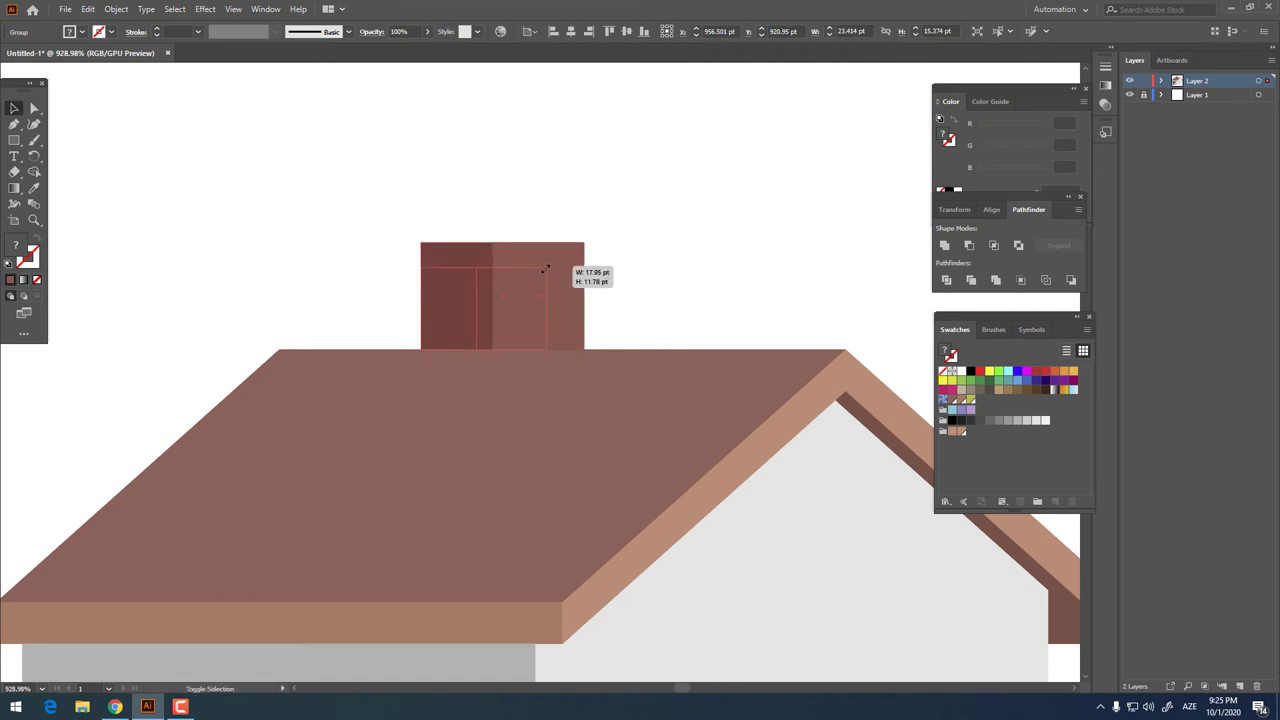
{"action": "left_click_drag", "start_coordinate": [577, 271], "coordinate": [343, 234]}
{"action": "mouse_move", "coordinate": [566, 353]}
{"action": "left_mouse_down"}
{"action": "mouse_move", "coordinate": [357, 334]}
{"action": "mouse_move", "coordinate": [436, 333]}
{"action": "left_mouse_up"}
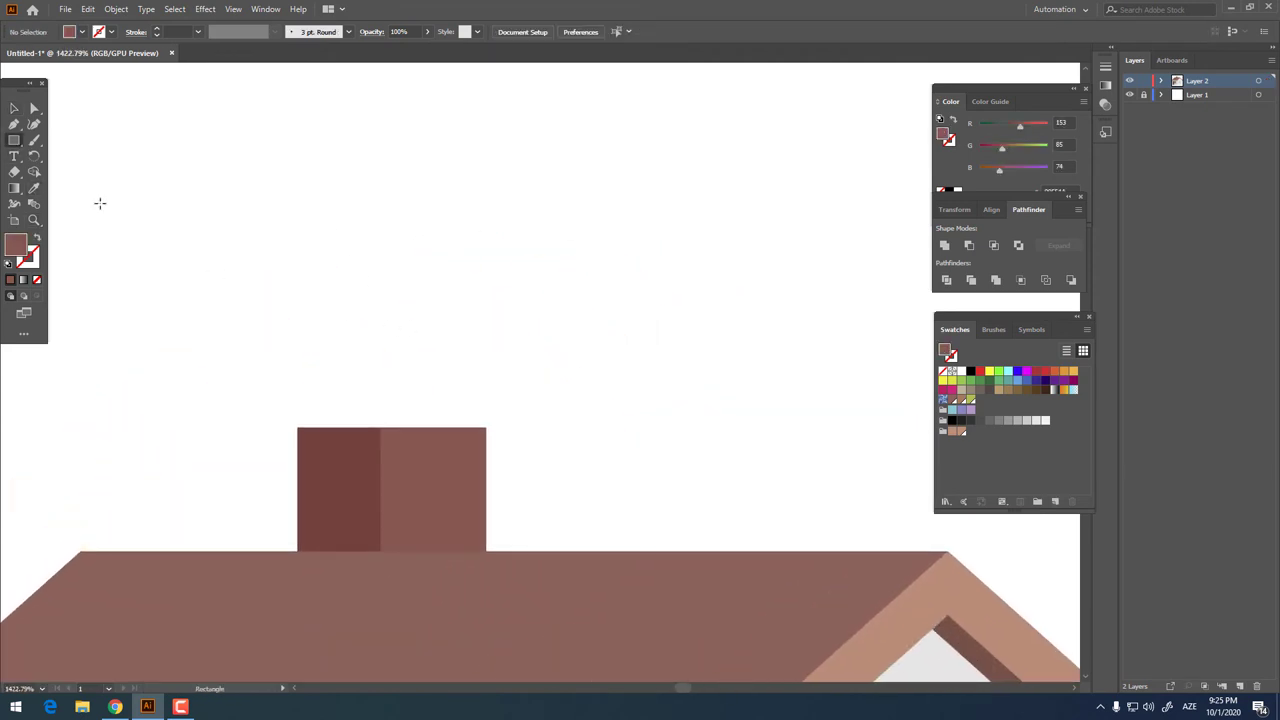
Draw a rectangle on top of the chimney and fill it darker grey
{"action": "left_click_drag", "start_coordinate": [348, 428], "coordinate": [433, 337]}
{"action": "left_click", "coordinate": [1040, 421]}
{"action": "scroll", "coordinate": [474, 340], "scroll_direction": "up", "scroll_amount": 1}
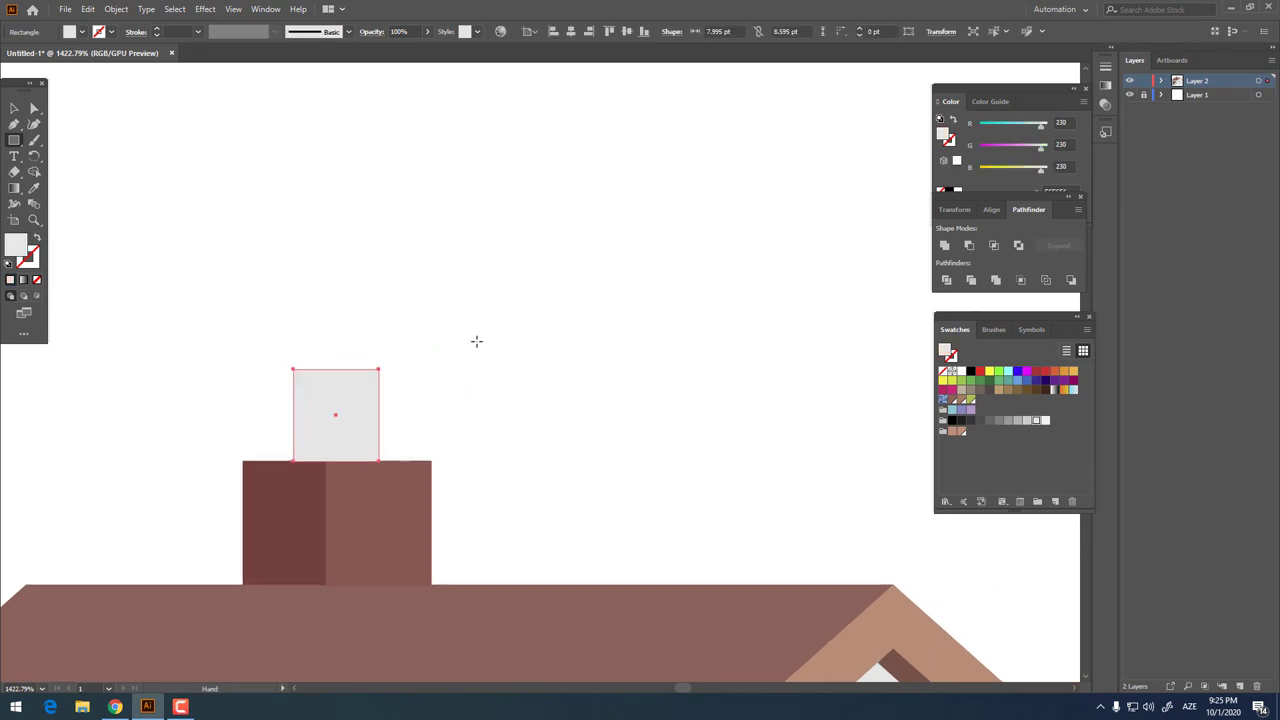
{"action": "scroll", "coordinate": [420, 411], "scroll_direction": "up", "scroll_amount": 1}
{"action": "key", "text": "v"}
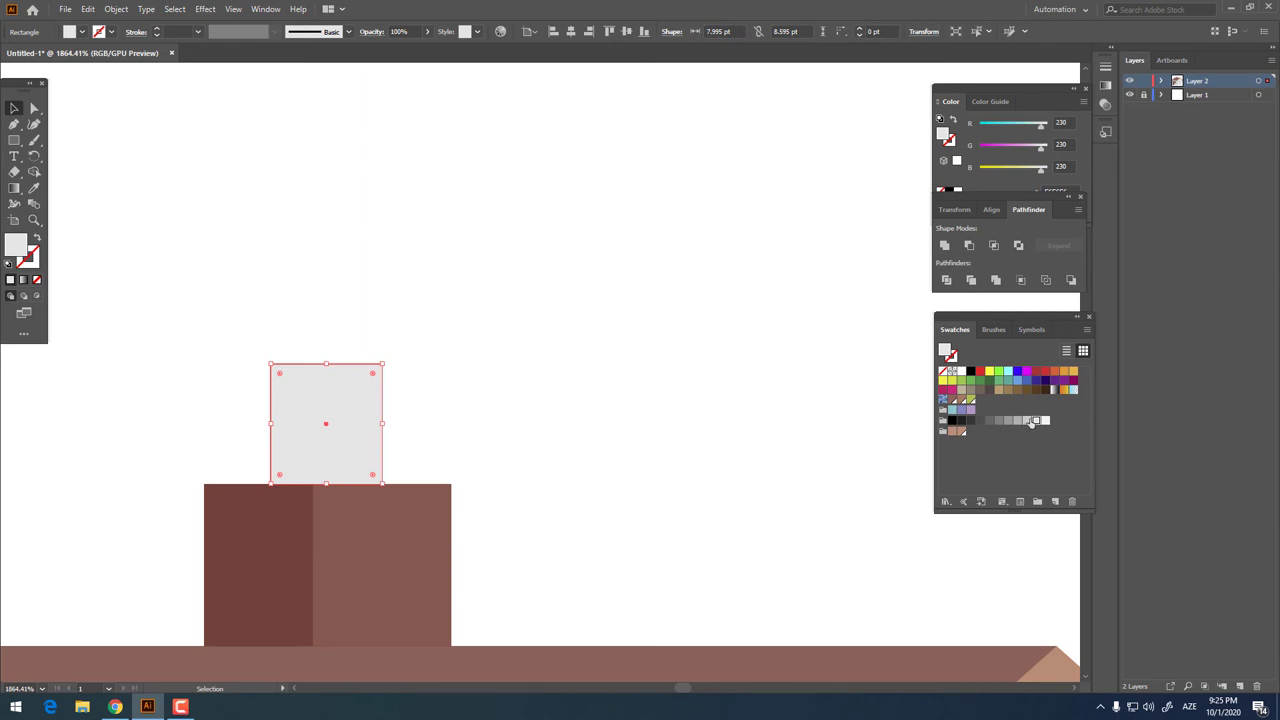
{"action": "left_click", "coordinate": [1031, 421]}
{"action": "left_click", "coordinate": [368, 332]}
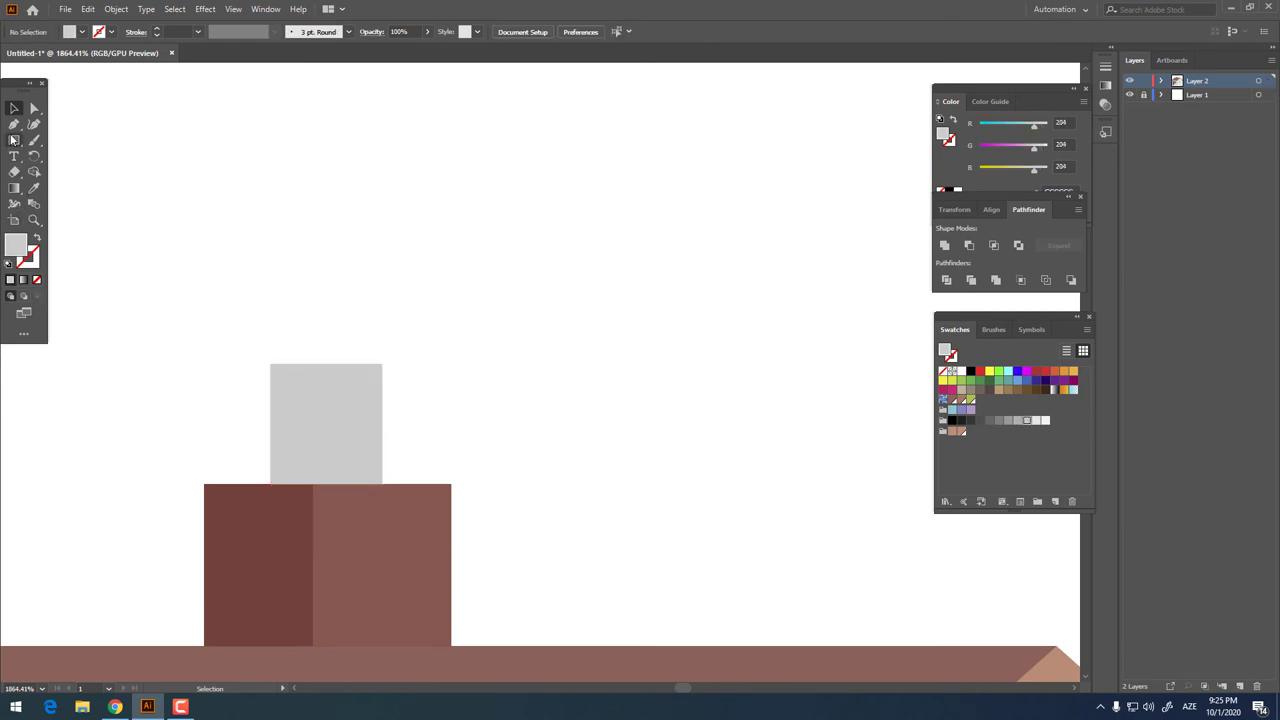
Draw a circle on the grey column's top edge to round it off
{"action": "left_click_drag", "start_coordinate": [14, 140], "coordinate": [55, 157]}
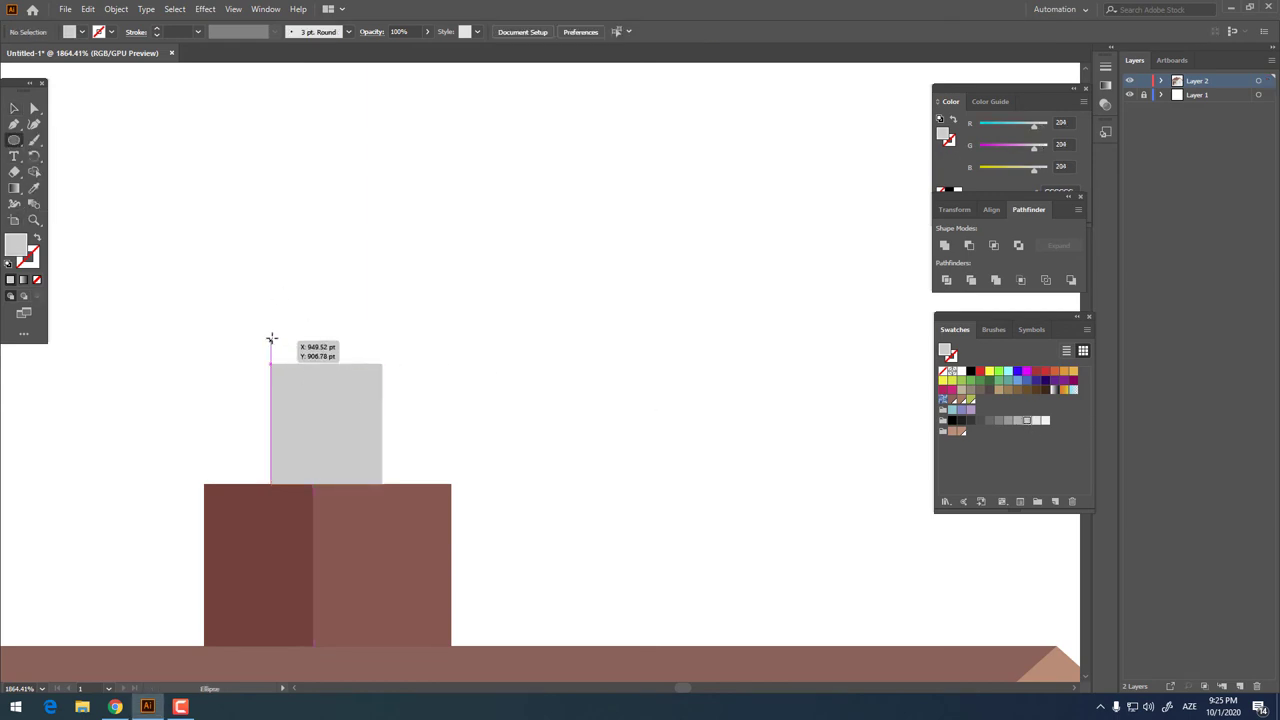
{"action": "left_click_drag", "start_coordinate": [328, 364], "coordinate": [386, 402]}
{"action": "key", "text": "z"}
{"action": "left_click_drag", "start_coordinate": [440, 363], "coordinate": [421, 409]}
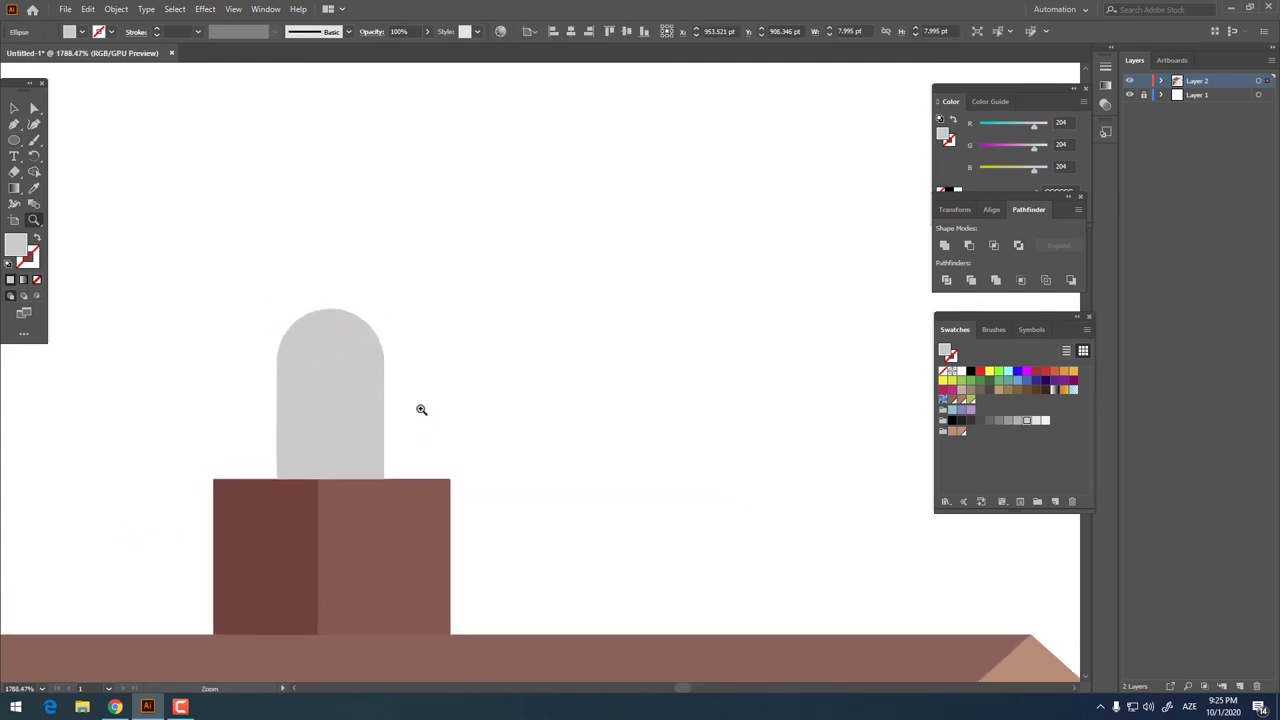
Draw a large grey smoke circle just above the column
{"action": "key", "text": "l"}
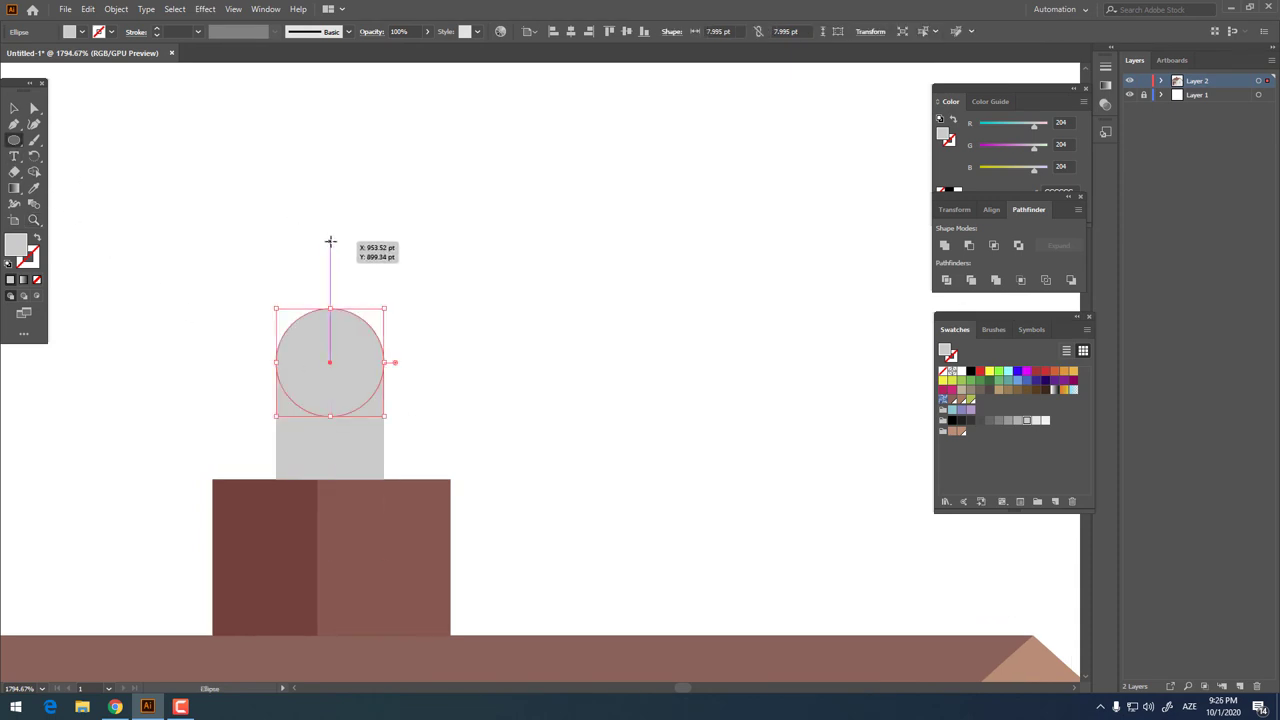
{"action": "mouse_move", "coordinate": [330, 241]}
{"action": "left_mouse_down"}
{"action": "mouse_move", "coordinate": [509, 373]}
{"action": "mouse_move", "coordinate": [417, 358]}
{"action": "left_mouse_up"}
{"action": "left_click", "coordinate": [14, 108]}
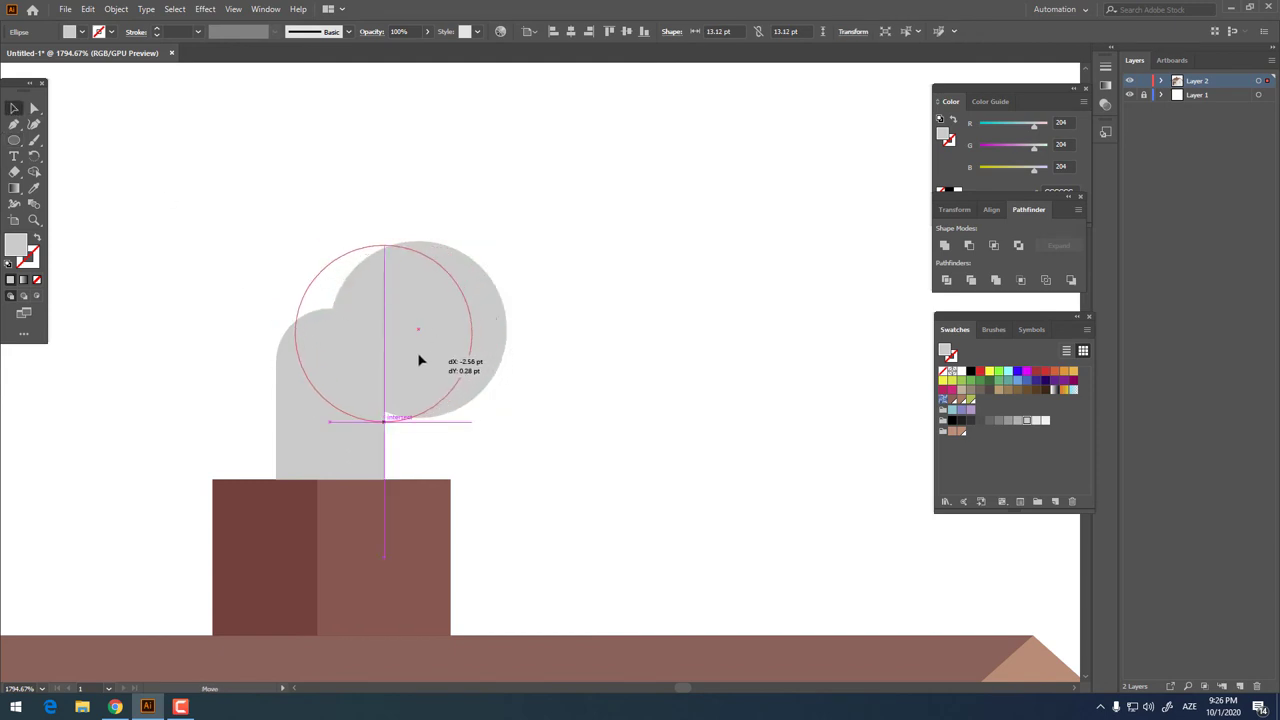
{"action": "left_click", "coordinate": [562, 340]}
{"action": "left_click_drag", "start_coordinate": [562, 340], "coordinate": [580, 389]}
{"action": "left_click", "coordinate": [429, 387]}
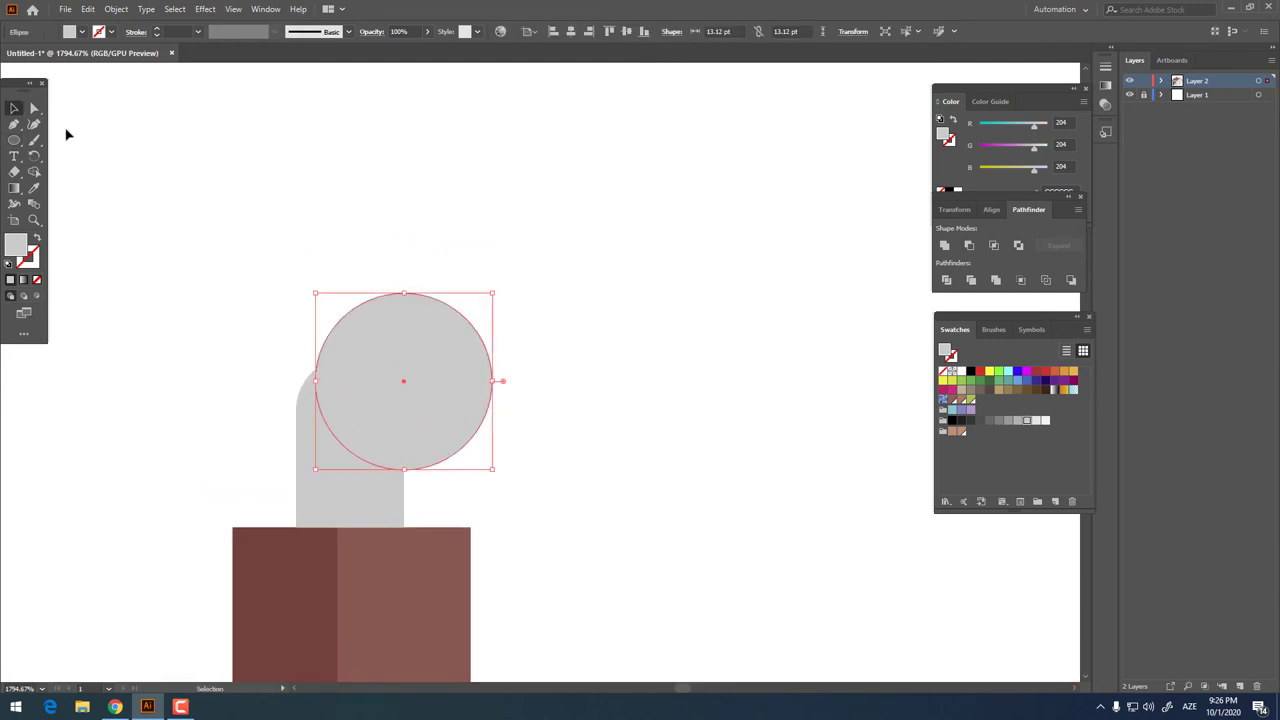
Add medium and small smoke puffs stepping up and to the right
{"action": "key", "text": "l"}
{"action": "left_click_drag", "start_coordinate": [404, 233], "coordinate": [527, 325]}
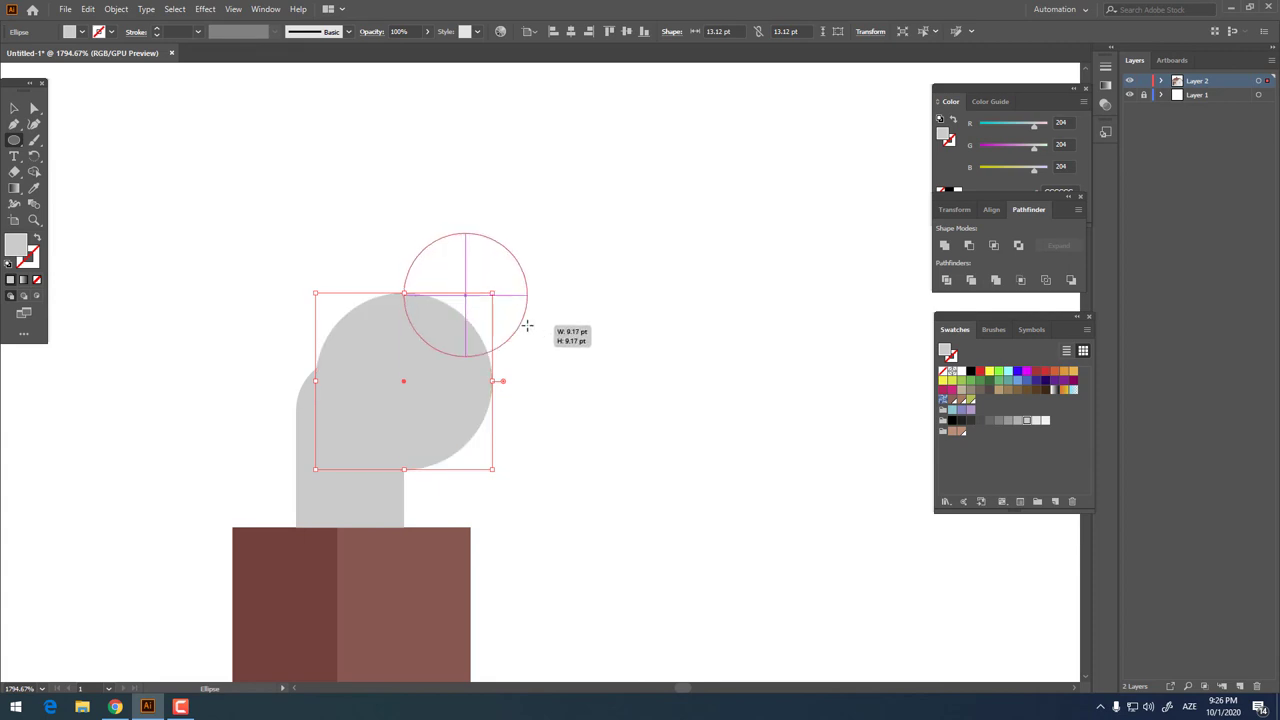
{"action": "key", "text": "v"}
{"action": "mouse_move", "coordinate": [455, 285]}
{"action": "left_mouse_down"}
{"action": "mouse_move", "coordinate": [434, 287]}
{"action": "mouse_move", "coordinate": [455, 283]}
{"action": "left_mouse_up"}
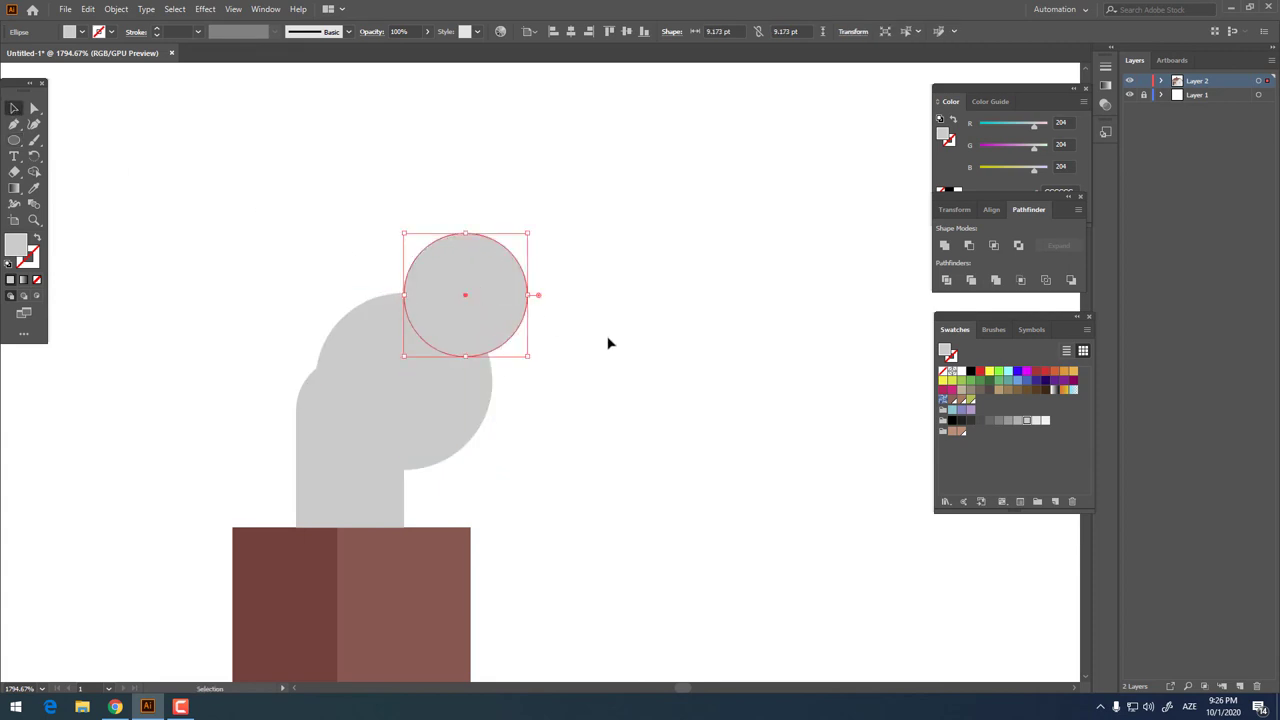
{"action": "left_click", "coordinate": [608, 343]}
{"action": "left_click", "coordinate": [14, 140]}
{"action": "left_click_drag", "start_coordinate": [398, 197], "coordinate": [471, 268]}
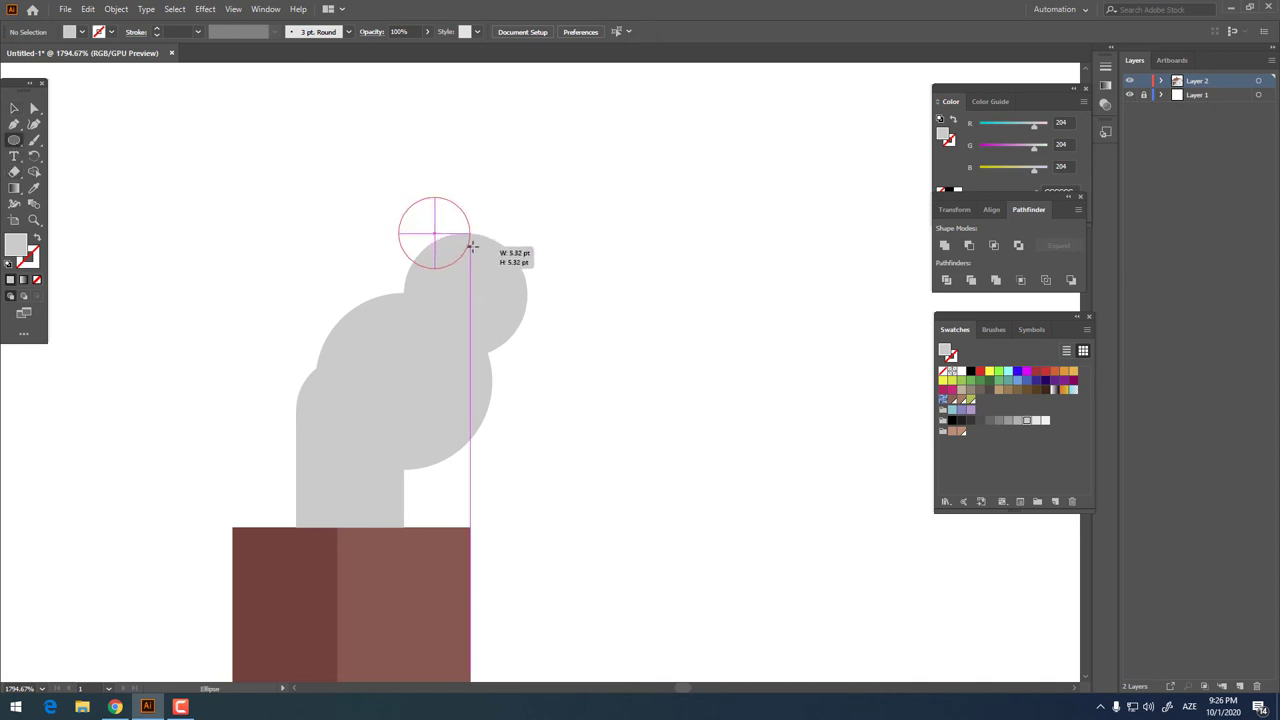
{"action": "left_click_drag", "start_coordinate": [394, 163], "coordinate": [427, 195]}
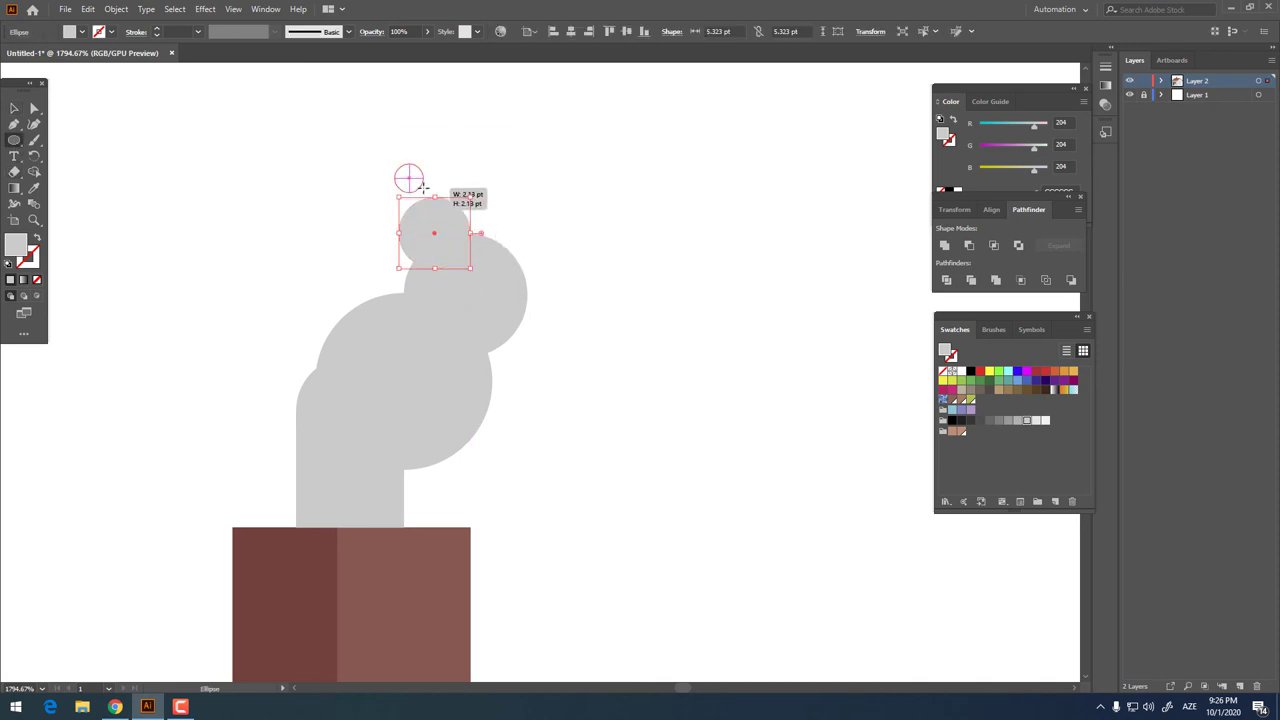
Merge the smoke column and all smoke circles into one shape
{"action": "left_click_drag", "start_coordinate": [386, 140], "coordinate": [326, 257]}
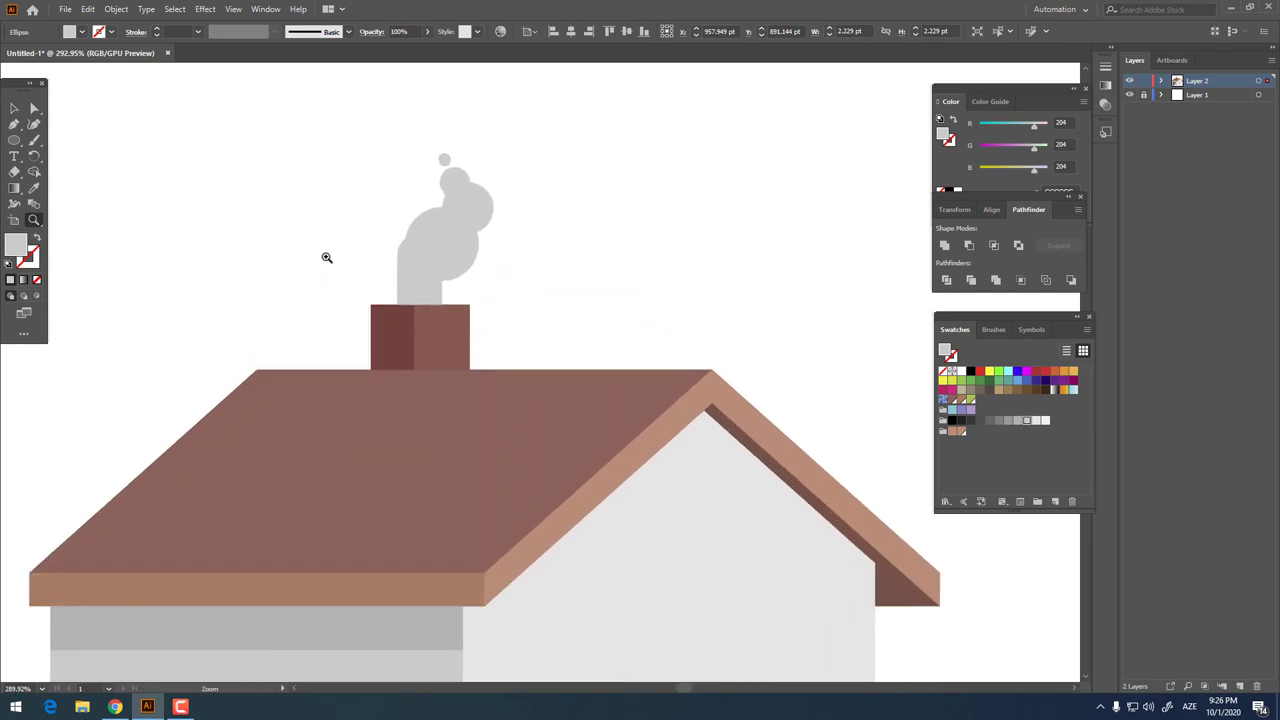
{"action": "key", "text": "v"}
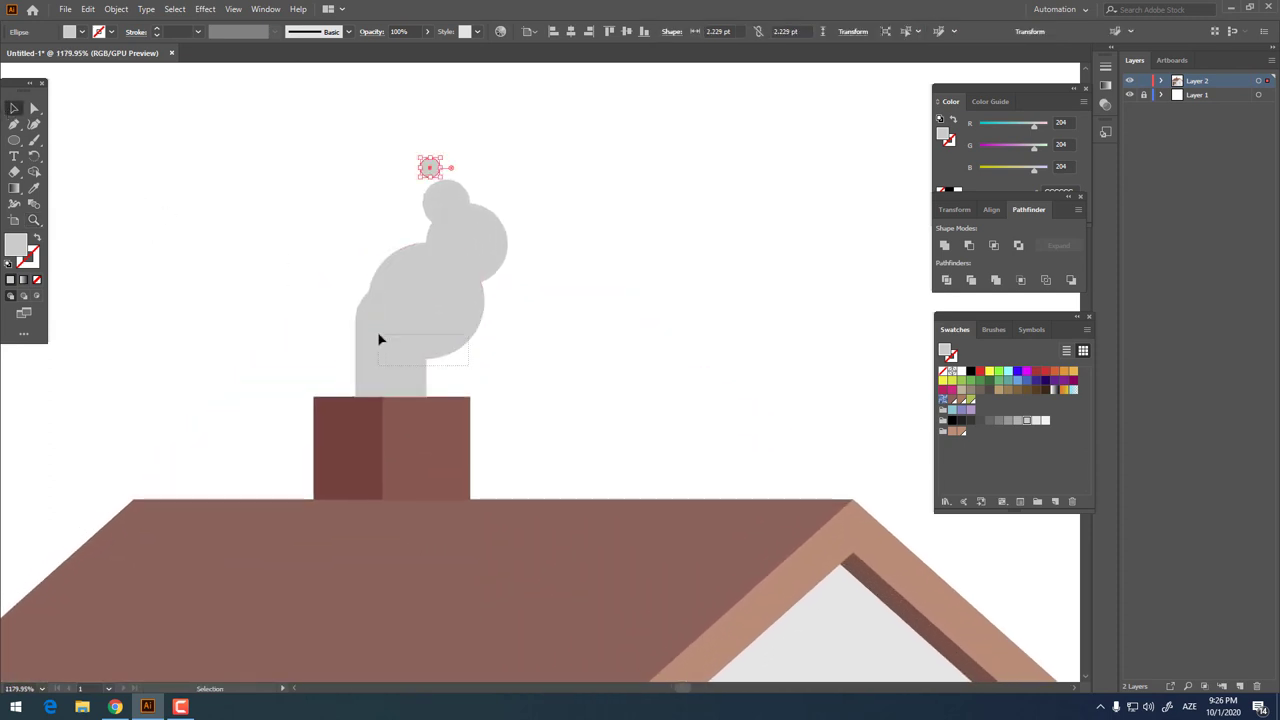
{"action": "mouse_move", "coordinate": [486, 371]}
{"action": "left_mouse_down"}
{"action": "mouse_move", "coordinate": [380, 337]}
{"action": "mouse_move", "coordinate": [354, 314]}
{"action": "left_mouse_up"}
{"action": "left_click", "coordinate": [492, 215], "text": "shift"}
{"action": "left_click", "coordinate": [941, 250]}
{"action": "key", "text": "z"}
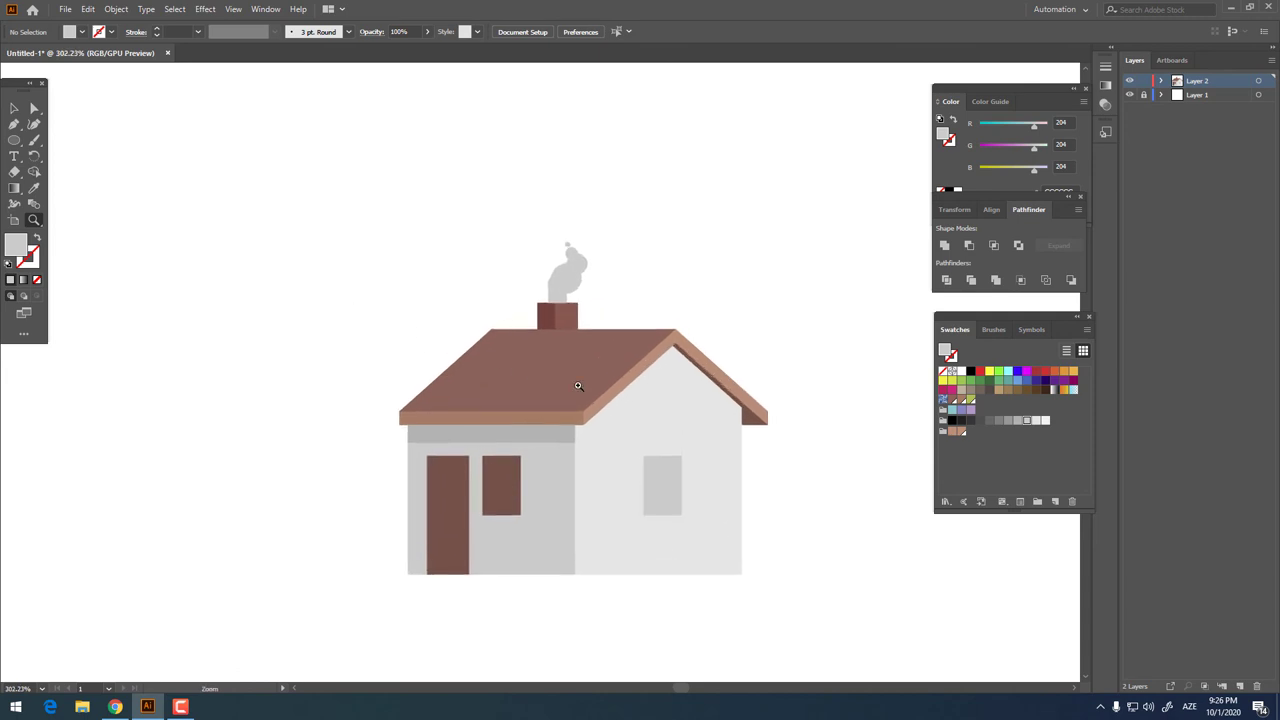
{"action": "left_click_drag", "start_coordinate": [578, 386], "coordinate": [640, 423]}
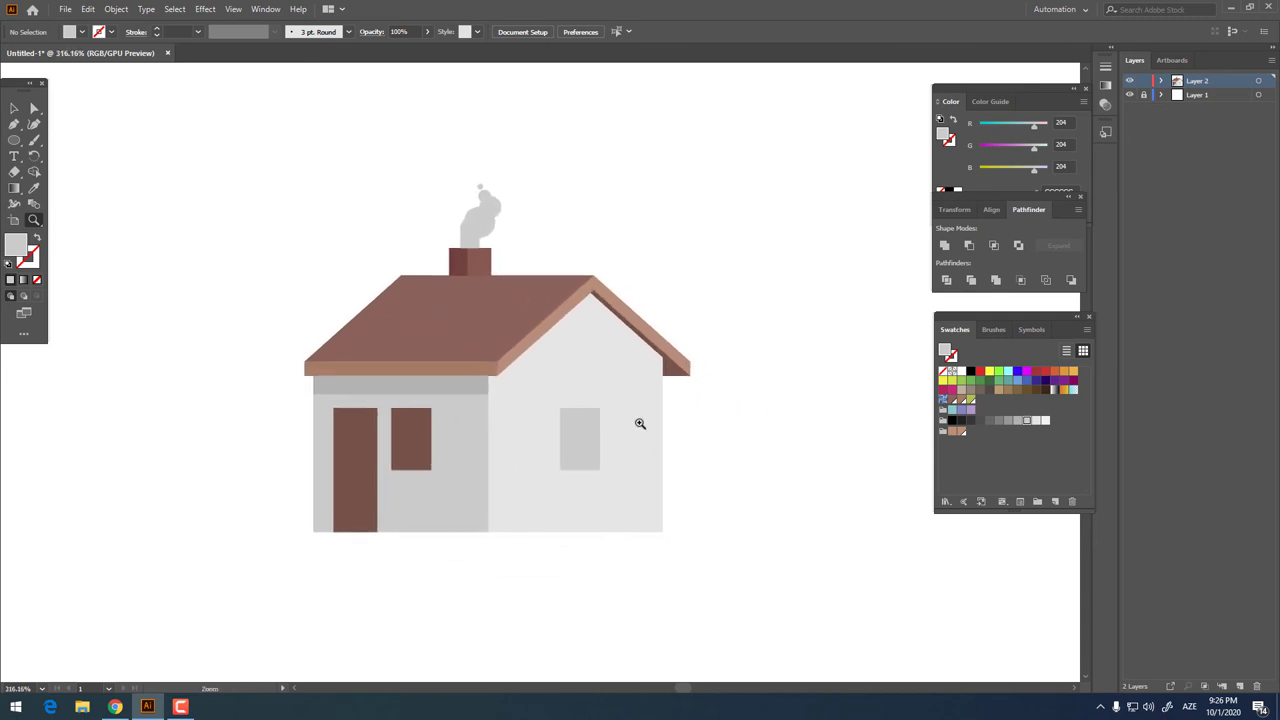
{"action": "mouse_move", "coordinate": [711, 514]}
{"action": "left_mouse_down"}
{"action": "mouse_move", "coordinate": [640, 483]}
{"action": "mouse_move", "coordinate": [670, 490]}
{"action": "left_mouse_up"}
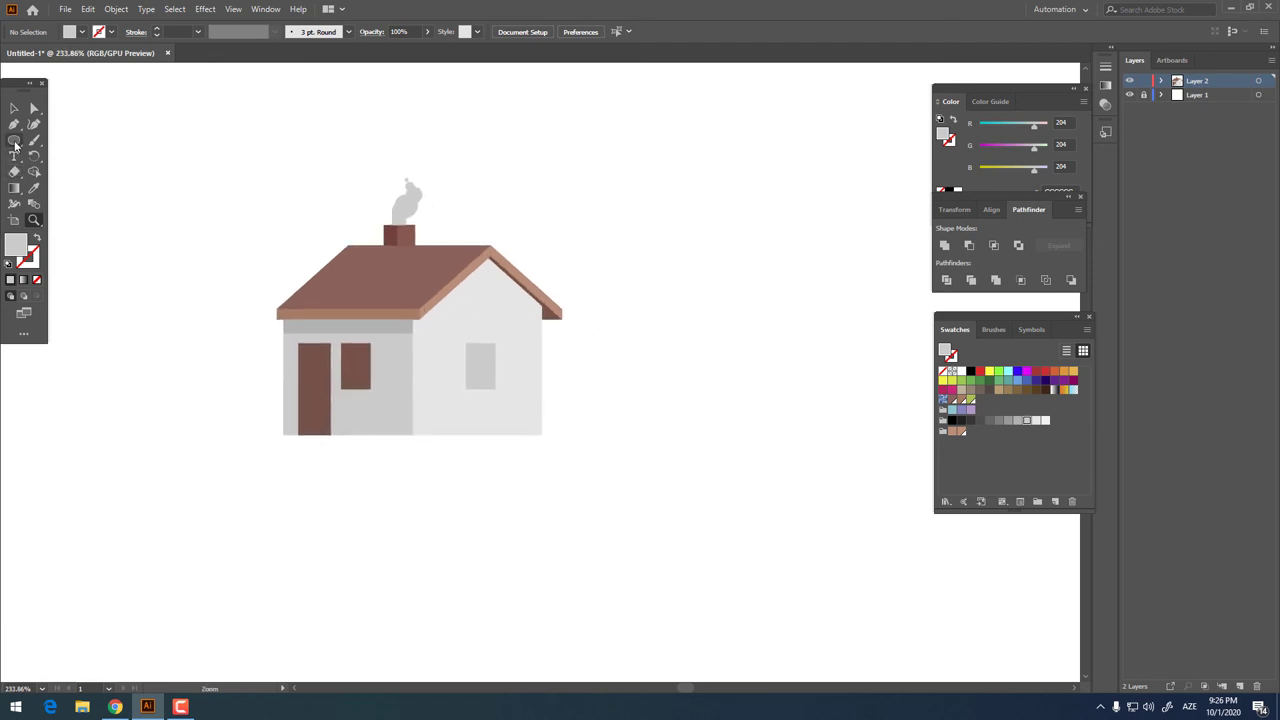
Draw a long thin yellow-green strip along the base of the house
{"action": "left_click_drag", "start_coordinate": [15, 145], "coordinate": [70, 136]}
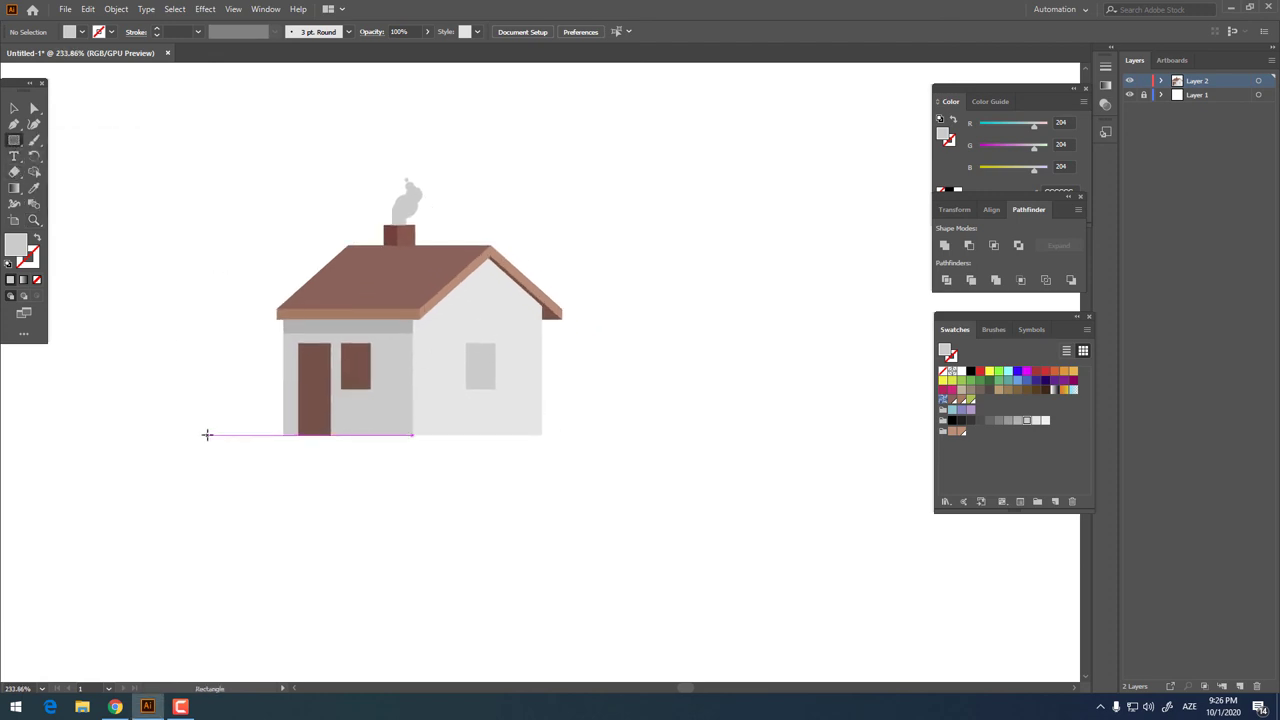
{"action": "mouse_move", "coordinate": [207, 434]}
{"action": "left_mouse_down"}
{"action": "mouse_move", "coordinate": [566, 463]}
{"action": "mouse_move", "coordinate": [667, 452]}
{"action": "left_mouse_up"}
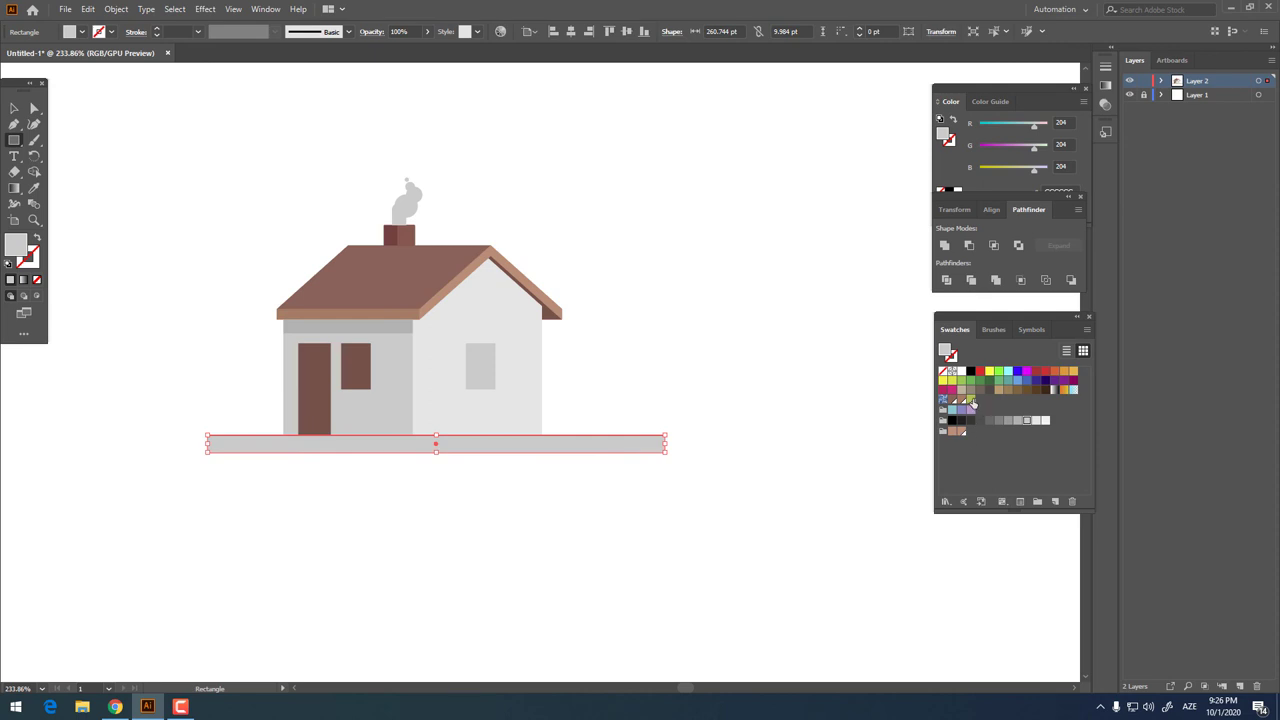
{"action": "left_click", "coordinate": [971, 401]}
{"action": "key", "text": "z"}
{"action": "left_click_drag", "start_coordinate": [586, 429], "coordinate": [706, 460]}
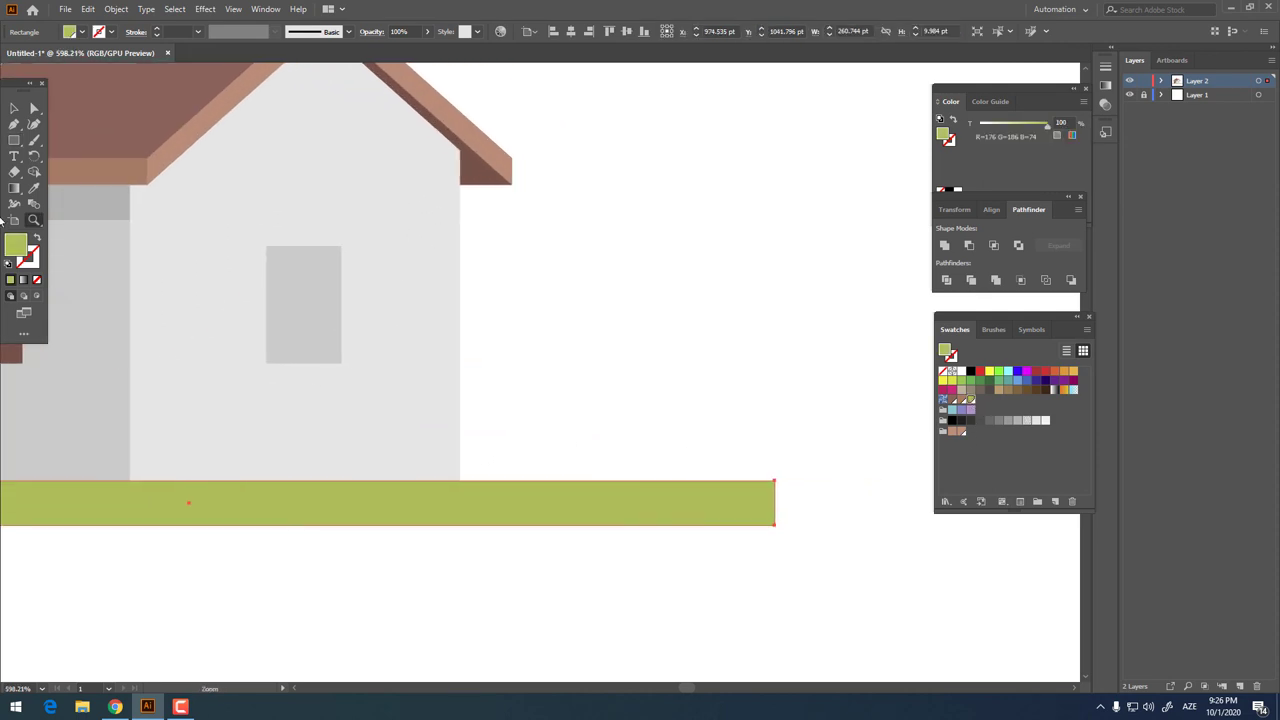
Draw two green circles, overlap them, and vertically centre the smaller on the larger
{"action": "left_click_drag", "start_coordinate": [17, 143], "coordinate": [70, 166]}
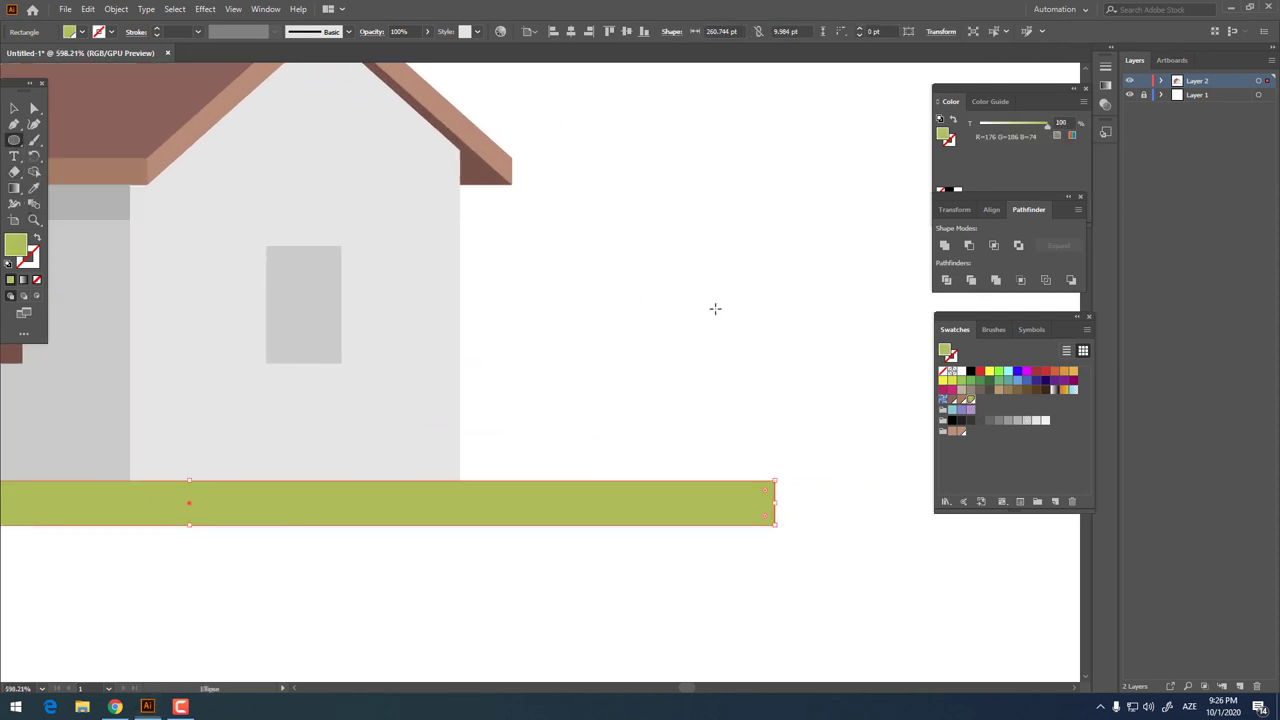
{"action": "left_click_drag", "start_coordinate": [688, 334], "coordinate": [752, 345]}
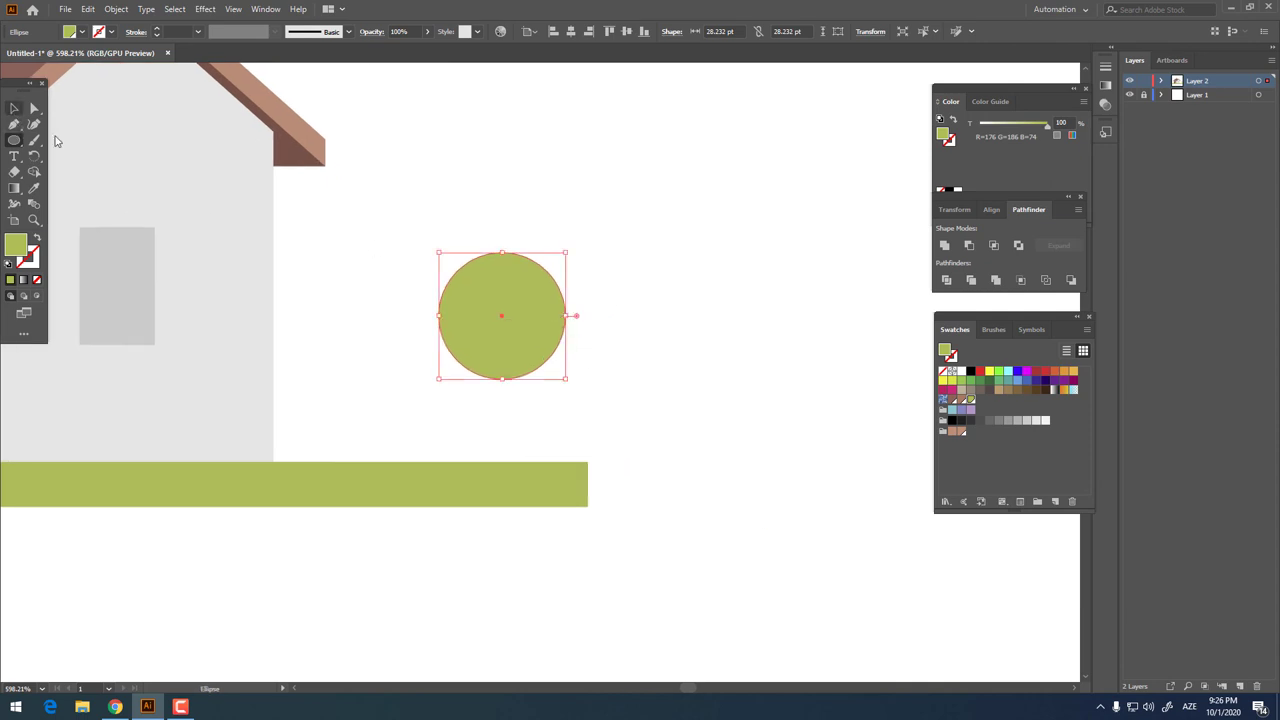
{"action": "left_click_drag", "start_coordinate": [577, 286], "coordinate": [688, 395]}
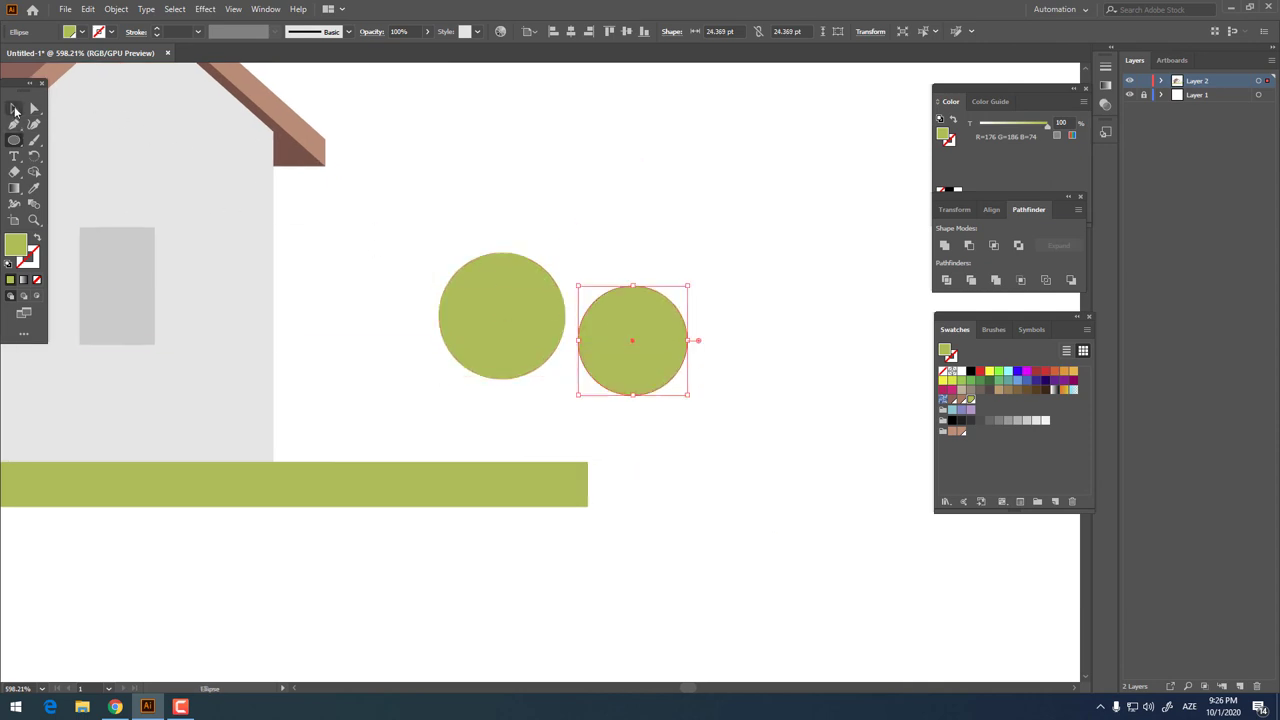
{"action": "left_click", "coordinate": [14, 109]}
{"action": "key", "text": "ctrl+a"}
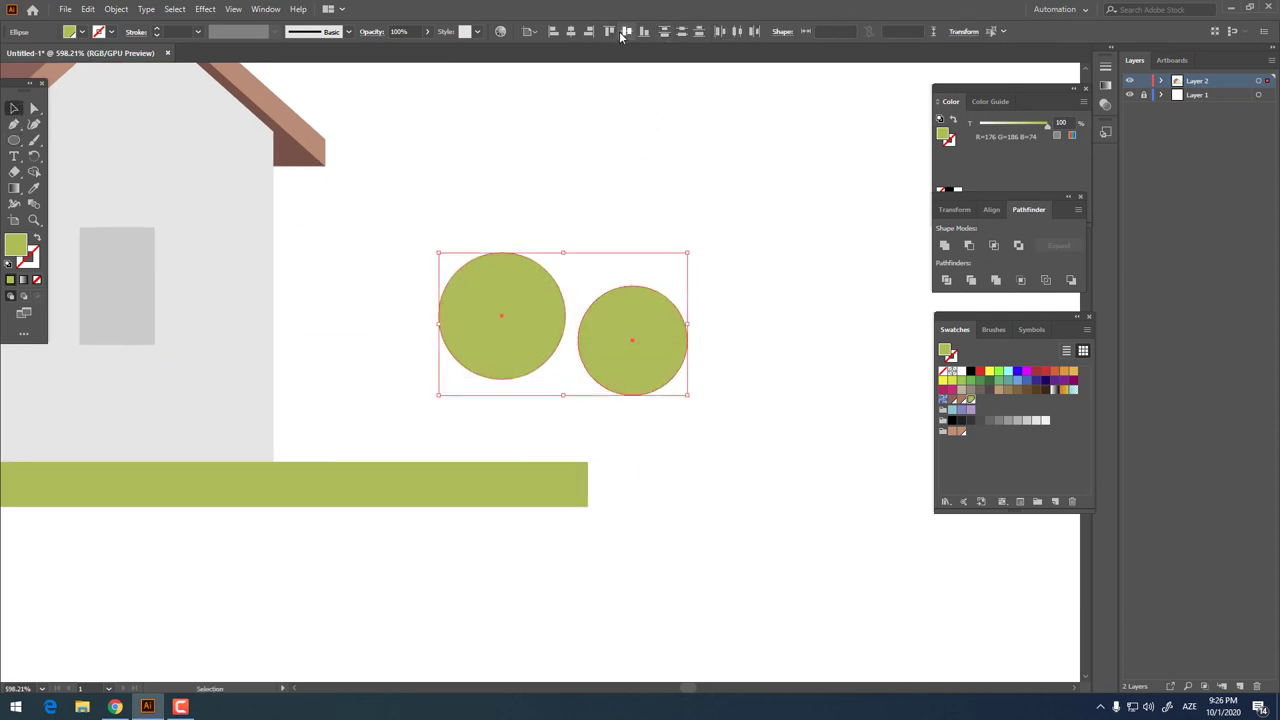
{"action": "left_click", "coordinate": [692, 336]}
{"action": "left_click_drag", "start_coordinate": [659, 306], "coordinate": [612, 263]}
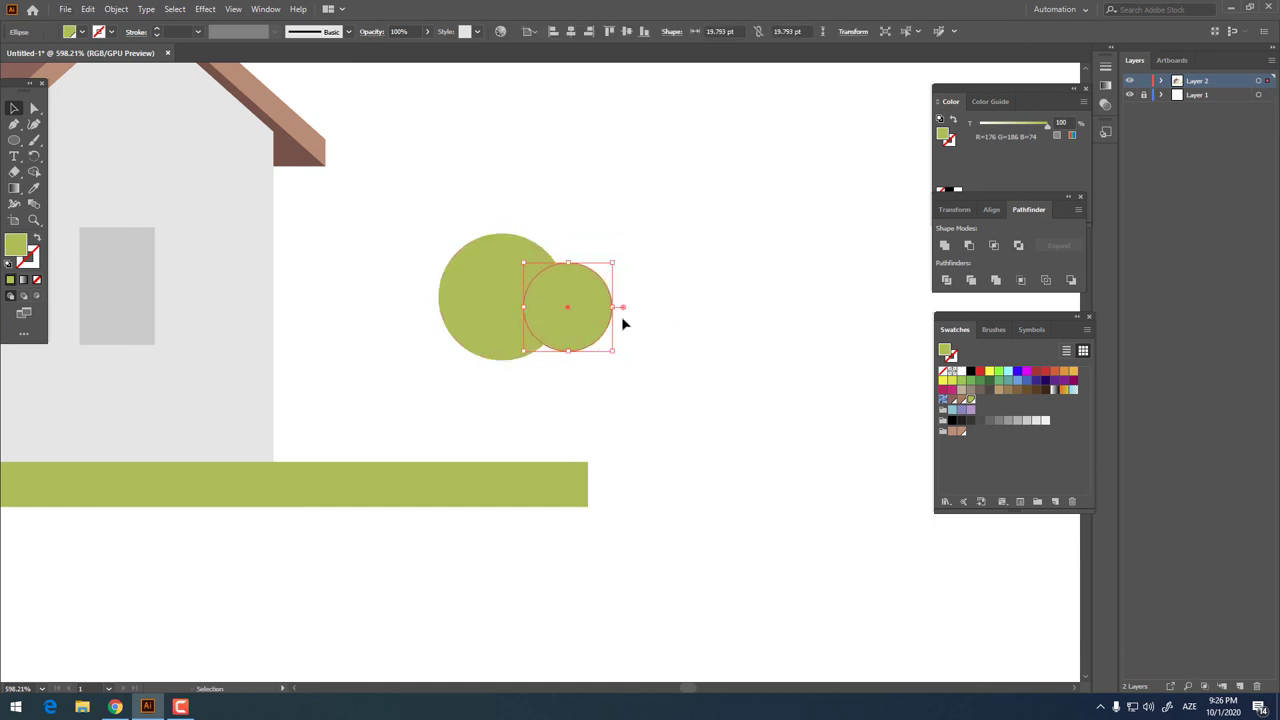
{"action": "key", "text": "ctrl+a"}
{"action": "left_click", "coordinate": [629, 289]}
{"action": "left_click_drag", "start_coordinate": [650, 376], "coordinate": [451, 271]}
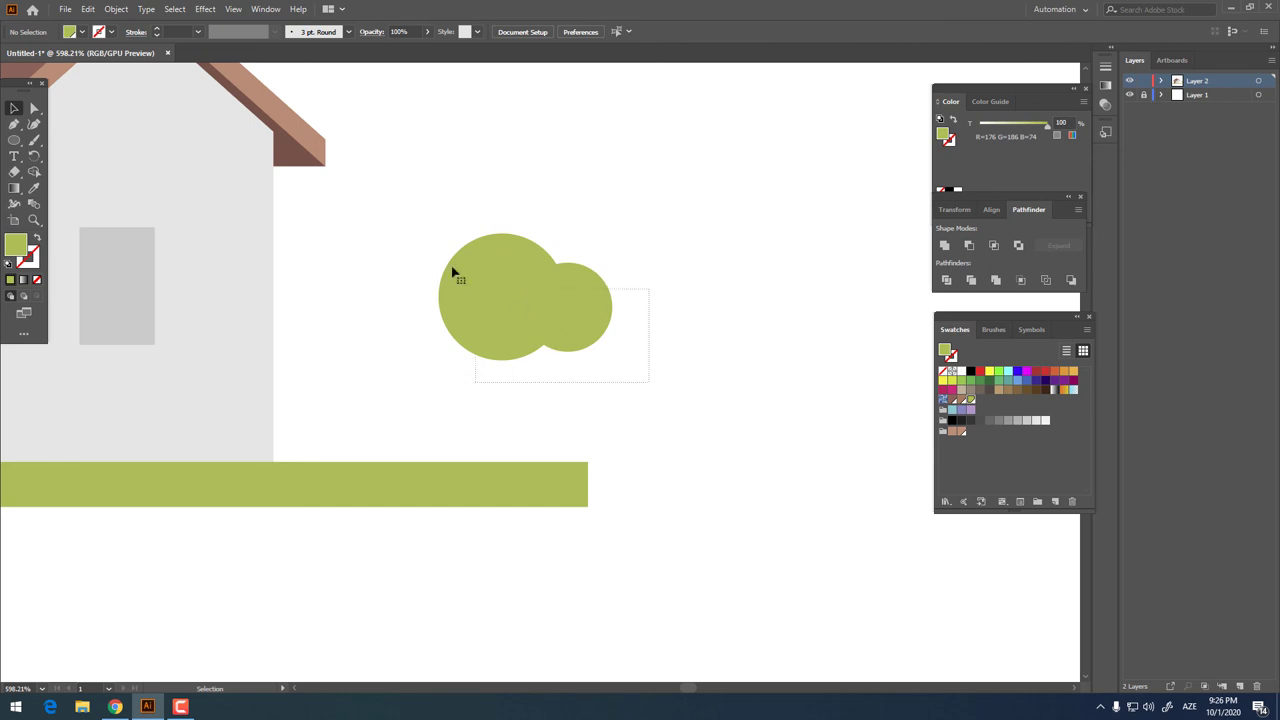
{"action": "left_click", "coordinate": [627, 31]}
Cut away the circles' lower halves with a rectangle using Minus Front
{"action": "left_click_drag", "start_coordinate": [14, 140], "coordinate": [70, 138]}
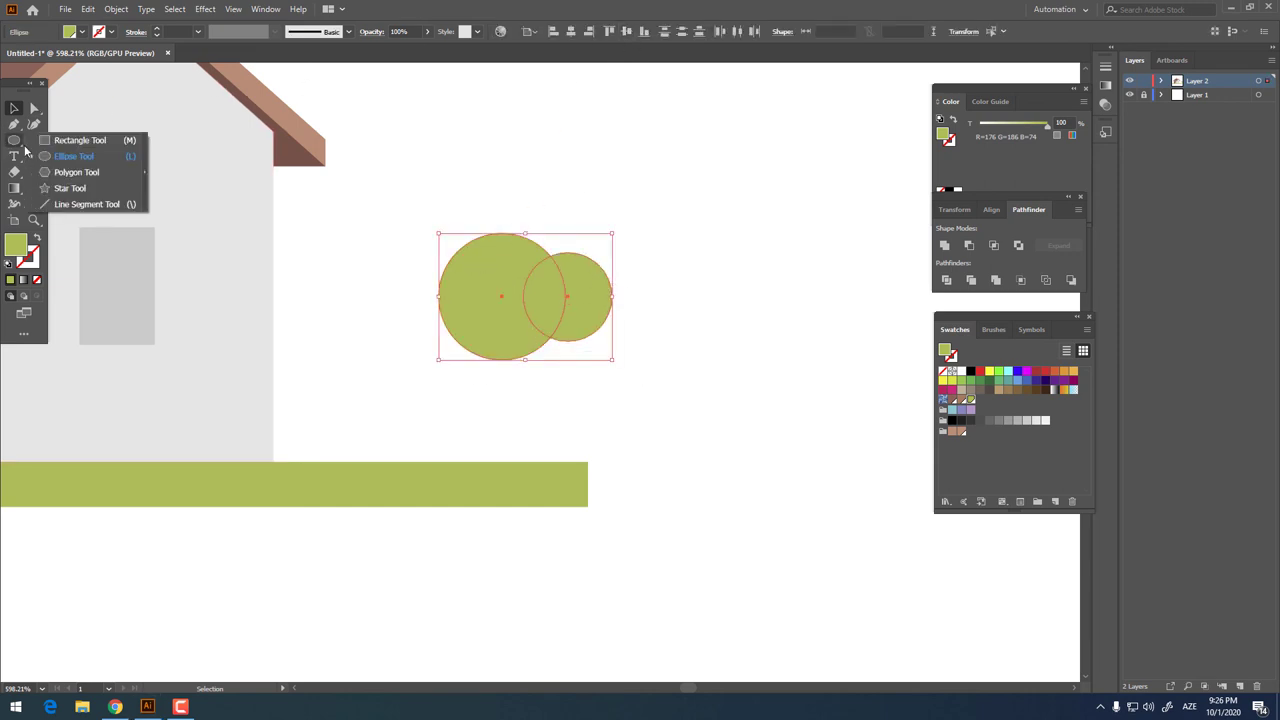
{"action": "left_click_drag", "start_coordinate": [377, 296], "coordinate": [844, 388]}
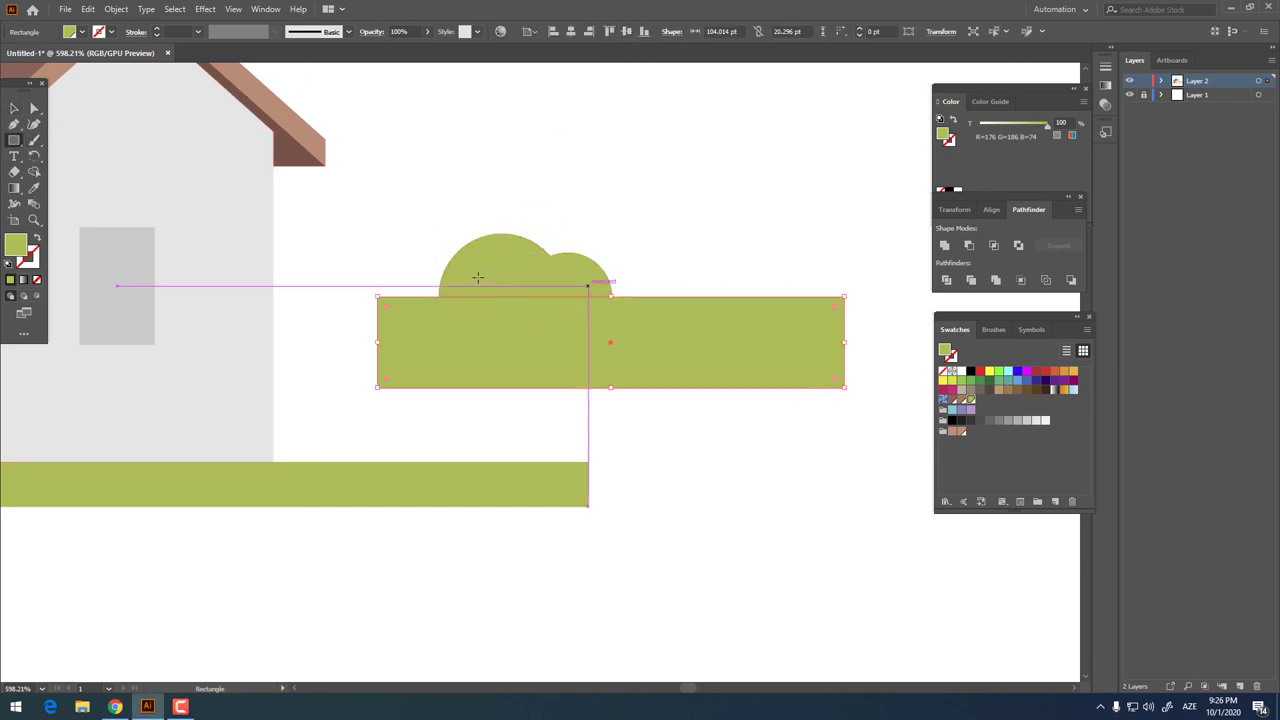
{"action": "left_click", "coordinate": [14, 108]}
{"action": "left_click_drag", "start_coordinate": [455, 182], "coordinate": [922, 378]}
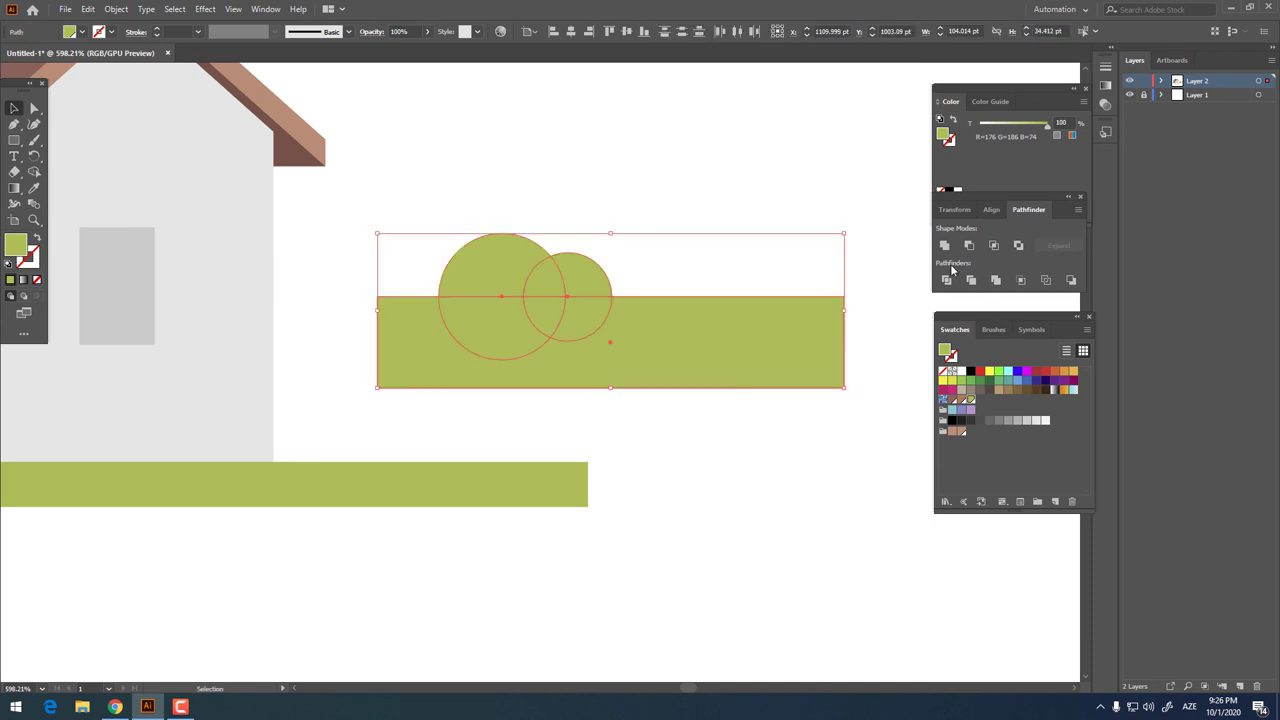
{"action": "right_click", "coordinate": [552, 318]}
{"action": "key", "text": "Escape"}
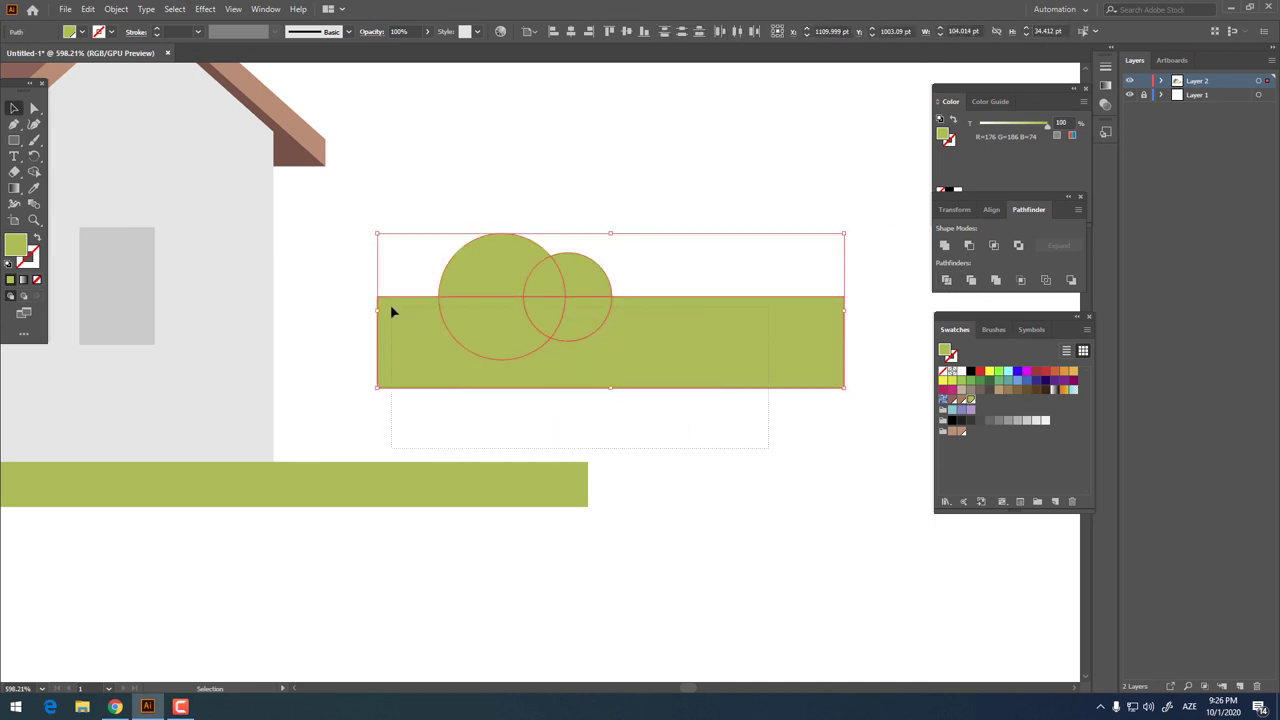
{"action": "left_click", "coordinate": [969, 245]}
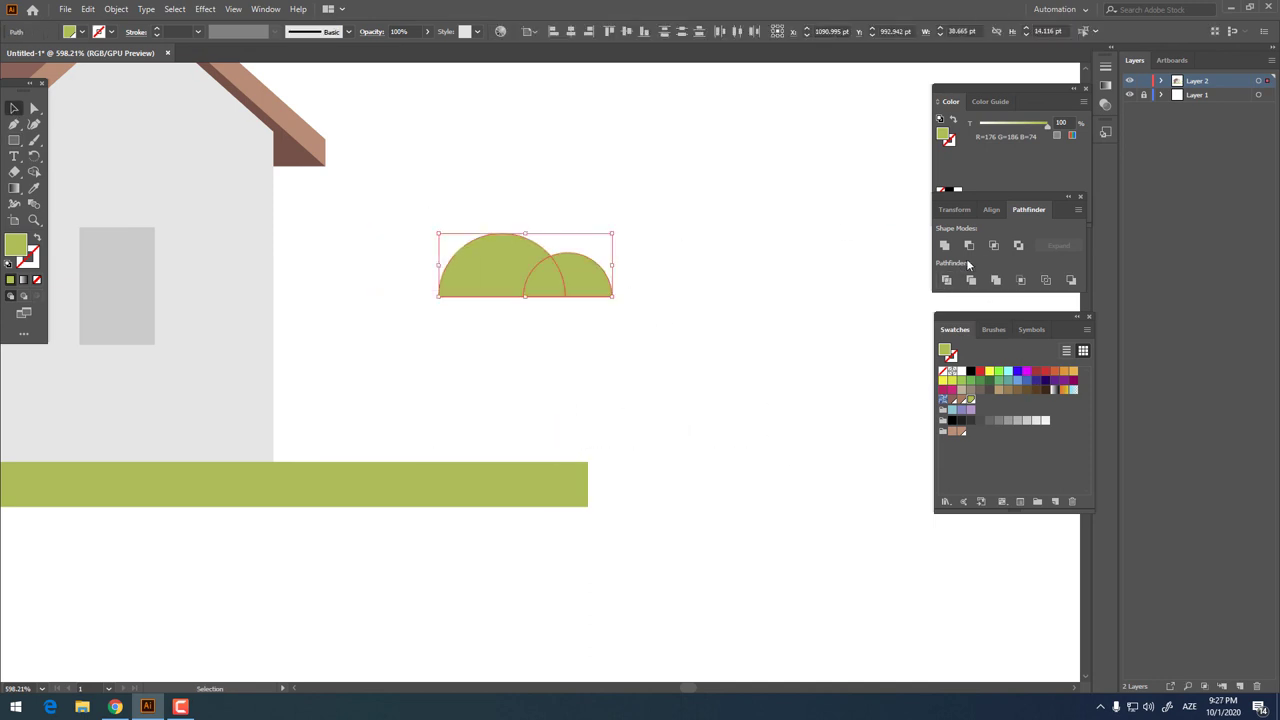
{"action": "left_click", "coordinate": [767, 303]}
Unite the half-circles, move the bush onto the grass, and send it behind the house
{"action": "left_click_drag", "start_coordinate": [750, 303], "coordinate": [470, 198]}
{"action": "left_click", "coordinate": [945, 246]}
{"action": "mouse_move", "coordinate": [520, 255]}
{"action": "left_mouse_down"}
{"action": "mouse_move", "coordinate": [347, 420]}
{"action": "mouse_move", "coordinate": [300, 421]}
{"action": "left_mouse_up"}
{"action": "right_click", "coordinate": [303, 421]}
{"action": "mouse_move", "coordinate": [339, 347]}
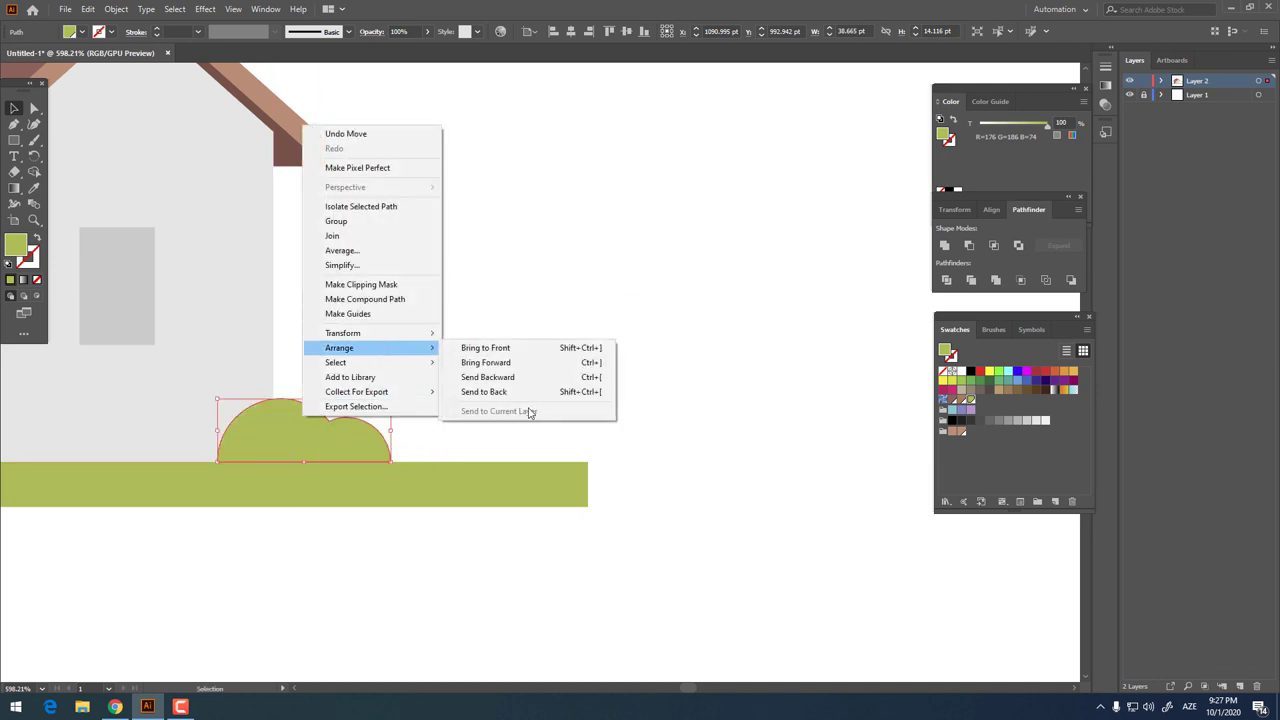
{"action": "left_click", "coordinate": [483, 391]}
{"action": "key", "text": "z"}
{"action": "mouse_move", "coordinate": [349, 429]}
{"action": "left_mouse_down"}
{"action": "mouse_move", "coordinate": [550, 502]}
{"action": "mouse_move", "coordinate": [619, 441]}
{"action": "left_mouse_up"}
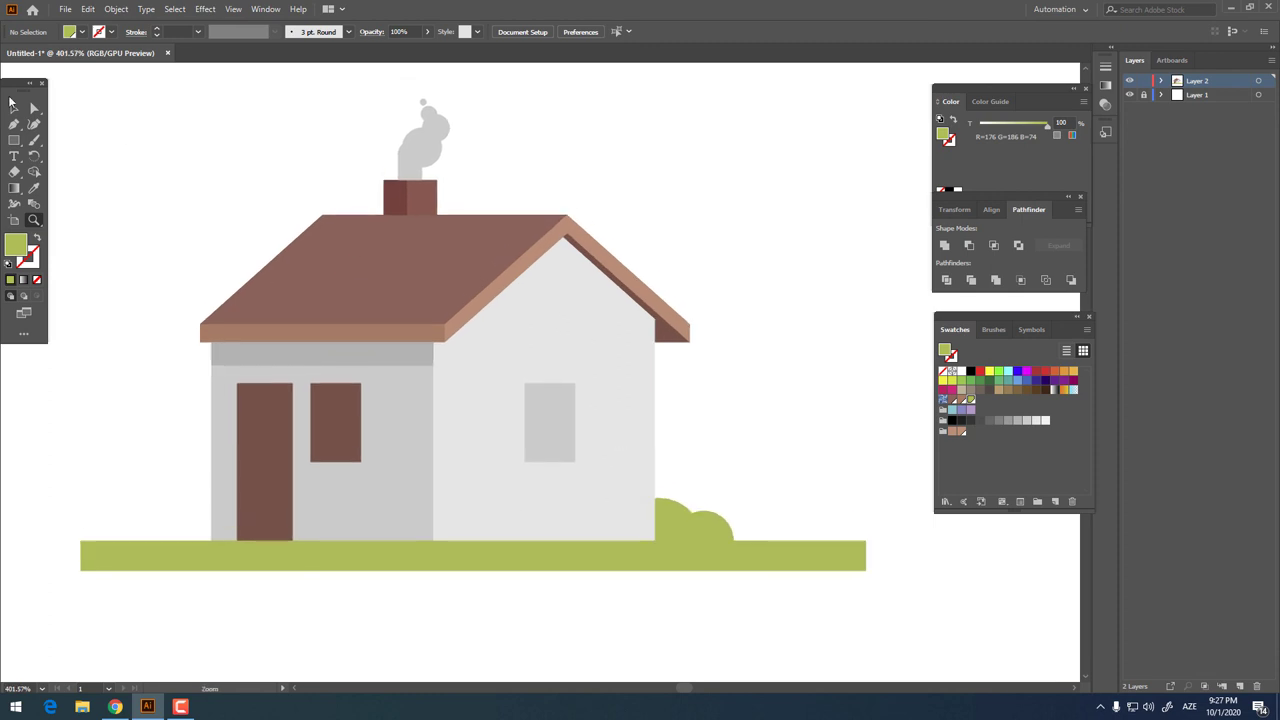
{"action": "left_click", "coordinate": [12, 103]}
Group the house, bush, grass and smoke into one object and apply Vertical Align Center
{"action": "left_click_drag", "start_coordinate": [730, 602], "coordinate": [480, 320]}
{"action": "right_click", "coordinate": [480, 320]}
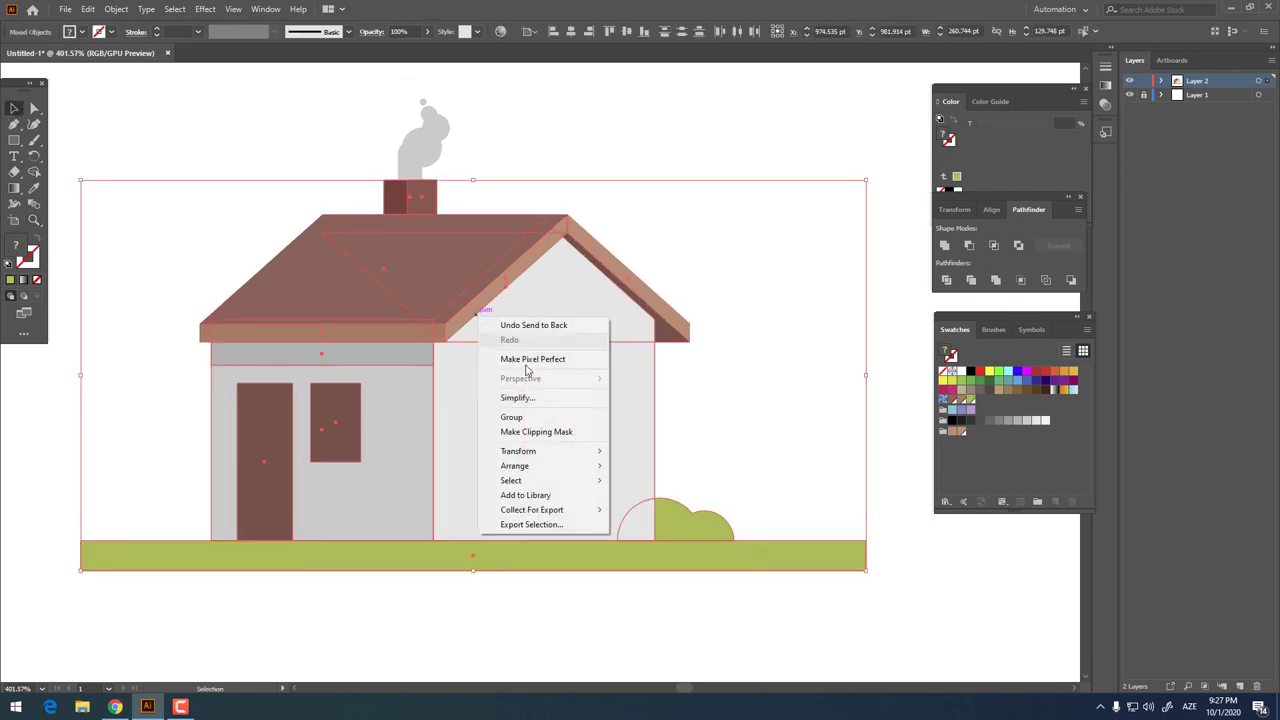
{"action": "left_click", "coordinate": [541, 417]}
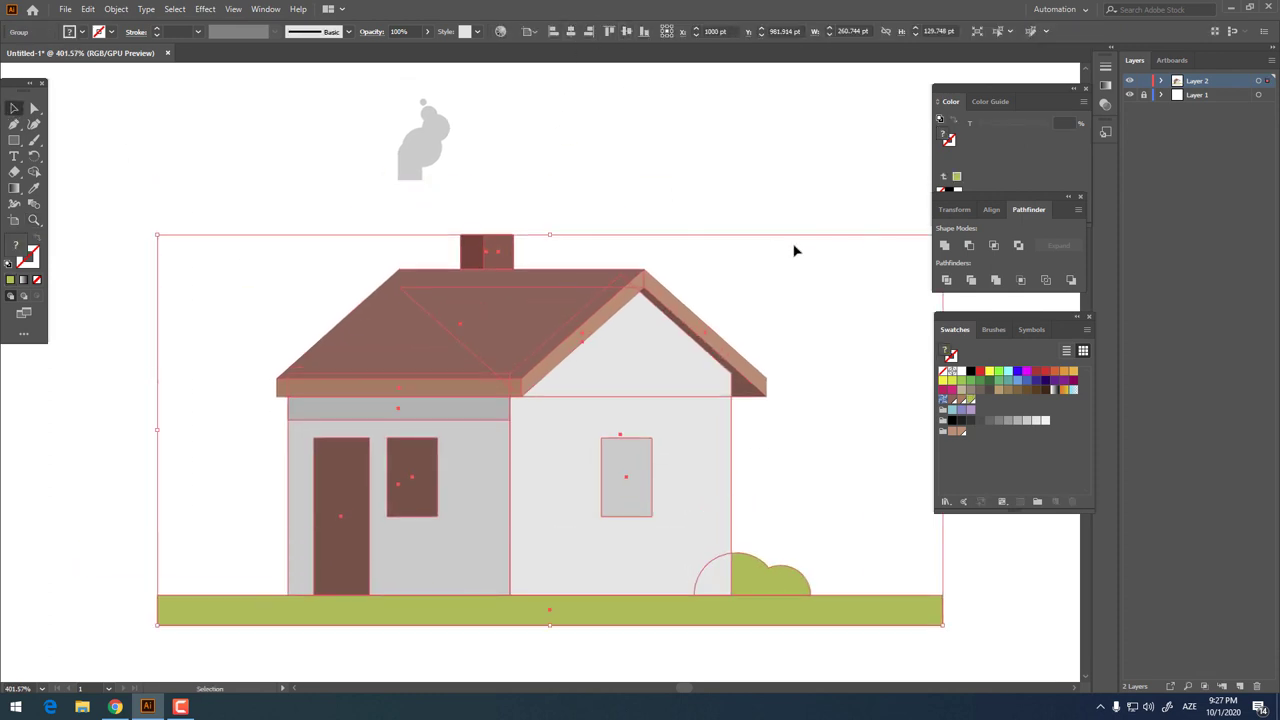
{"action": "left_click_drag", "start_coordinate": [761, 629], "coordinate": [223, 126]}
{"action": "right_click", "coordinate": [445, 295]}
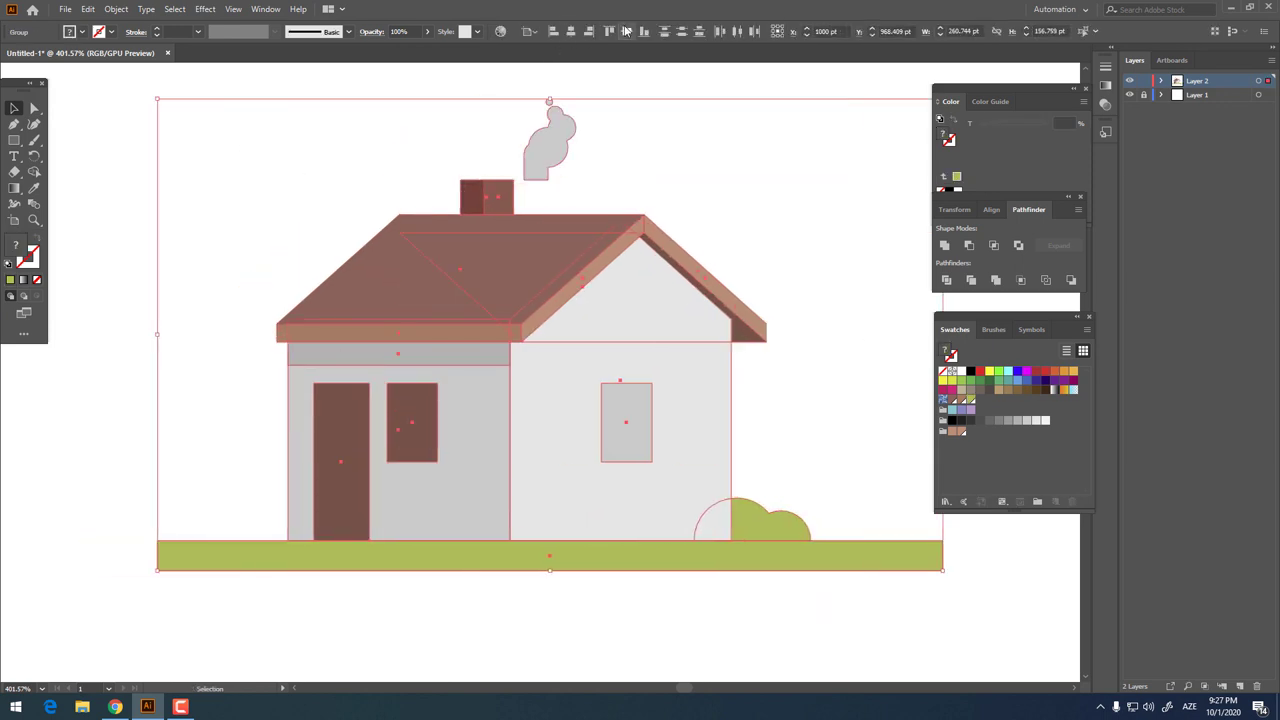
{"action": "left_click_drag", "start_coordinate": [709, 651], "coordinate": [249, 251]}
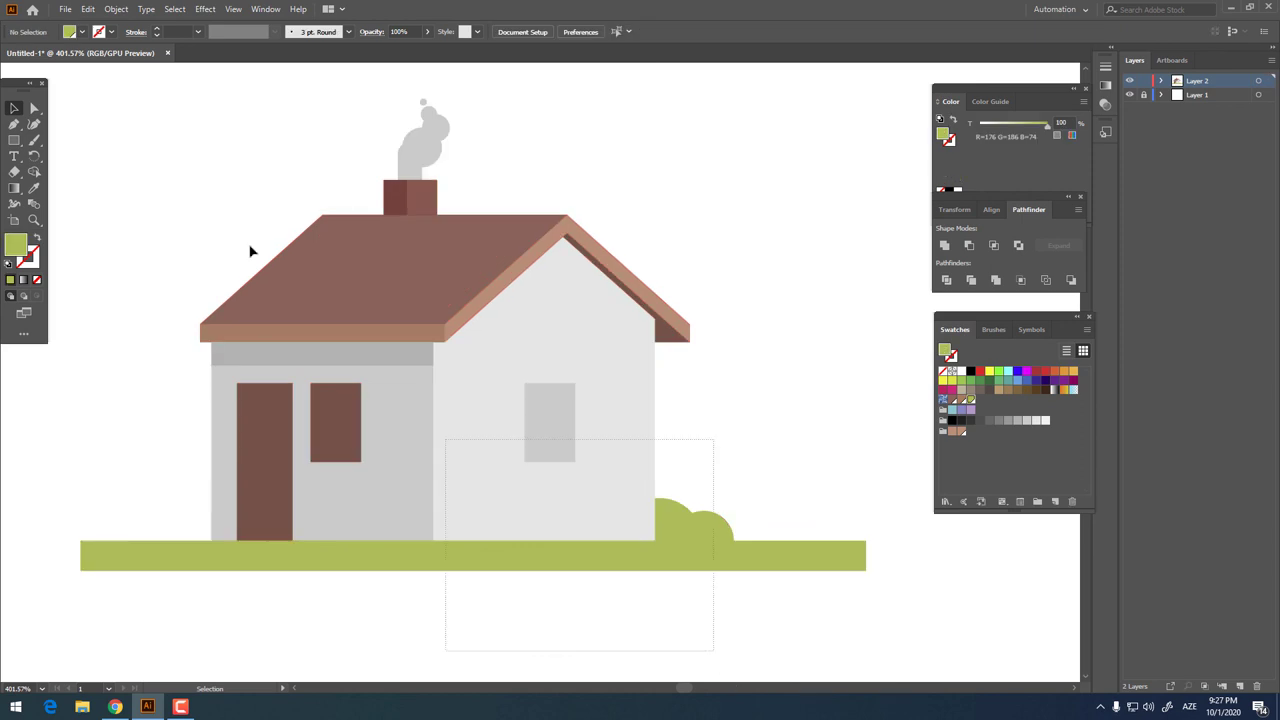
{"action": "right_click", "coordinate": [451, 283]}
{"action": "left_click", "coordinate": [500, 385]}
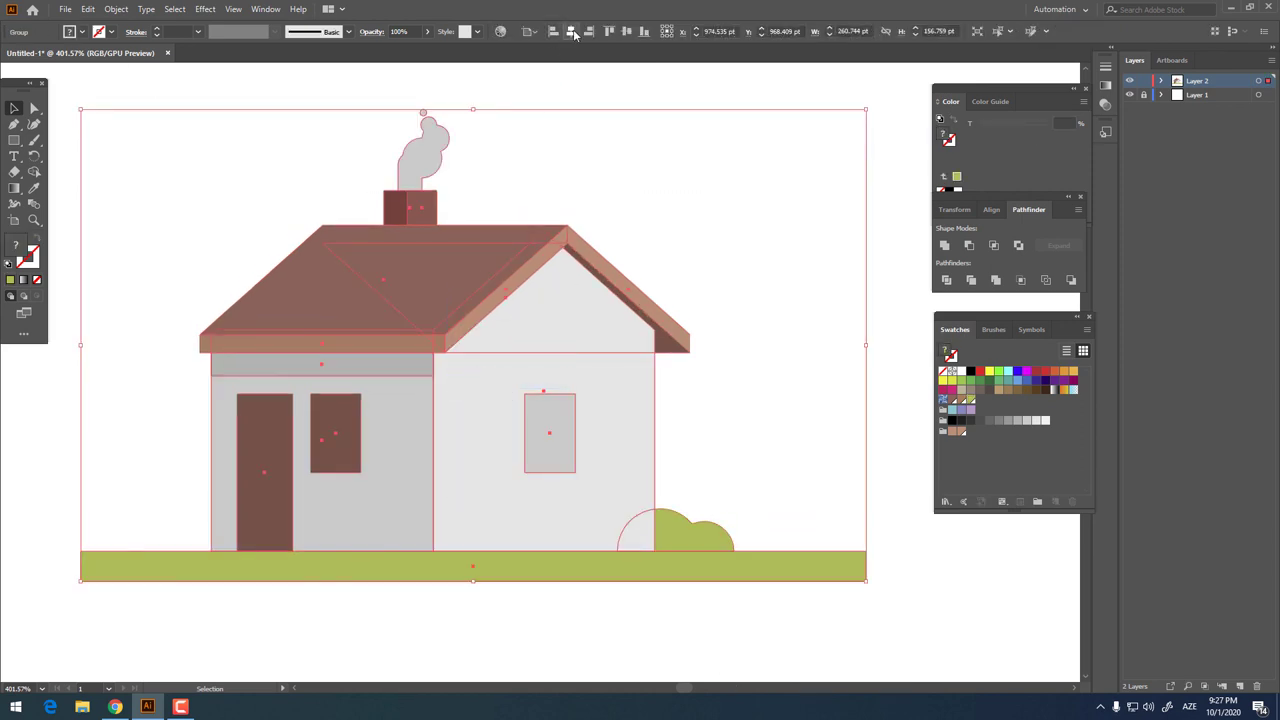
{"action": "left_click", "coordinate": [613, 33]}
{"action": "left_click", "coordinate": [726, 331]}
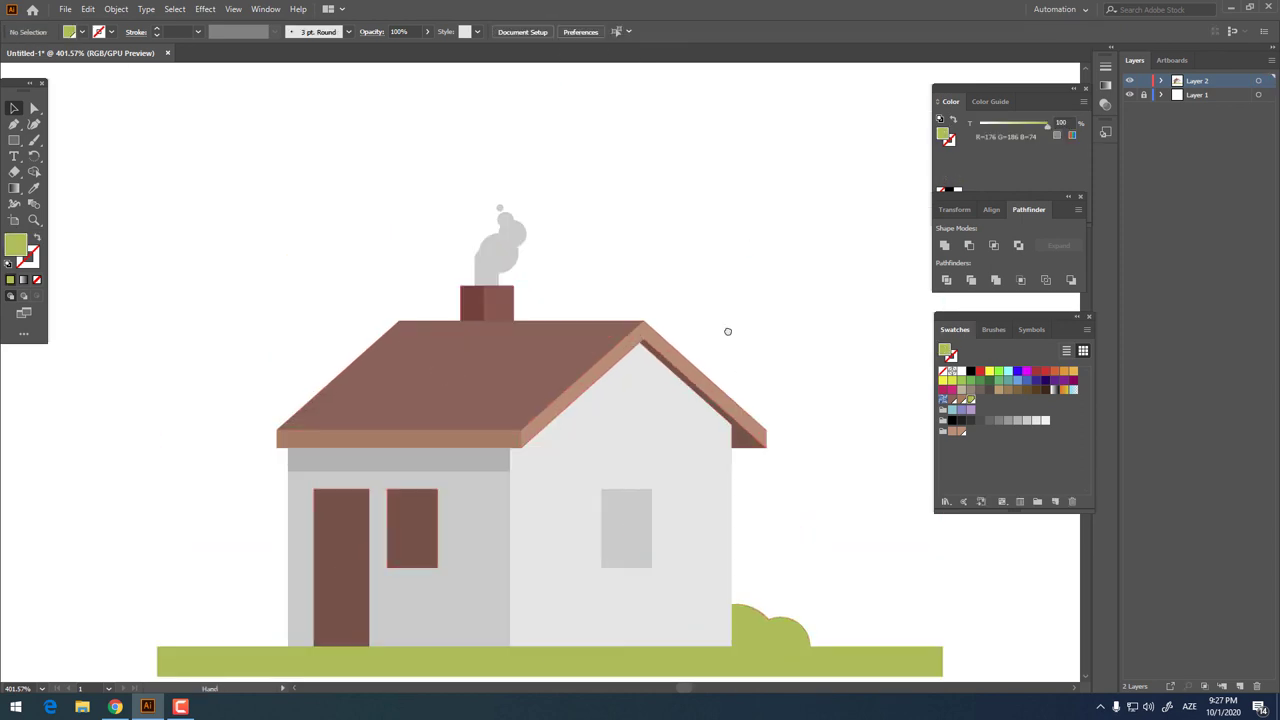
{"action": "mouse_move", "coordinate": [726, 331]}
{"action": "left_mouse_down"}
{"action": "mouse_move", "coordinate": [704, 263]}
{"action": "mouse_move", "coordinate": [749, 292]}
{"action": "left_mouse_up"}
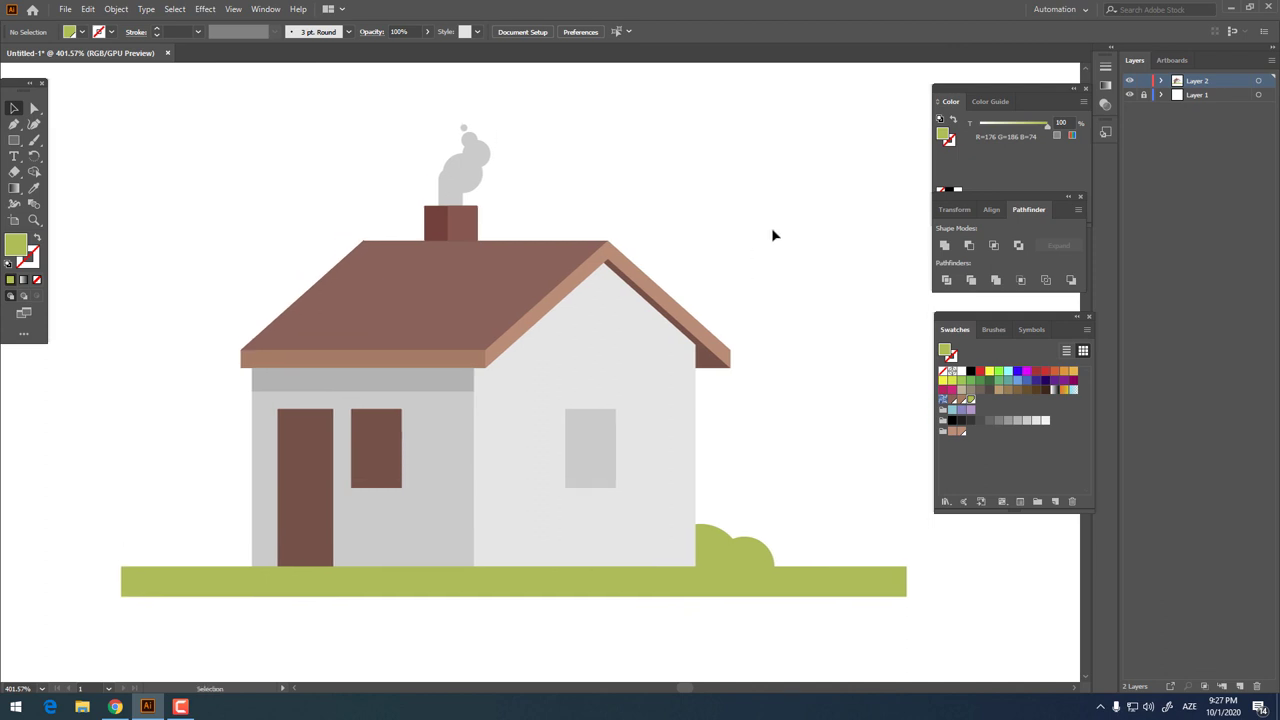